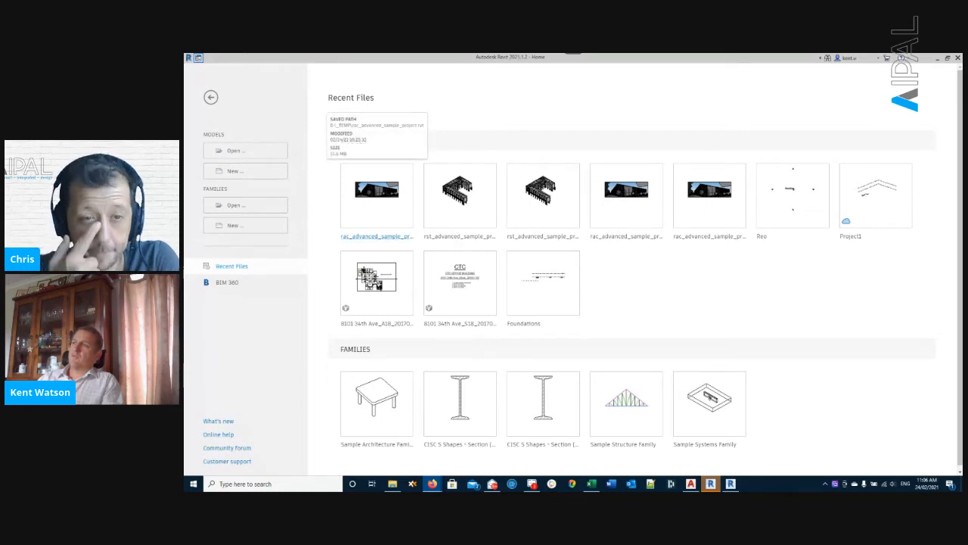
Open the rac_advanced_sample_project model and display its Door Schedule.
{"action": "left_click", "coordinate": [377, 197]}
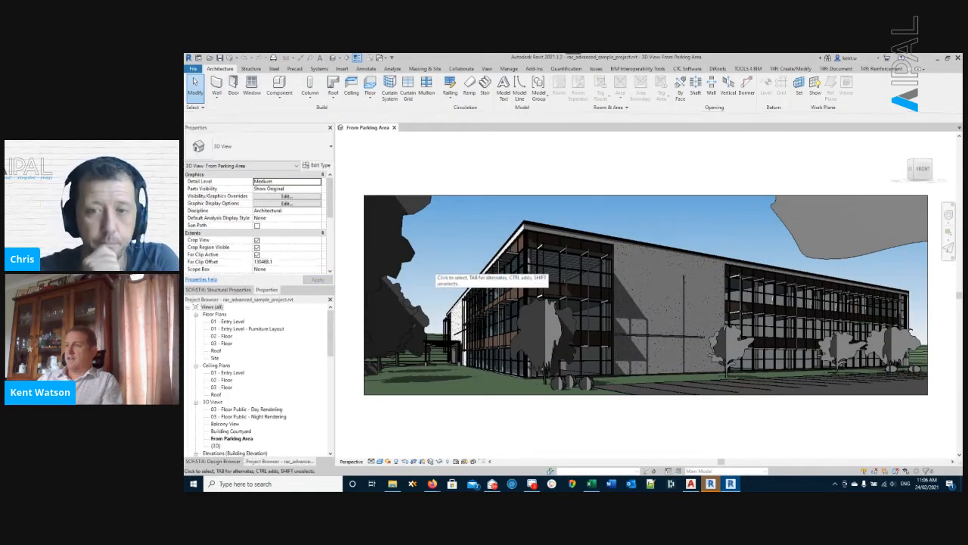
{"action": "scroll", "coordinate": [257, 378], "scroll_direction": "down", "scroll_amount": 8}
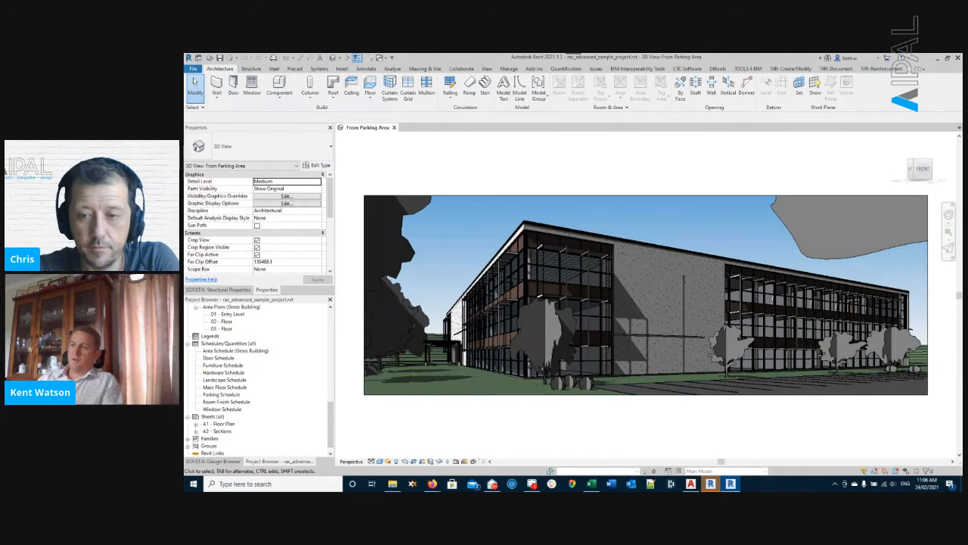
{"action": "double_click", "coordinate": [219, 358]}
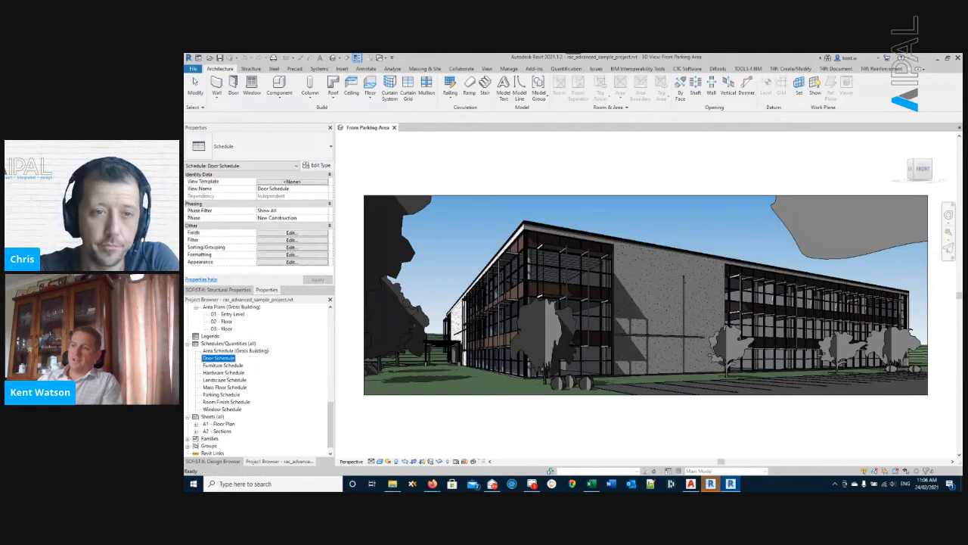
{"action": "left_click", "coordinate": [222, 409]}
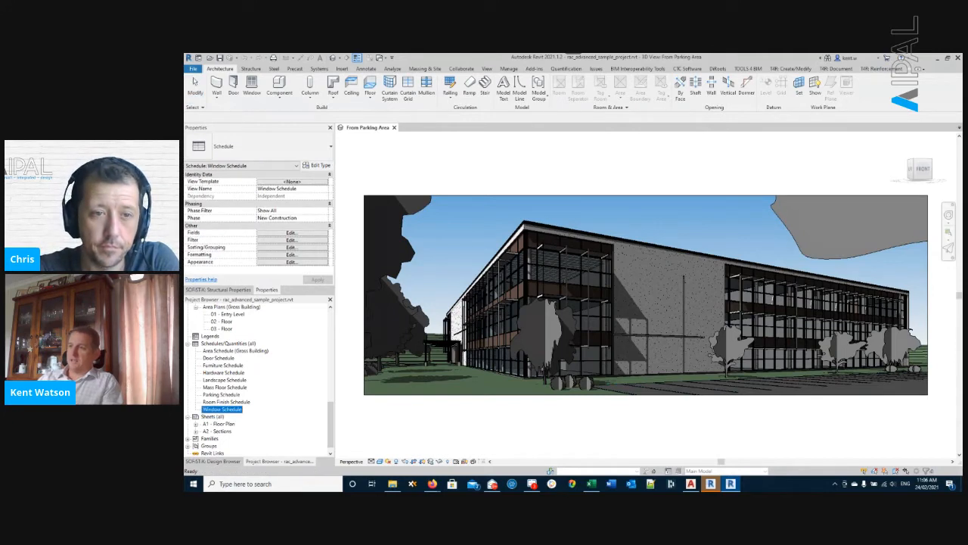
{"action": "left_click", "coordinate": [218, 358]}
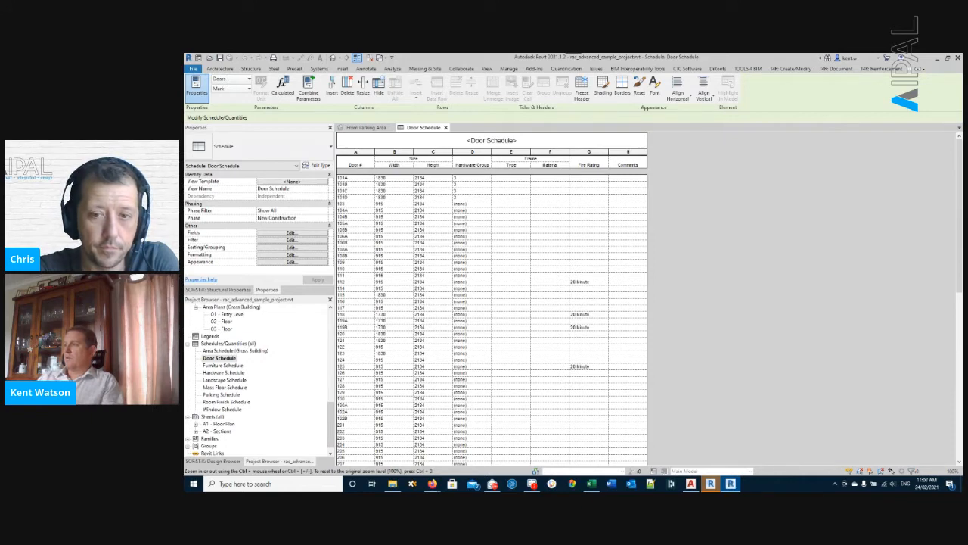
{"action": "left_click", "coordinate": [642, 184]}
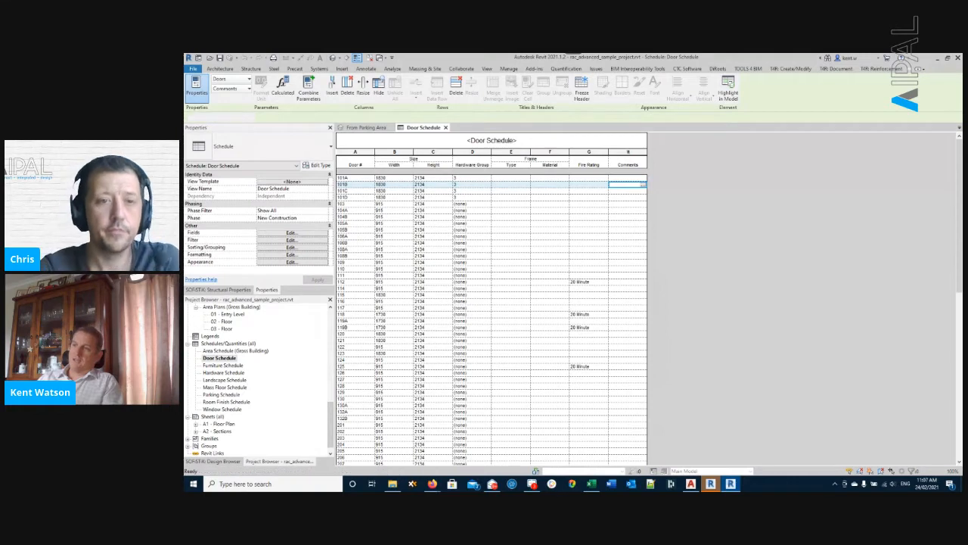
Compare the Hardware Schedule's key entries with the Hardware Group column of the Door Schedule.
{"action": "double_click", "coordinate": [224, 373]}
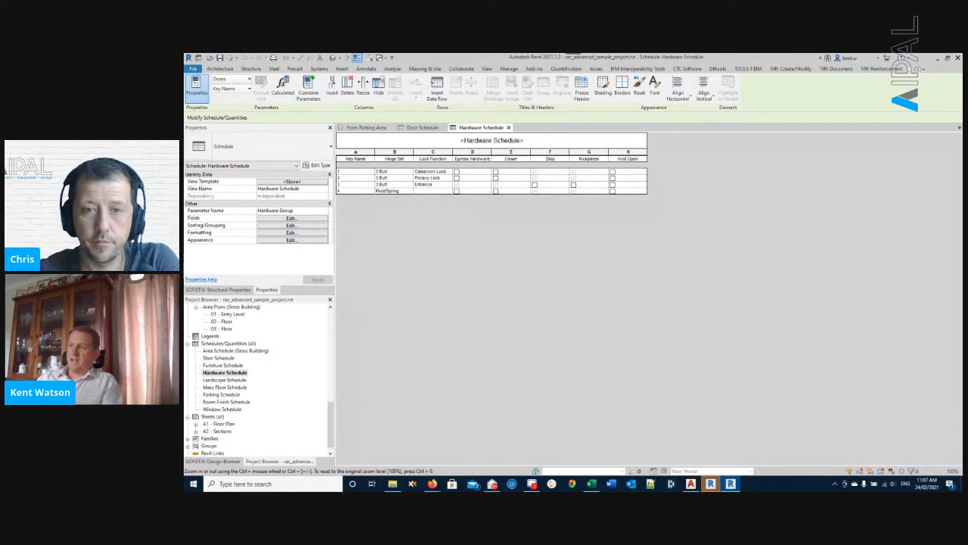
{"action": "left_click", "coordinate": [422, 127]}
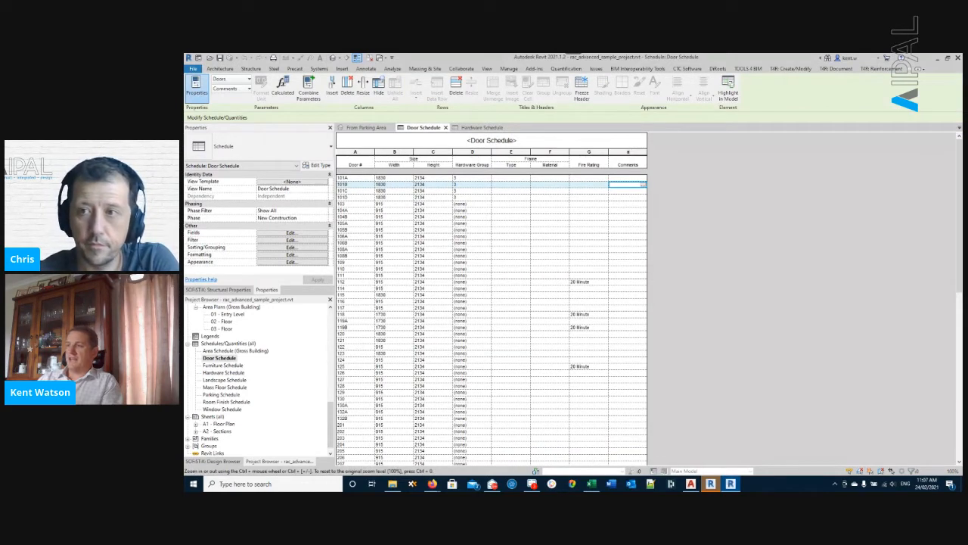
{"action": "left_click", "coordinate": [482, 128]}
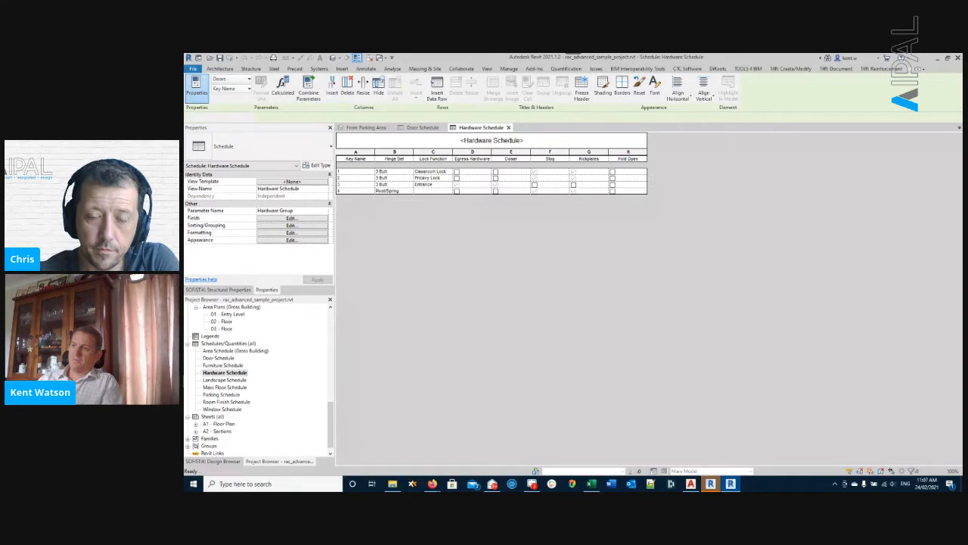
{"action": "double_click", "coordinate": [219, 358]}
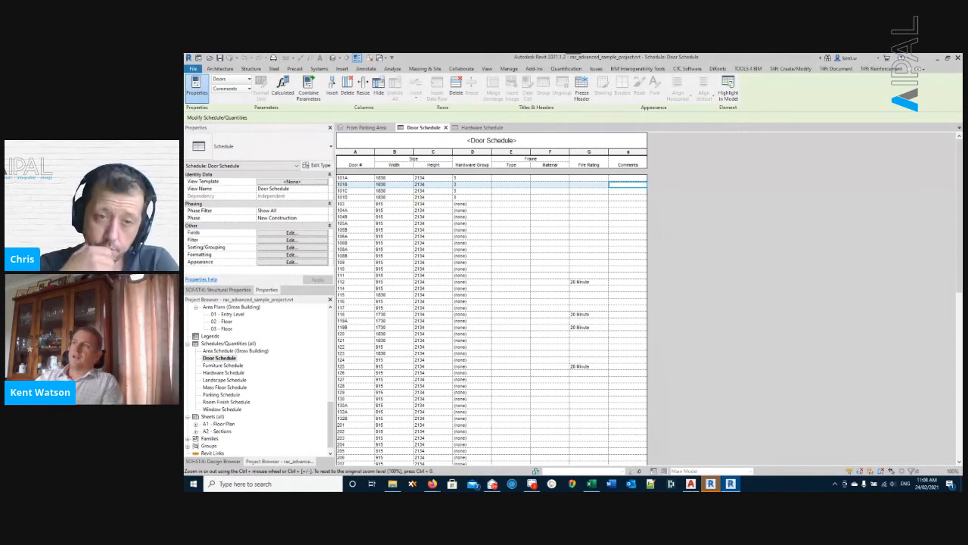
Launch the CTC BIM Project Suite's Spreadsheet Link tool.
{"action": "left_click", "coordinate": [687, 69]}
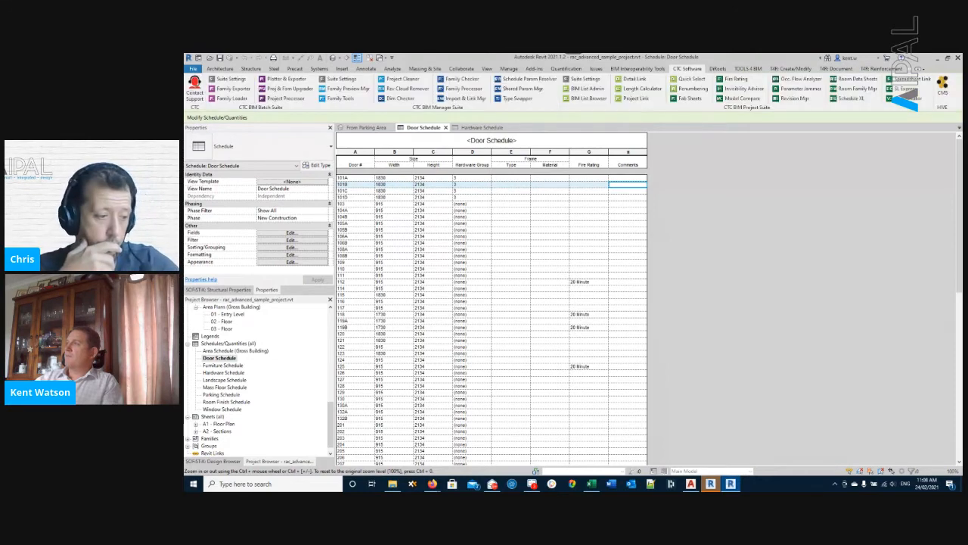
{"action": "left_click_drag", "start_coordinate": [747, 108], "coordinate": [765, 166]}
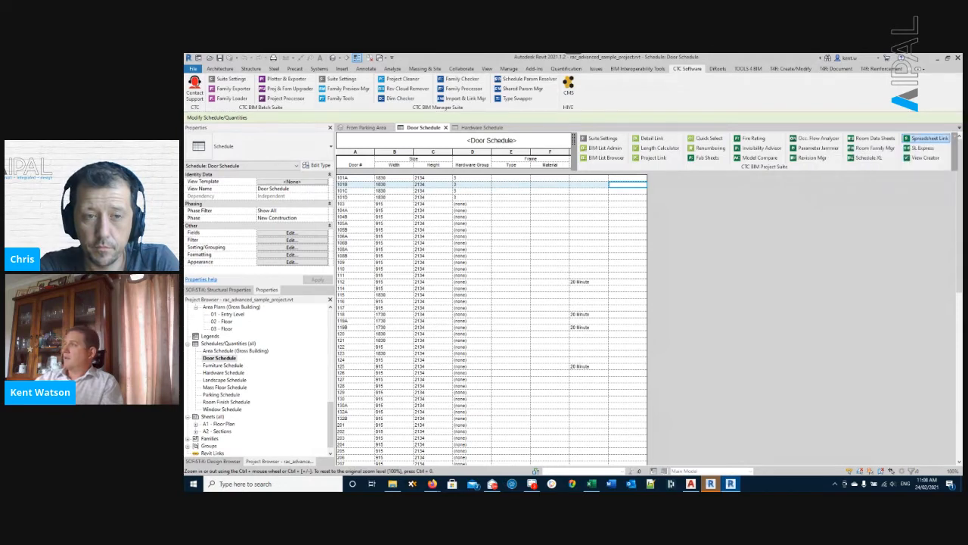
{"action": "left_click", "coordinate": [928, 139]}
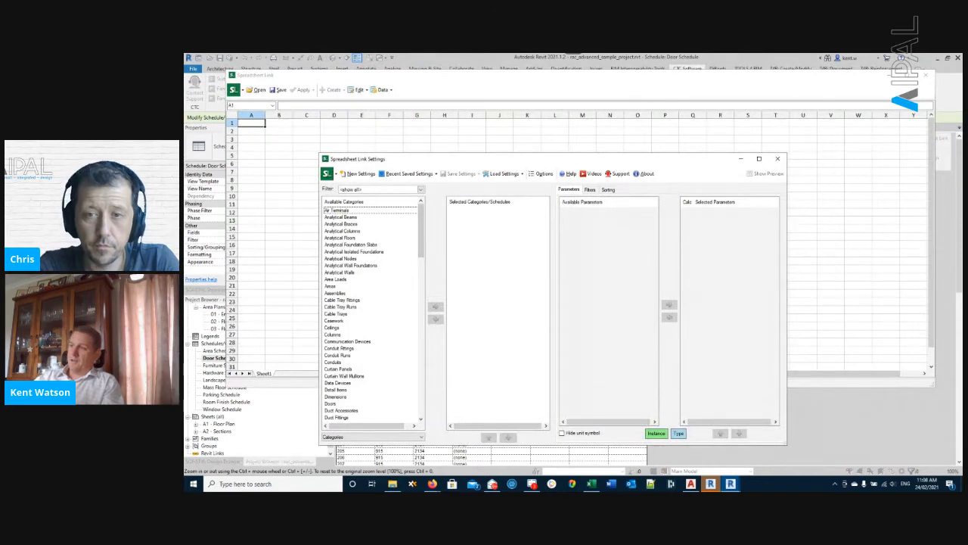
List the available schedules instead of categories, add the Door Schedule to the selection, and bring its spreadsheet forward.
{"action": "left_click", "coordinate": [373, 437]}
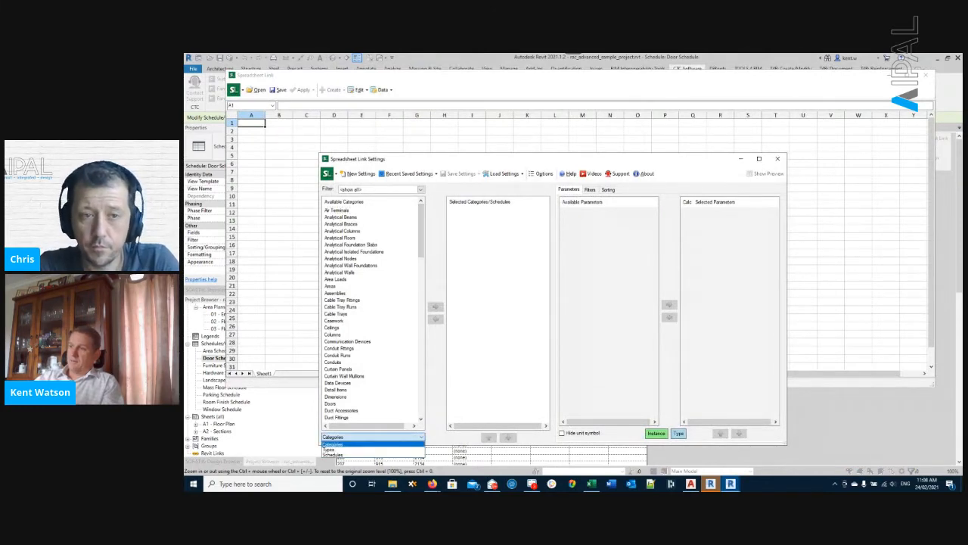
{"action": "left_click", "coordinate": [333, 455]}
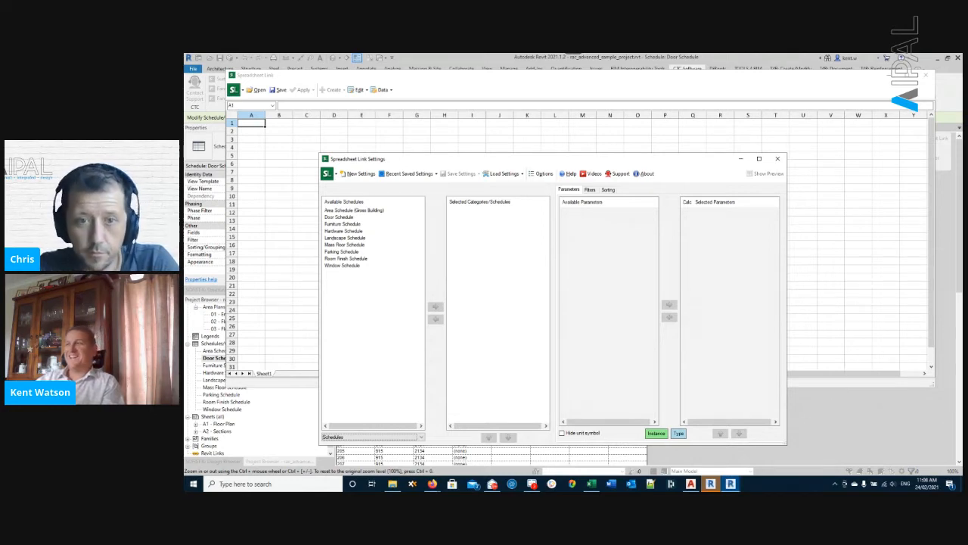
{"action": "left_click", "coordinate": [343, 266]}
{"action": "left_click", "coordinate": [339, 217]}
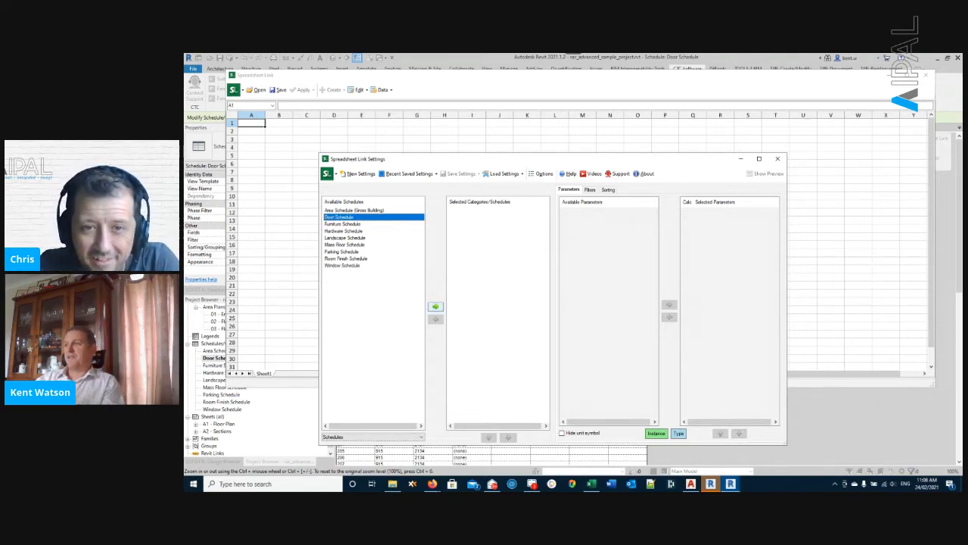
{"action": "left_click", "coordinate": [436, 307]}
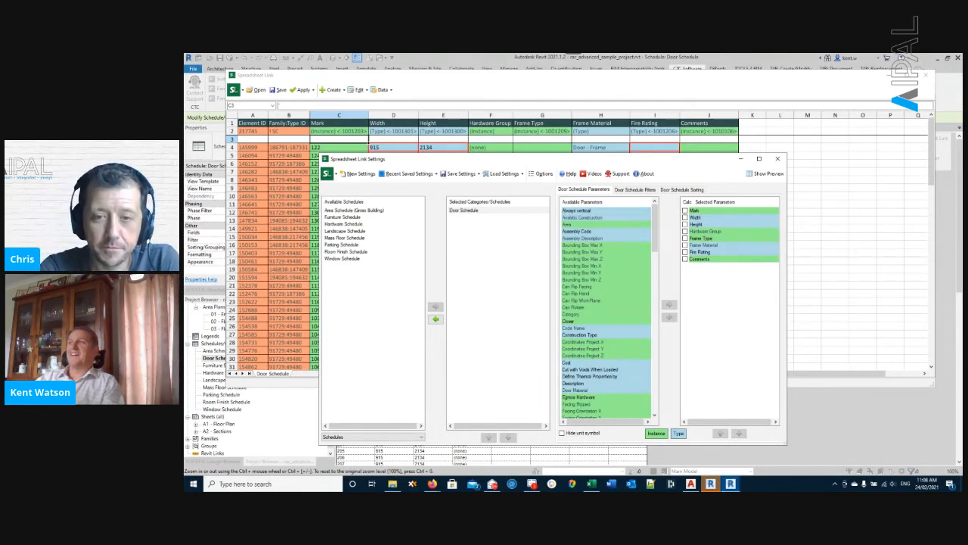
{"action": "key", "text": "alt+Tab"}
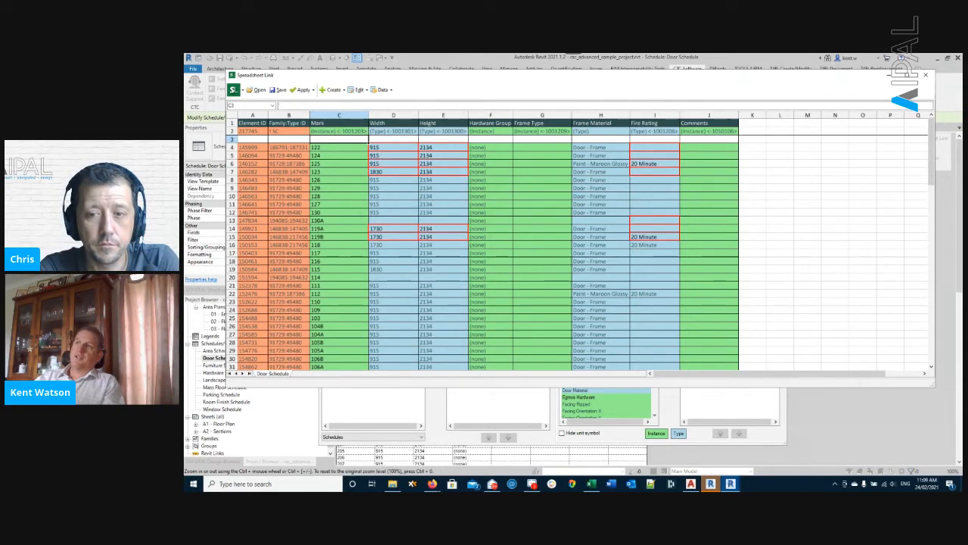
{"action": "left_click", "coordinate": [277, 90]}
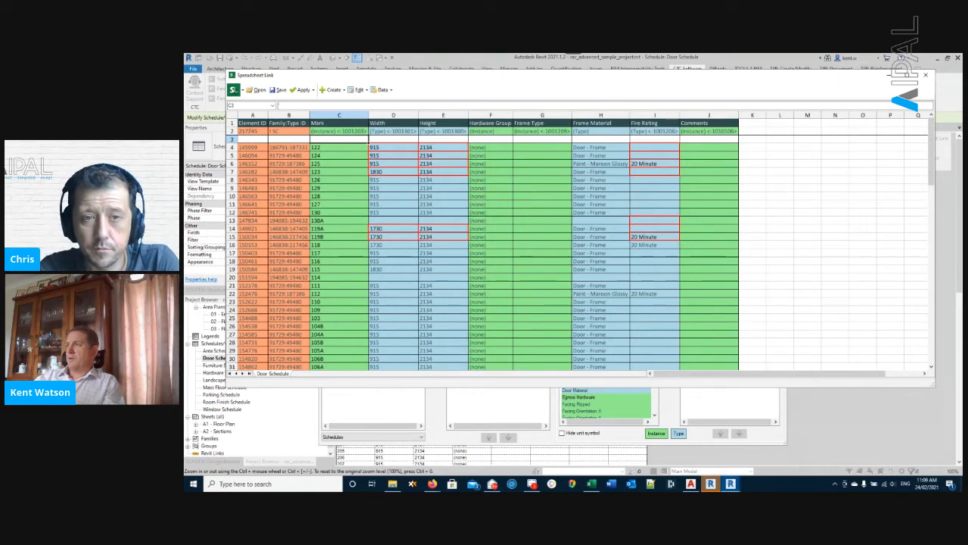
Enter Aluminum as the Frame Type of door 122 and fill it down through row 20.
{"action": "left_click", "coordinate": [542, 148]}
{"action": "type", "text": "ALuminum"}
{"action": "key", "text": "Return"}
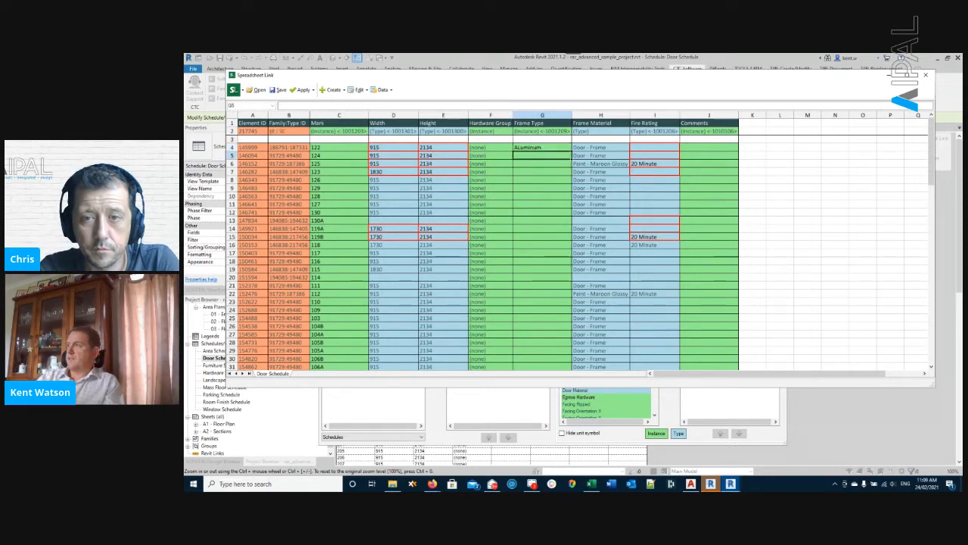
{"action": "double_click", "coordinate": [542, 147]}
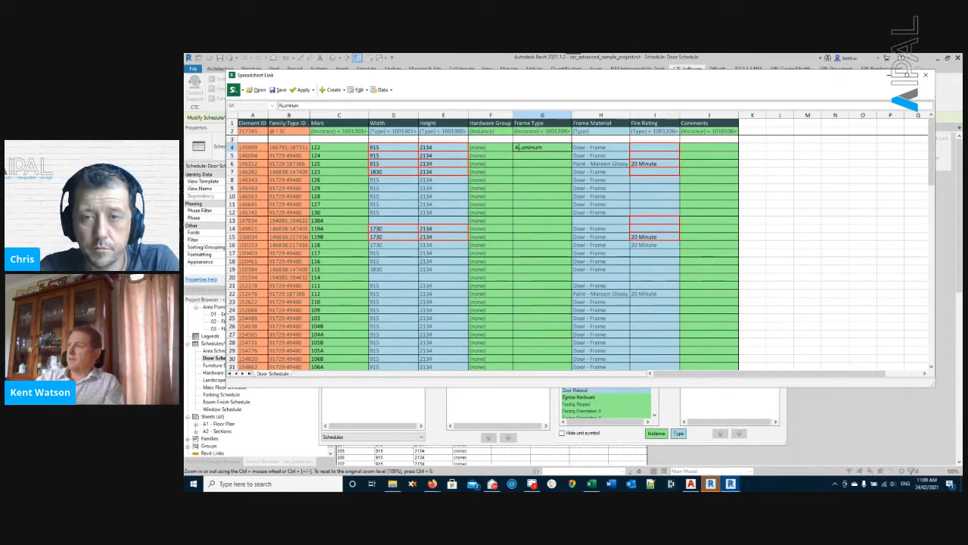
{"action": "key", "text": "BackSpace"}
{"action": "type", "text": "l"}
{"action": "key", "text": "Return"}
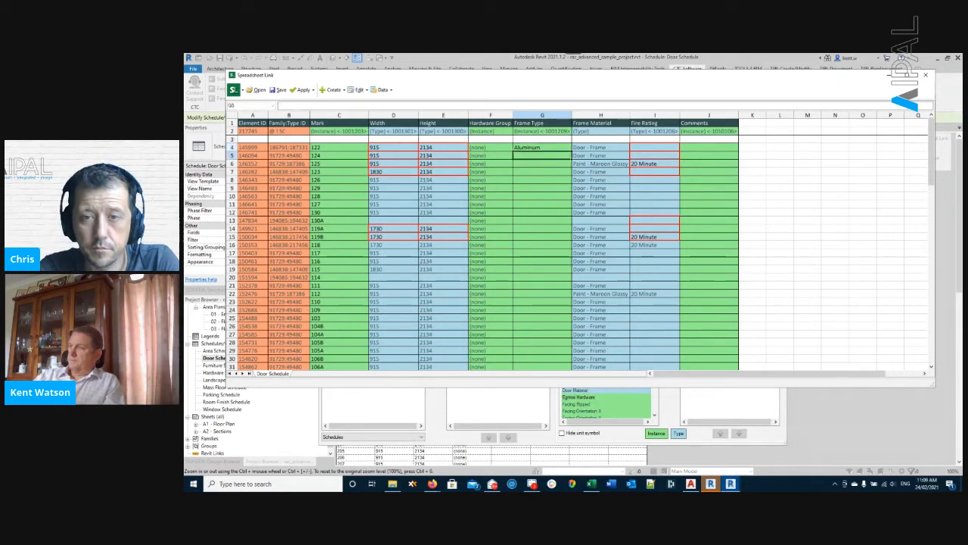
{"action": "left_click", "coordinate": [542, 147]}
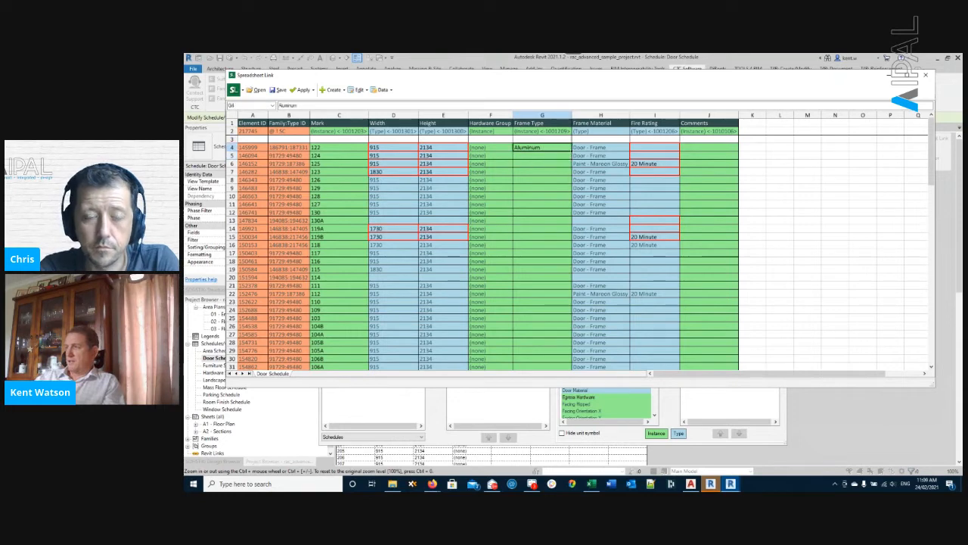
{"action": "left_click_drag", "start_coordinate": [572, 150], "coordinate": [571, 279]}
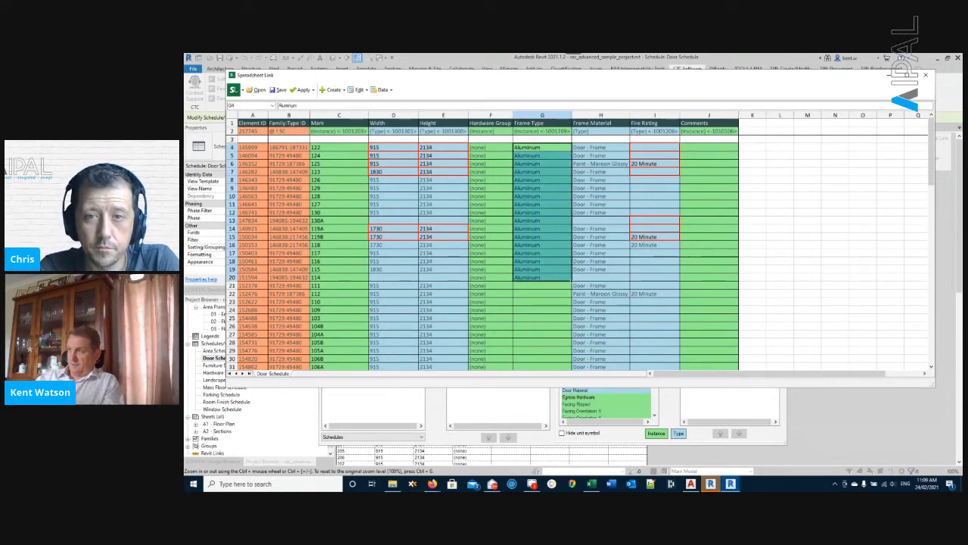
Copy the Aluminum Frame Type values from rows 15 to 20 into the six cells starting at row 43.
{"action": "left_click_drag", "start_coordinate": [542, 236], "coordinate": [542, 277]}
{"action": "key", "text": "ctrl+c"}
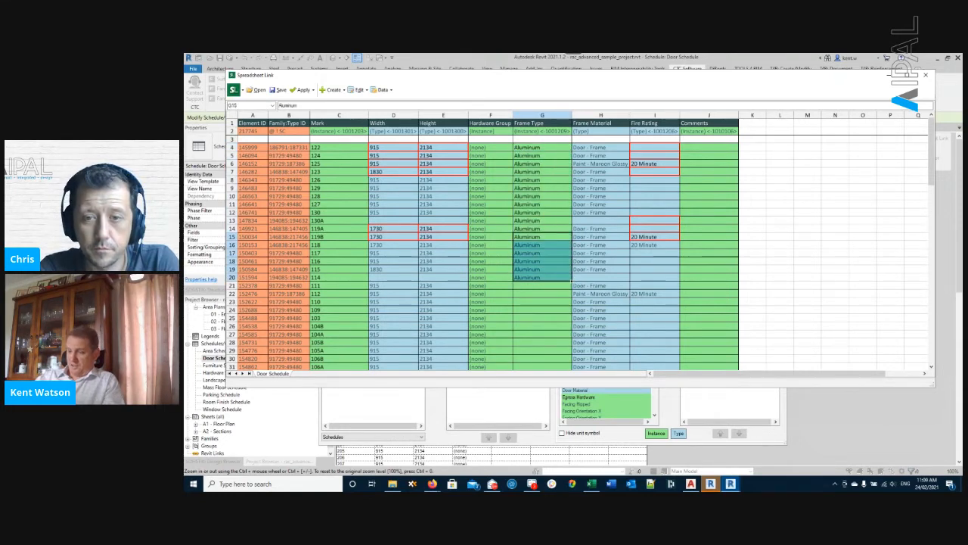
{"action": "scroll", "coordinate": [542, 277], "scroll_direction": "down", "scroll_amount": 9}
{"action": "left_click", "coordinate": [542, 245]}
{"action": "key", "text": "ctrl+v"}
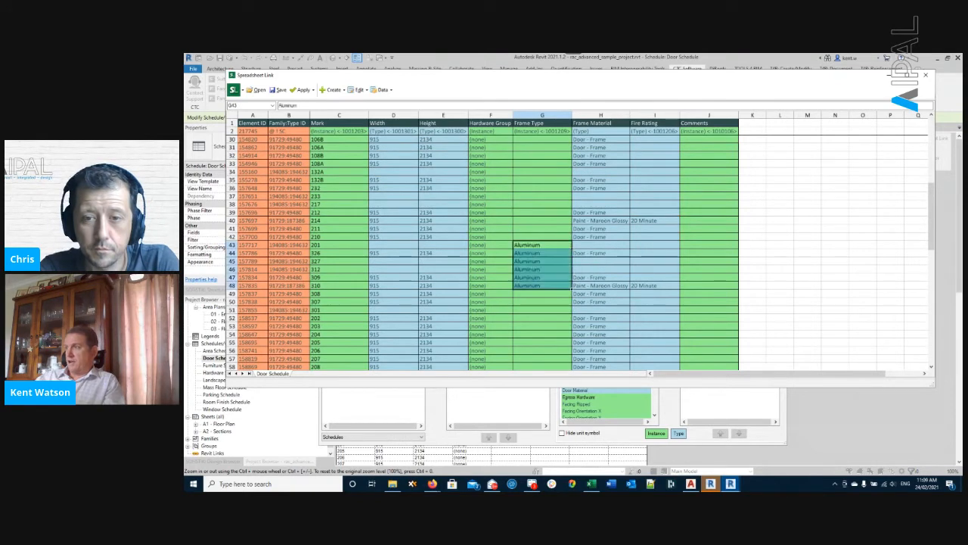
Review the edited door rows and apply the values of all worksheets to the Revit project.
{"action": "scroll", "coordinate": [542, 249], "scroll_direction": "up", "scroll_amount": 9}
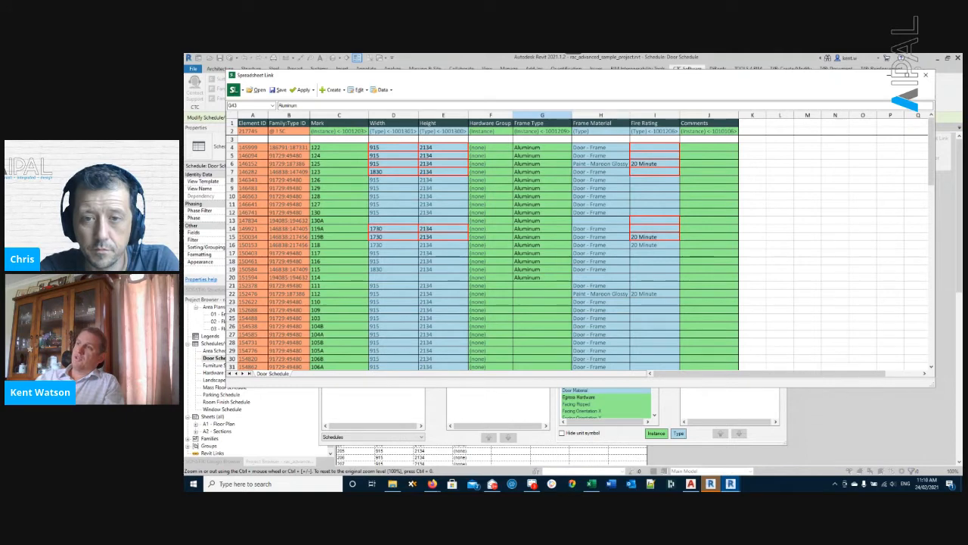
{"action": "scroll", "coordinate": [485, 242], "scroll_direction": "down", "scroll_amount": 9}
{"action": "scroll", "coordinate": [484, 242], "scroll_direction": "down", "scroll_amount": 16}
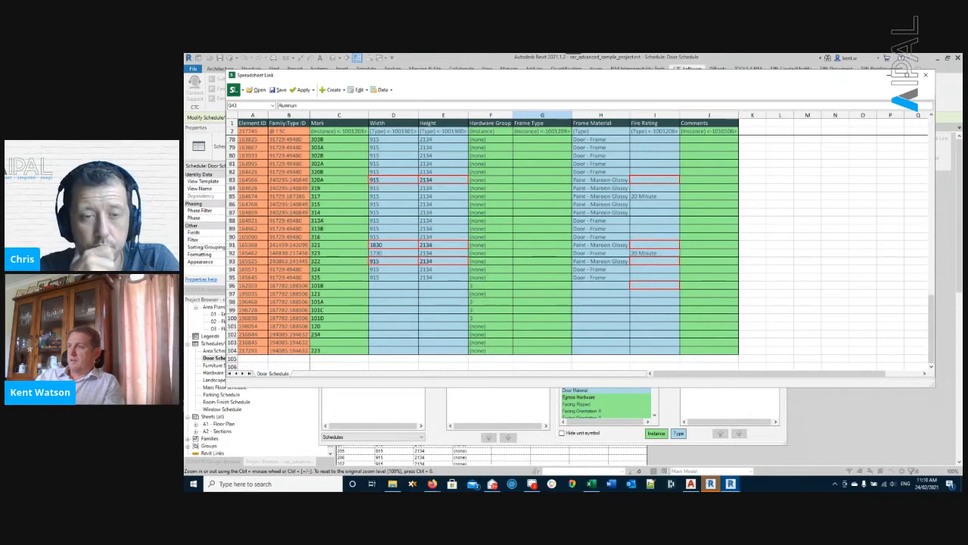
{"action": "scroll", "coordinate": [484, 242], "scroll_direction": "up", "scroll_amount": 20}
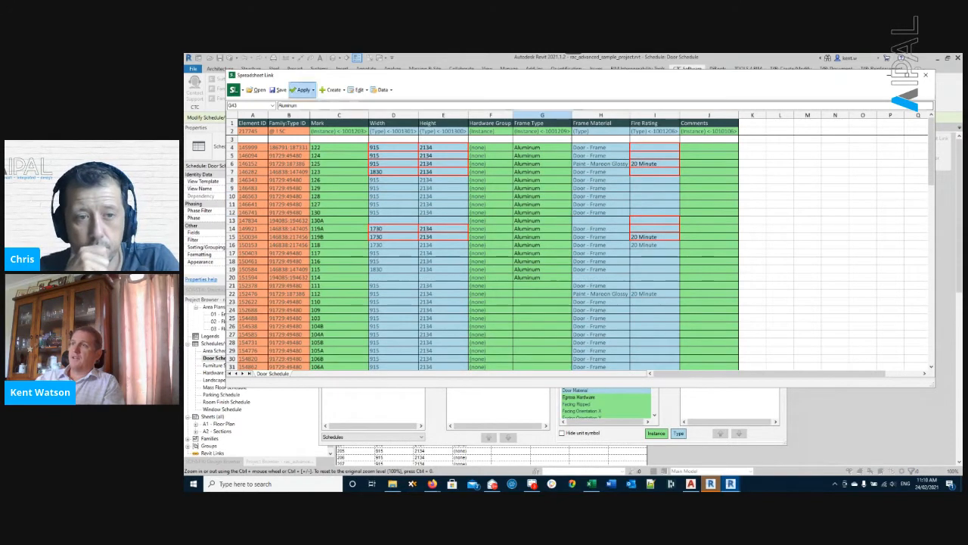
{"action": "left_click", "coordinate": [306, 90]}
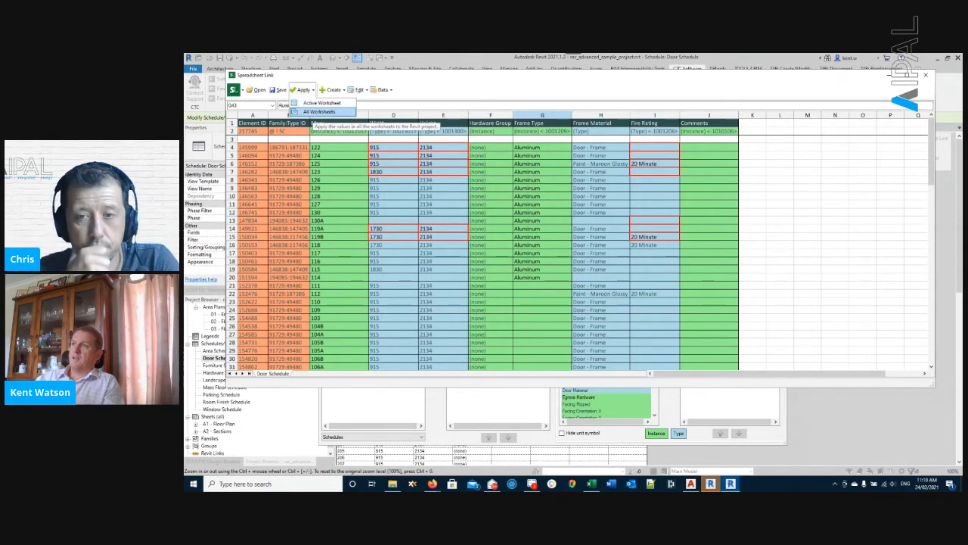
{"action": "left_click", "coordinate": [318, 111]}
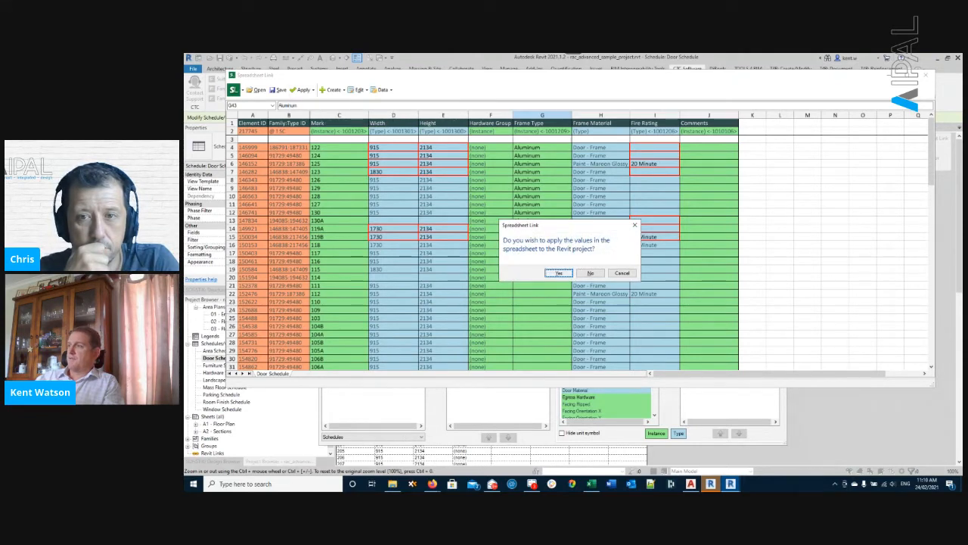
{"action": "left_click", "coordinate": [558, 273]}
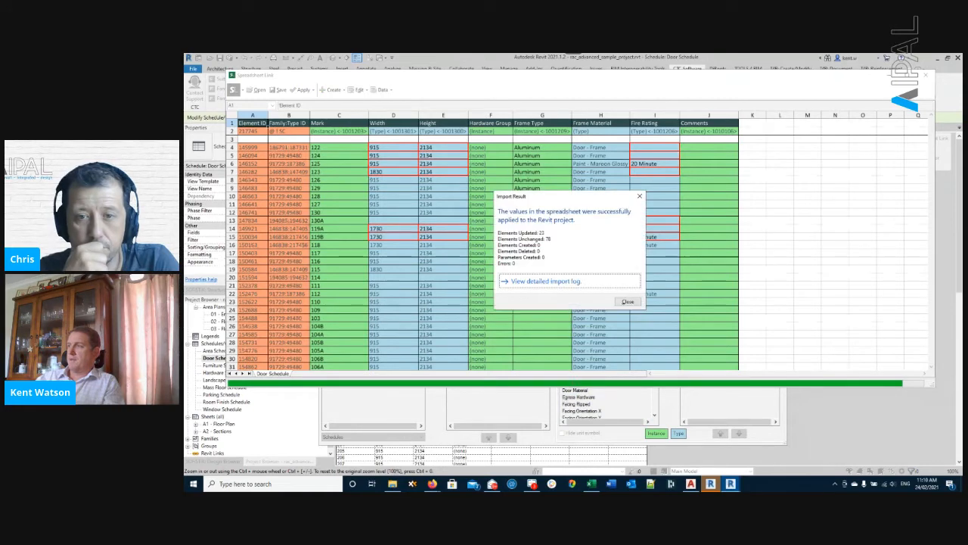
{"action": "left_click", "coordinate": [628, 301]}
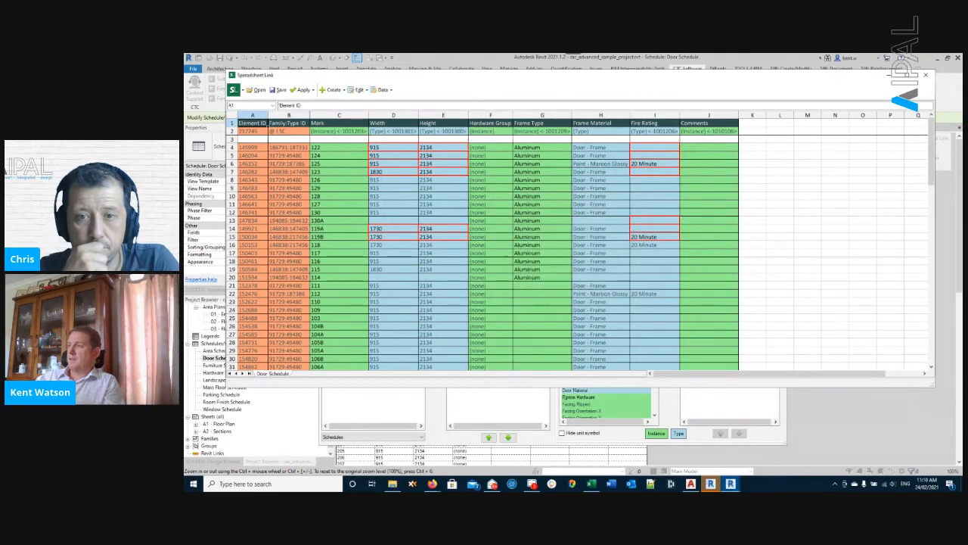
Close Spreadsheet Link without saving its settings and check the applied Frame Type values in Revit's Door Schedule.
{"action": "left_click", "coordinate": [698, 436]}
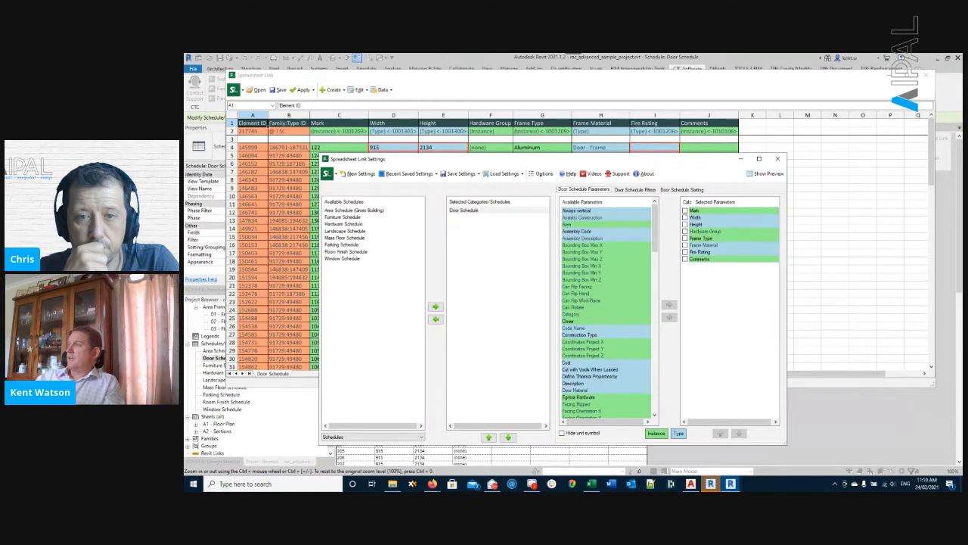
{"action": "left_click", "coordinate": [777, 159]}
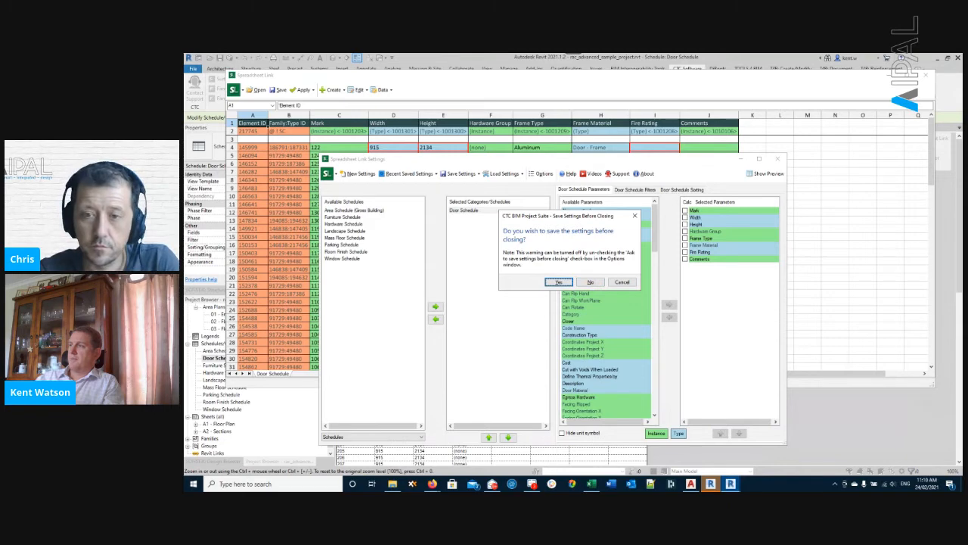
{"action": "left_click", "coordinate": [591, 282]}
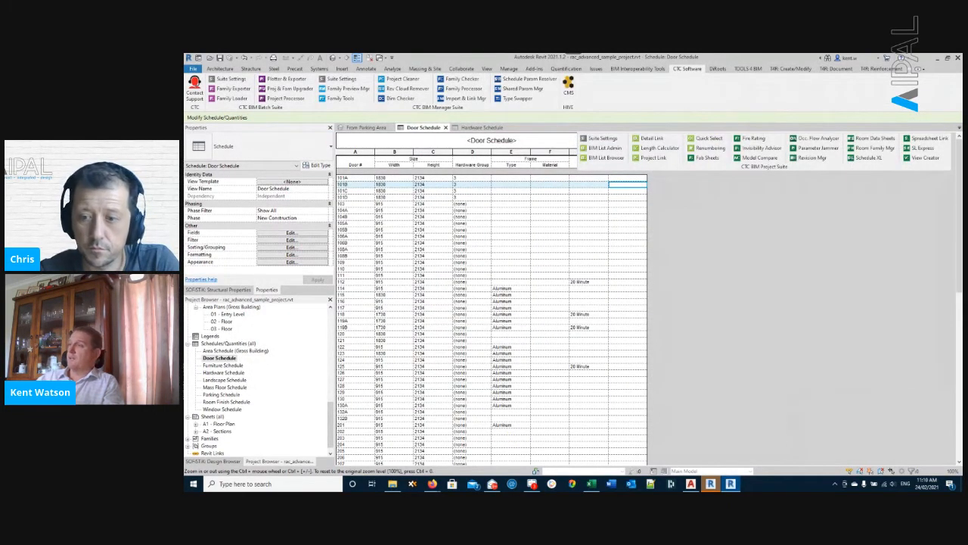
{"action": "scroll", "coordinate": [492, 302], "scroll_direction": "down", "scroll_amount": 1}
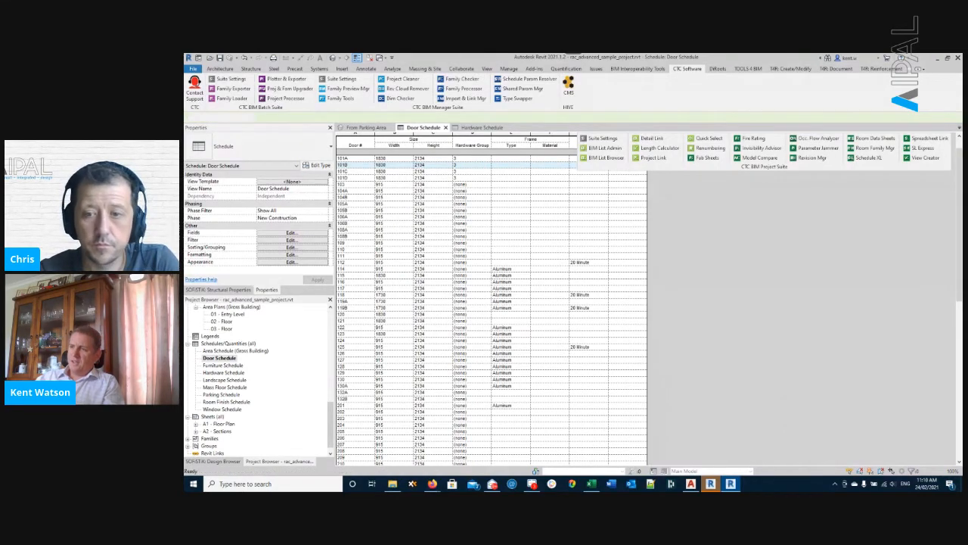
Open the Window Schedule in Revit and select the Height value of window 5.
{"action": "double_click", "coordinate": [222, 409]}
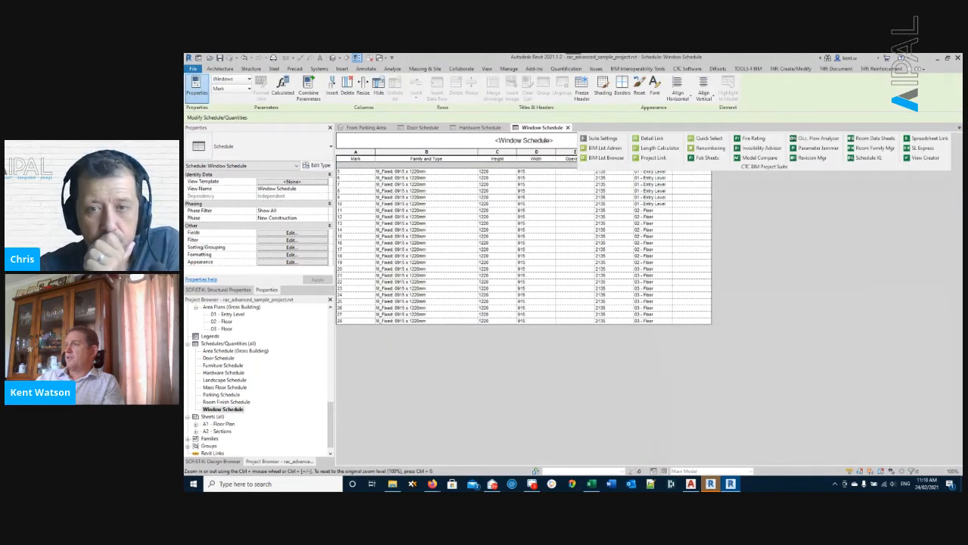
{"action": "left_click", "coordinate": [485, 171]}
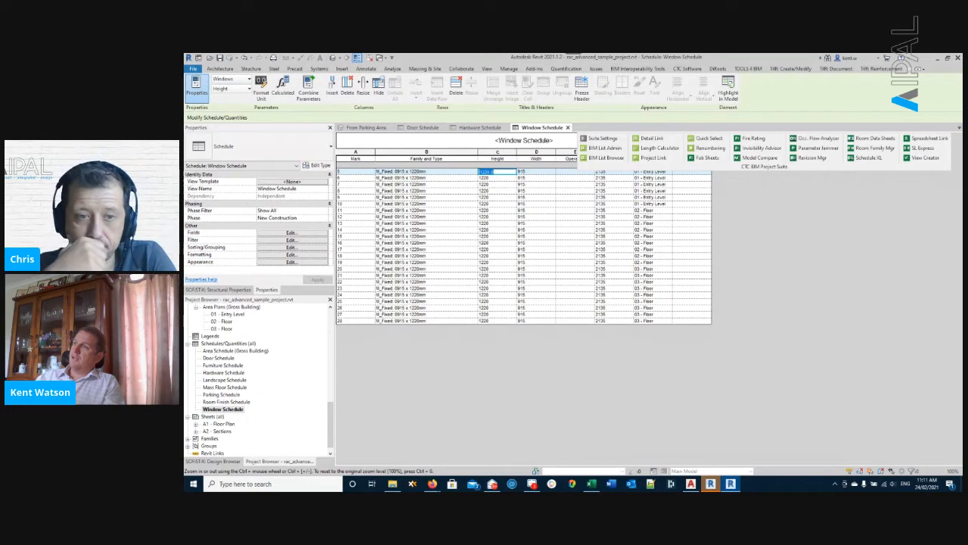
{"action": "left_click", "coordinate": [492, 172]}
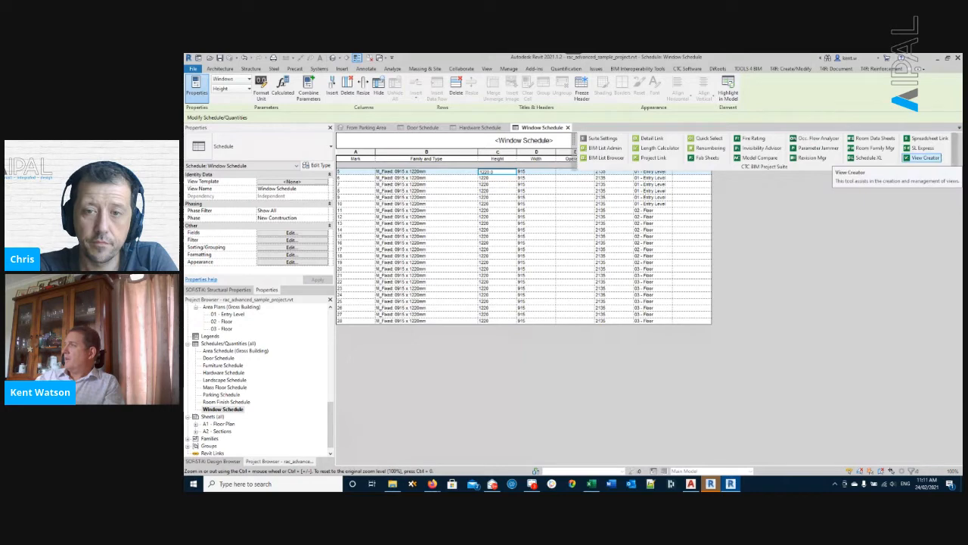
Start Spreadsheet Link, list the available schedules instead of categories, and add the Door Schedule and Window Schedule to the selection.
{"action": "left_click", "coordinate": [930, 137]}
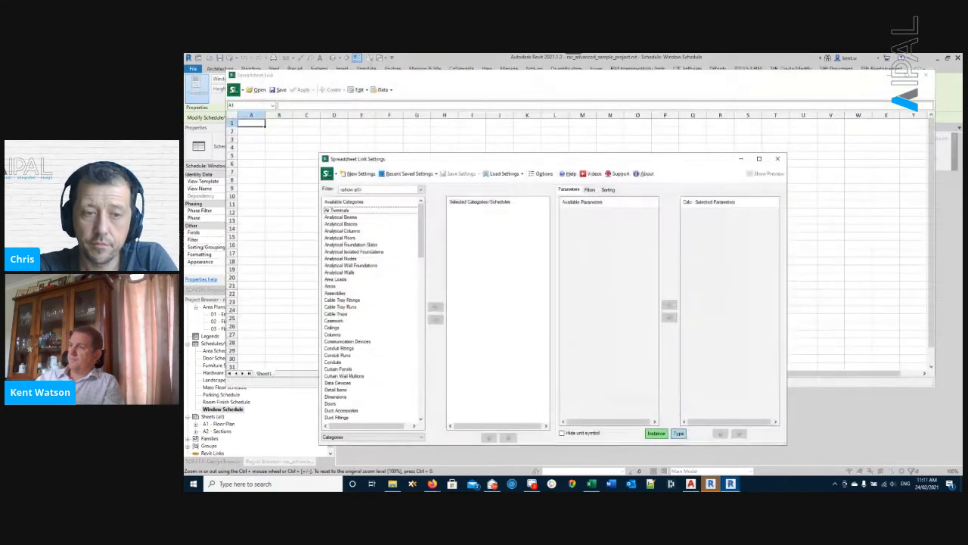
{"action": "scroll", "coordinate": [371, 314], "scroll_direction": "down", "scroll_amount": 15}
{"action": "left_click", "coordinate": [400, 437]}
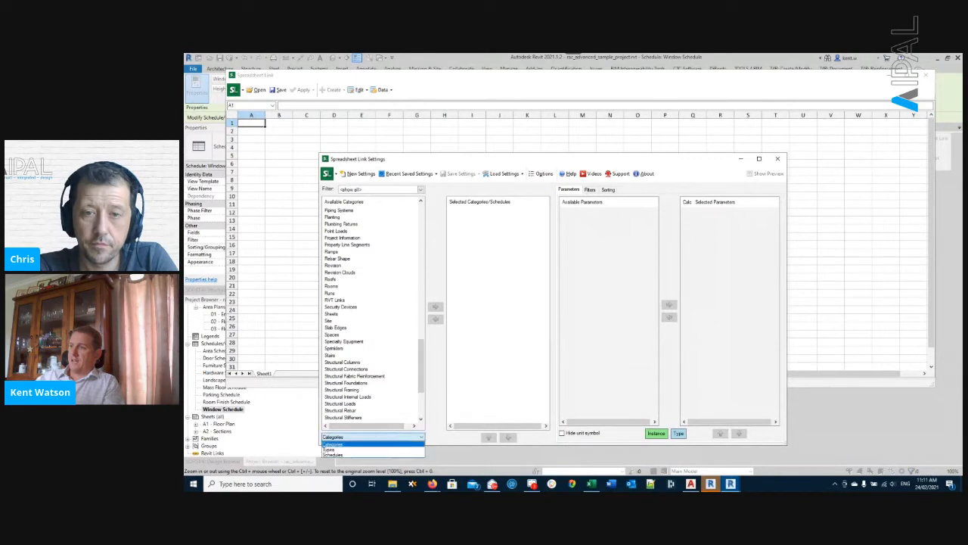
{"action": "left_click", "coordinate": [378, 455]}
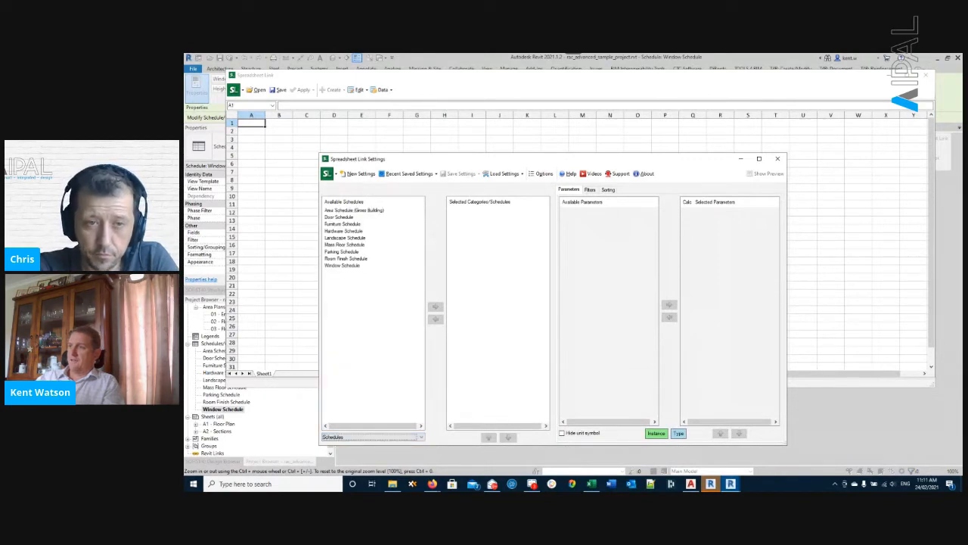
{"action": "left_click", "coordinate": [340, 217]}
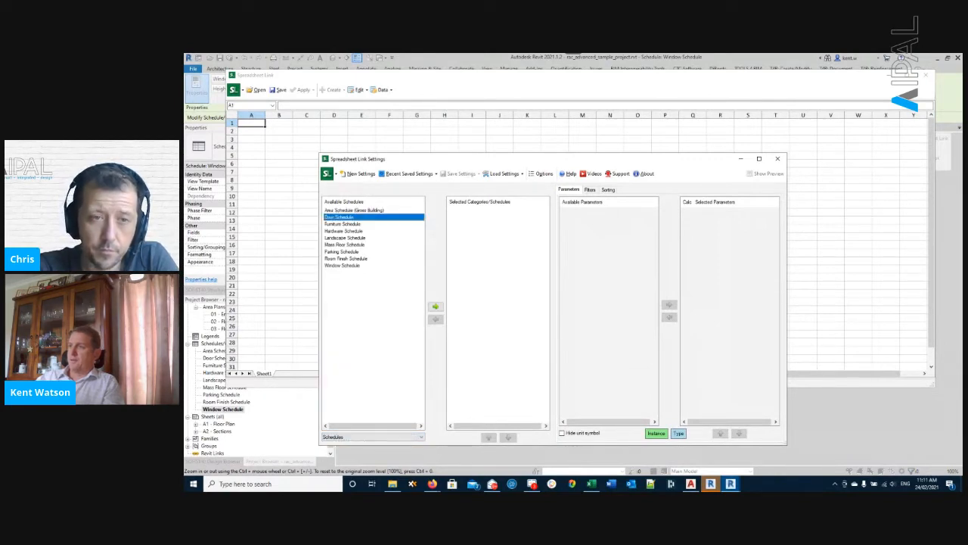
{"action": "left_click", "coordinate": [436, 307]}
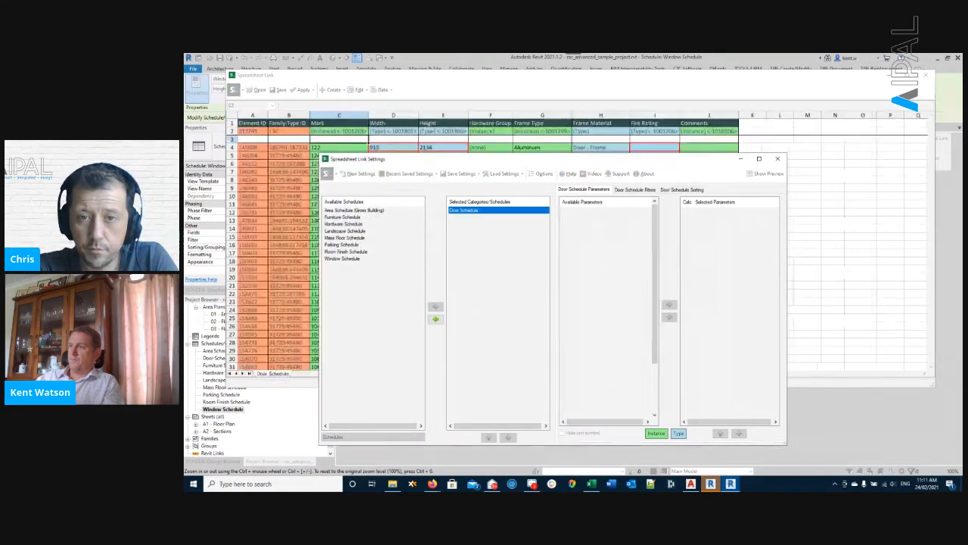
{"action": "left_click", "coordinate": [342, 258]}
{"action": "left_click", "coordinate": [436, 306]}
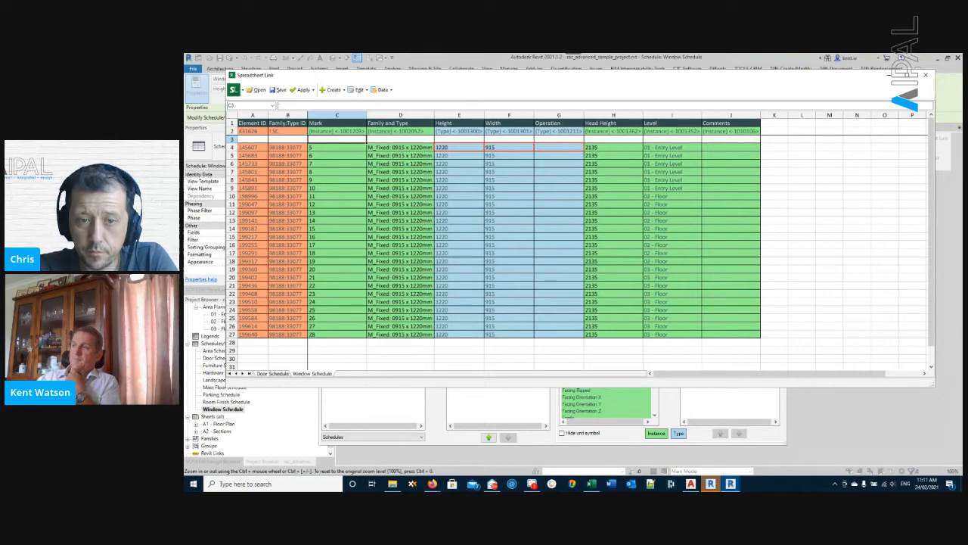
Add the Facing Flipped parameter to the Door Schedule's selected parameters and bring its spreadsheet forward.
{"action": "key", "text": "alt+Tab"}
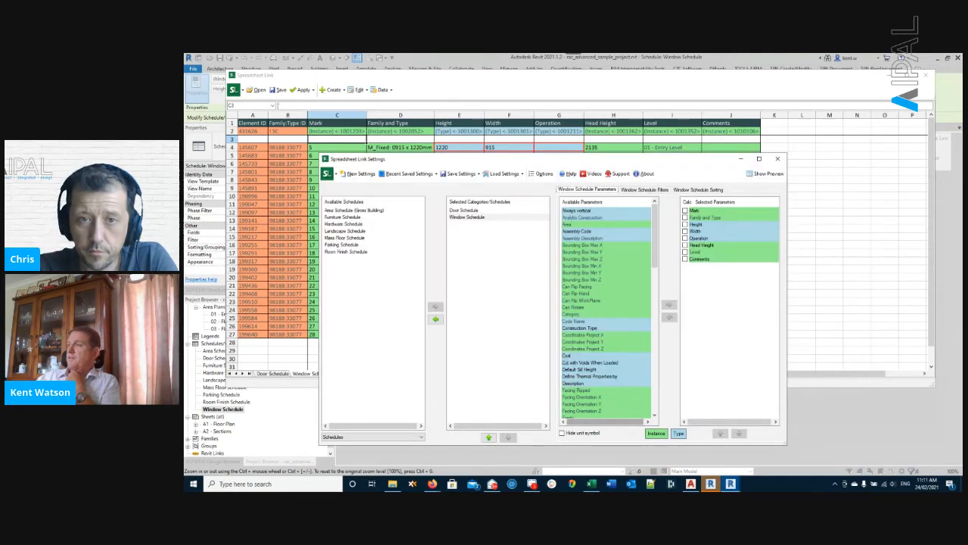
{"action": "left_click", "coordinate": [464, 210]}
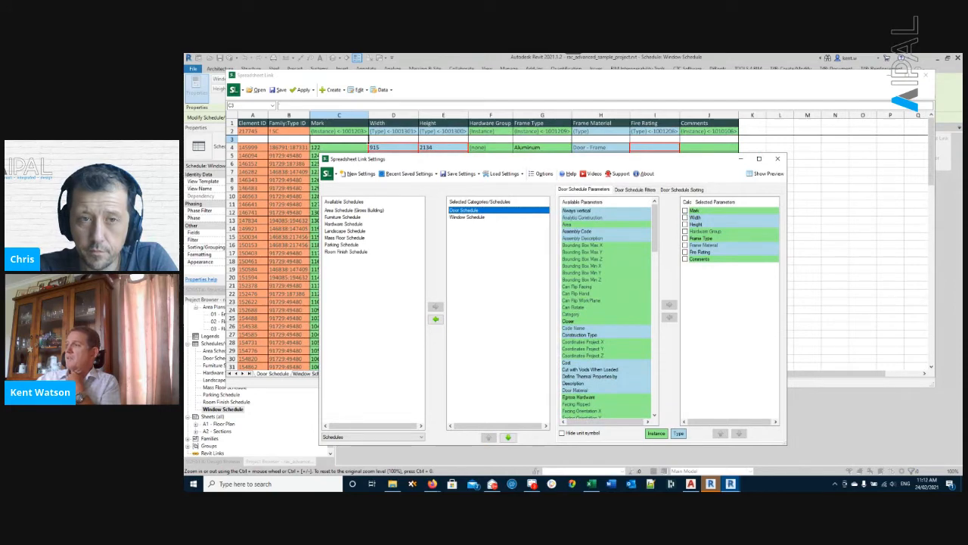
{"action": "scroll", "coordinate": [605, 310], "scroll_direction": "down", "scroll_amount": 2}
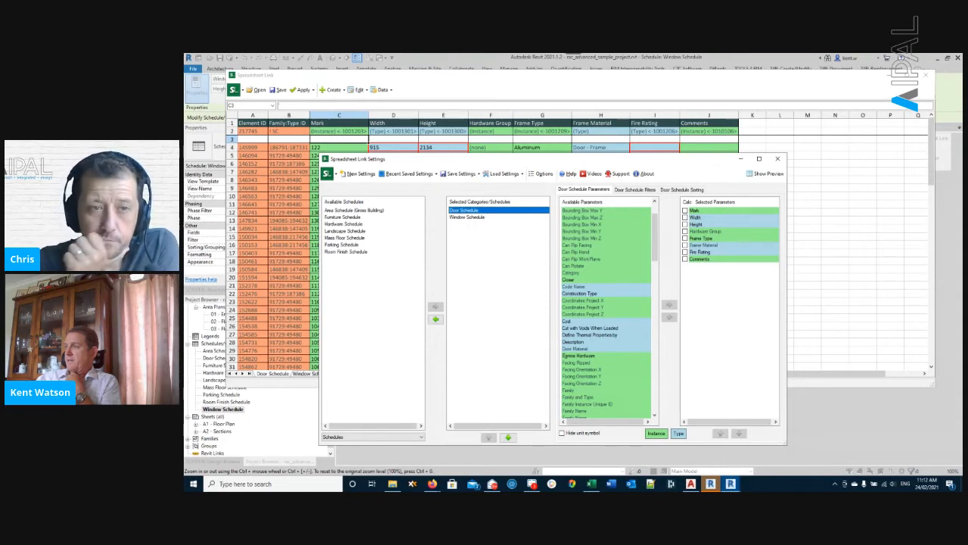
{"action": "scroll", "coordinate": [605, 310], "scroll_direction": "down", "scroll_amount": 1}
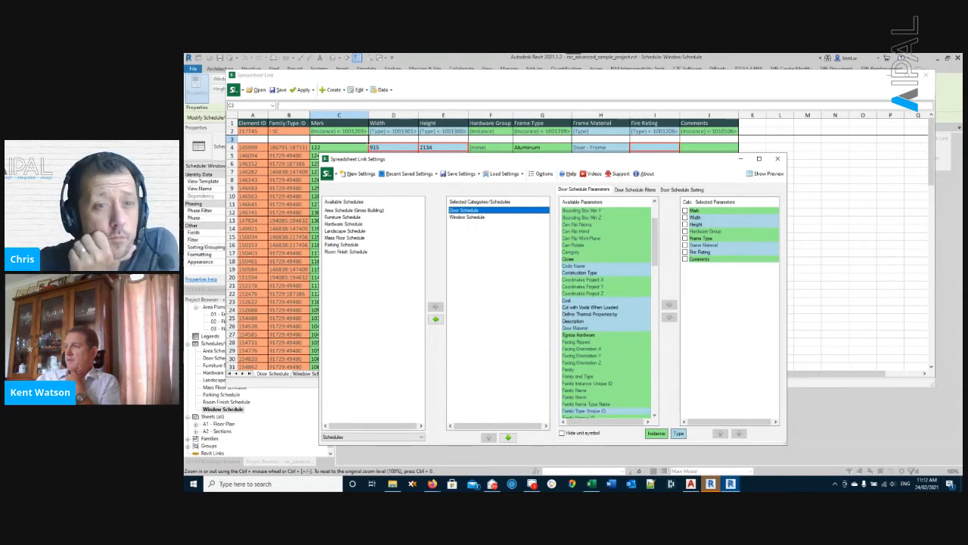
{"action": "left_click", "coordinate": [579, 342]}
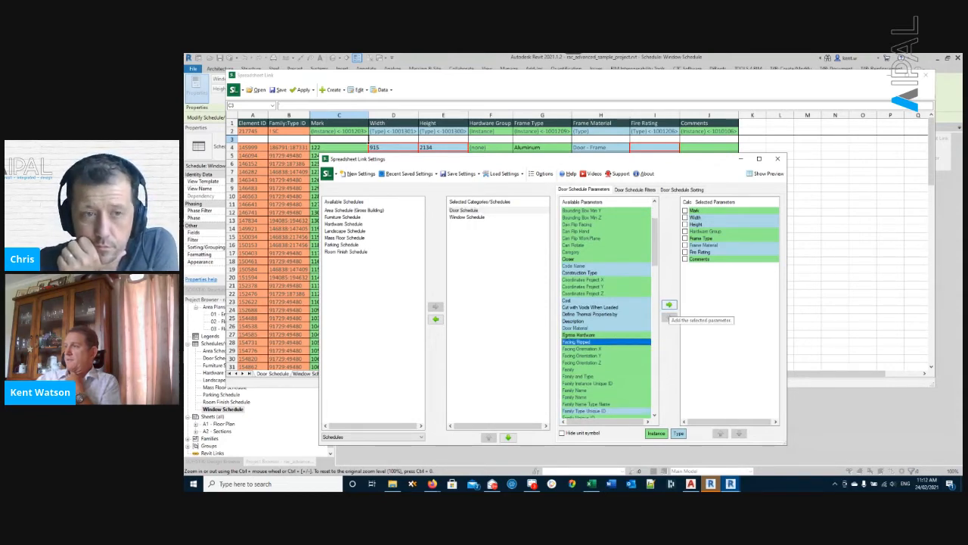
{"action": "left_click", "coordinate": [669, 304]}
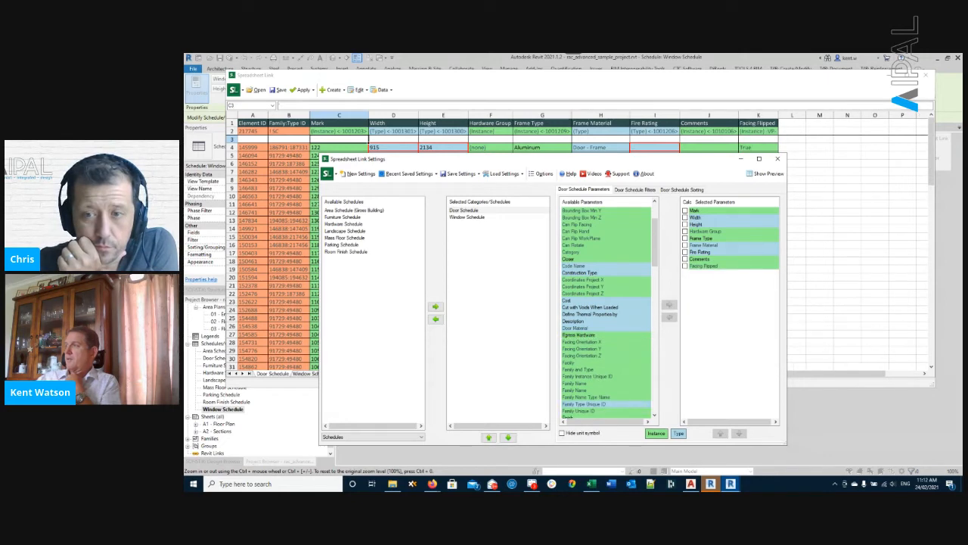
{"action": "left_click", "coordinate": [581, 105]}
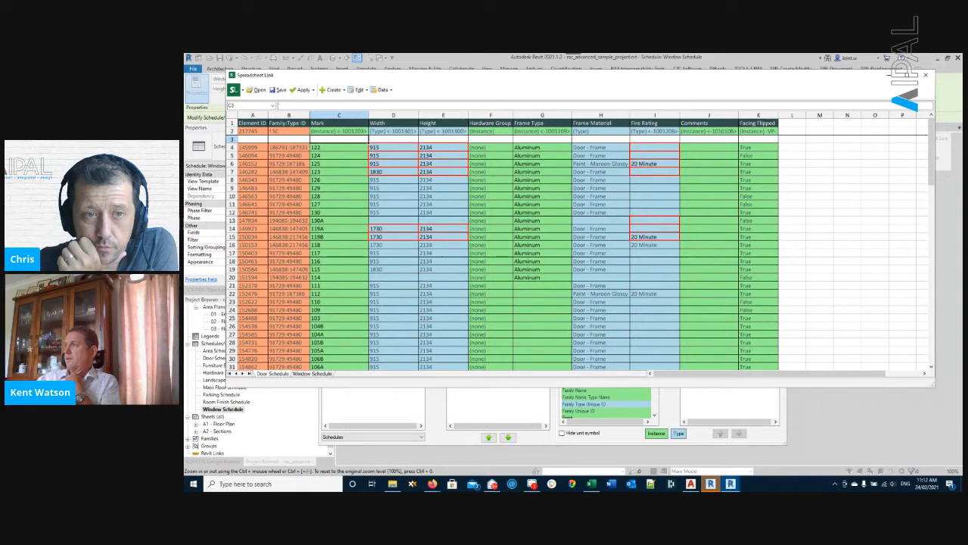
Look through the remaining door parameters, switch to the Window Schedule worksheet, and enter Fixed as the Operation of window 5.
{"action": "key", "text": "alt+Tab"}
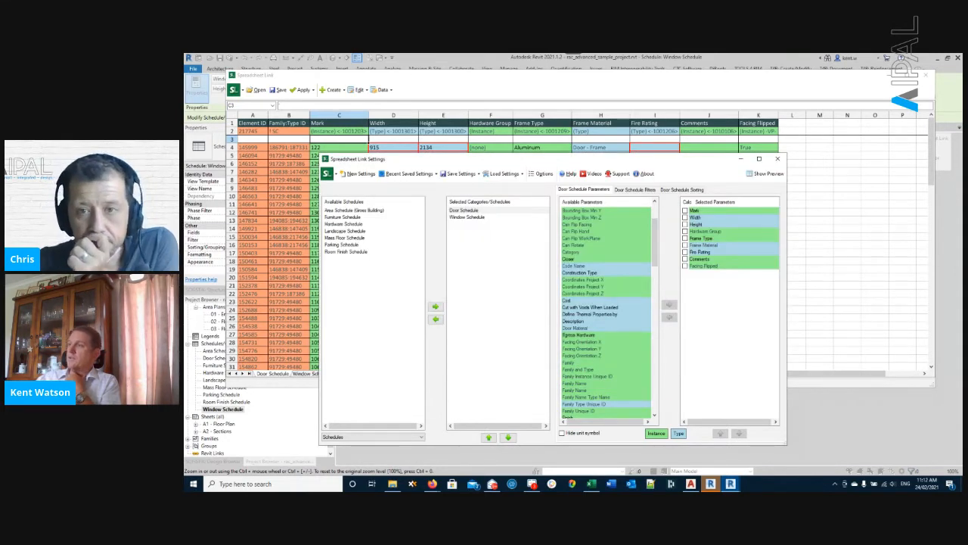
{"action": "scroll", "coordinate": [605, 310], "scroll_direction": "down", "scroll_amount": 3}
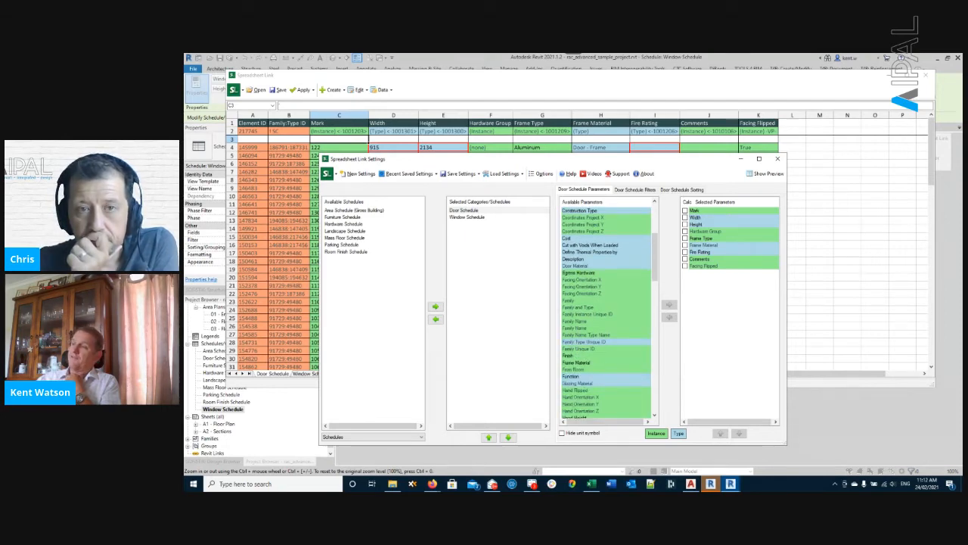
{"action": "scroll", "coordinate": [605, 310], "scroll_direction": "down", "scroll_amount": 2}
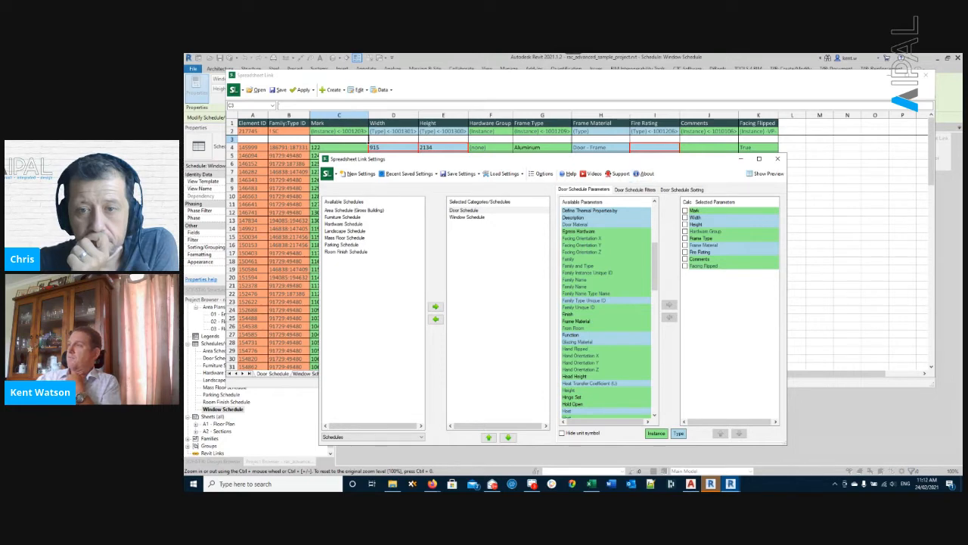
{"action": "scroll", "coordinate": [605, 310], "scroll_direction": "down", "scroll_amount": 4}
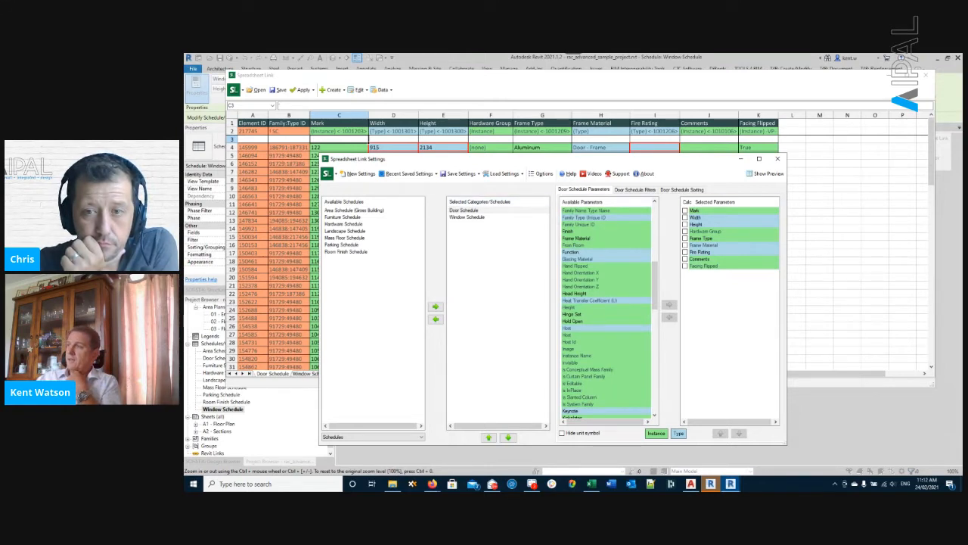
{"action": "left_click", "coordinate": [468, 217]}
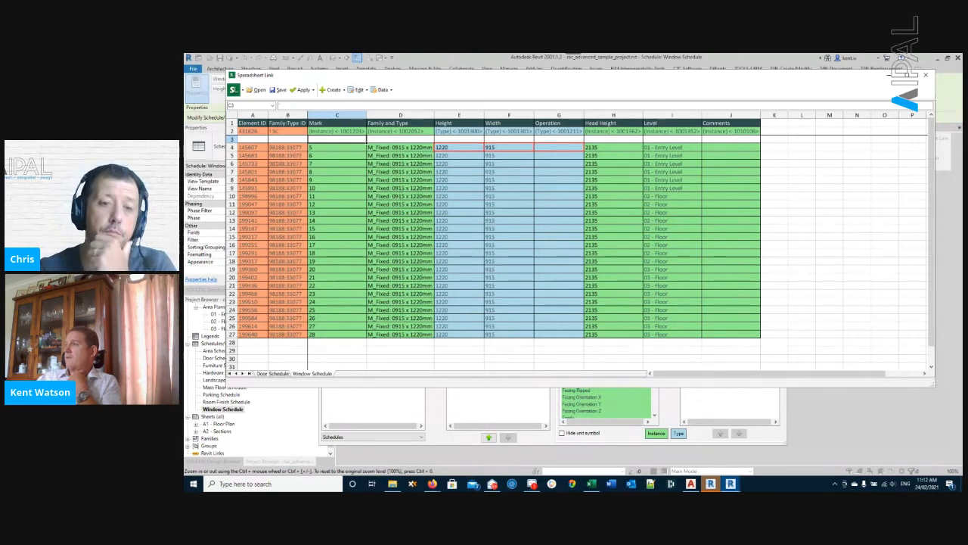
{"action": "left_click", "coordinate": [559, 147]}
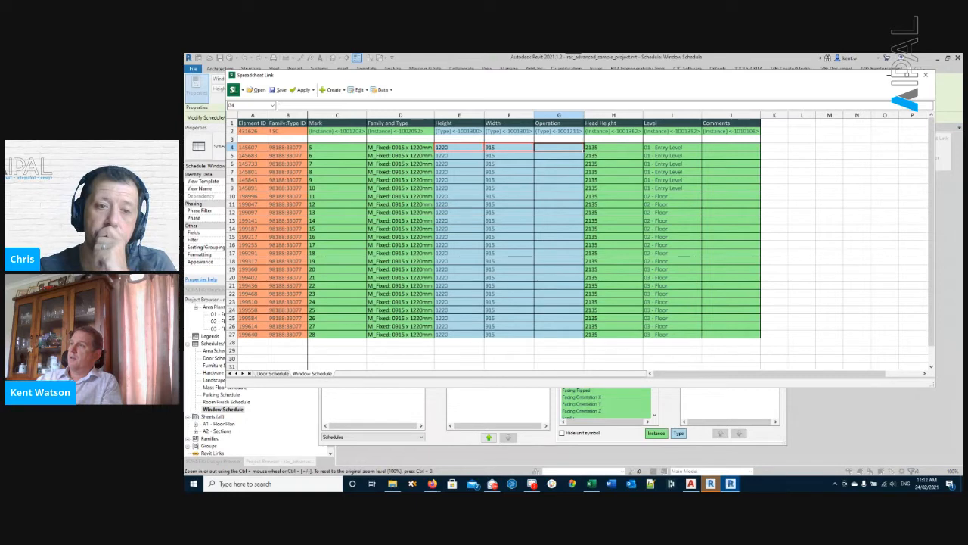
{"action": "type", "text": "Fix"}
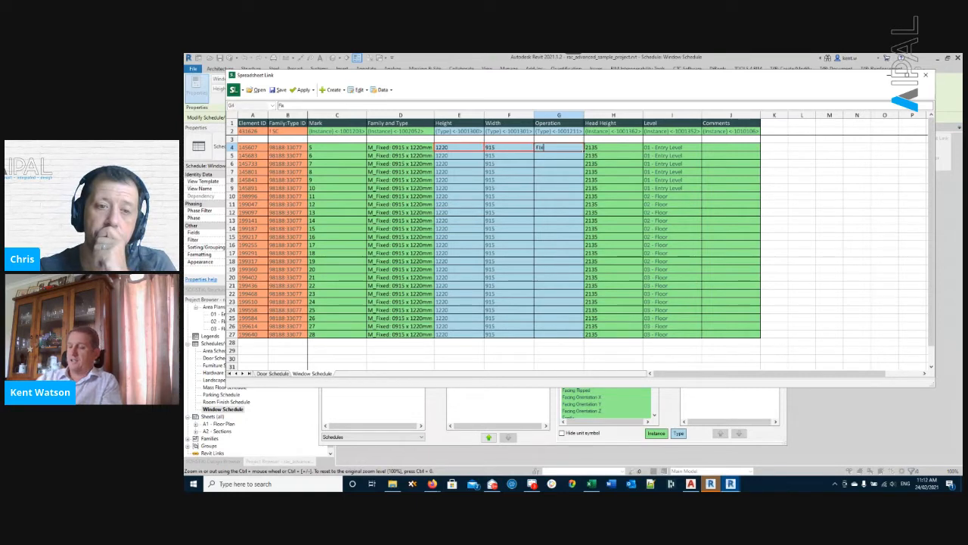
{"action": "key", "text": "Return"}
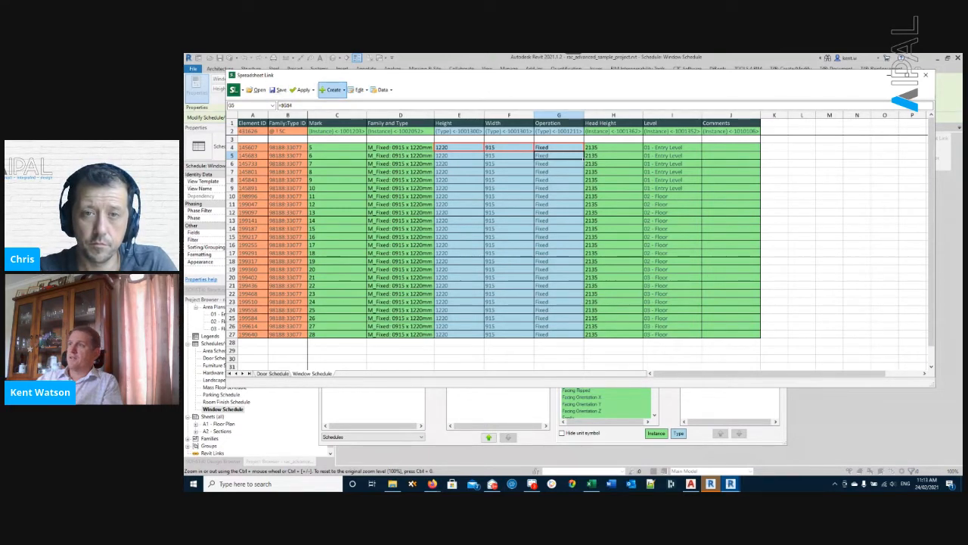
Create the shared instance parameter Size from the Text group under Identity Data, and select its cell for window 5.
{"action": "left_click", "coordinate": [333, 90]}
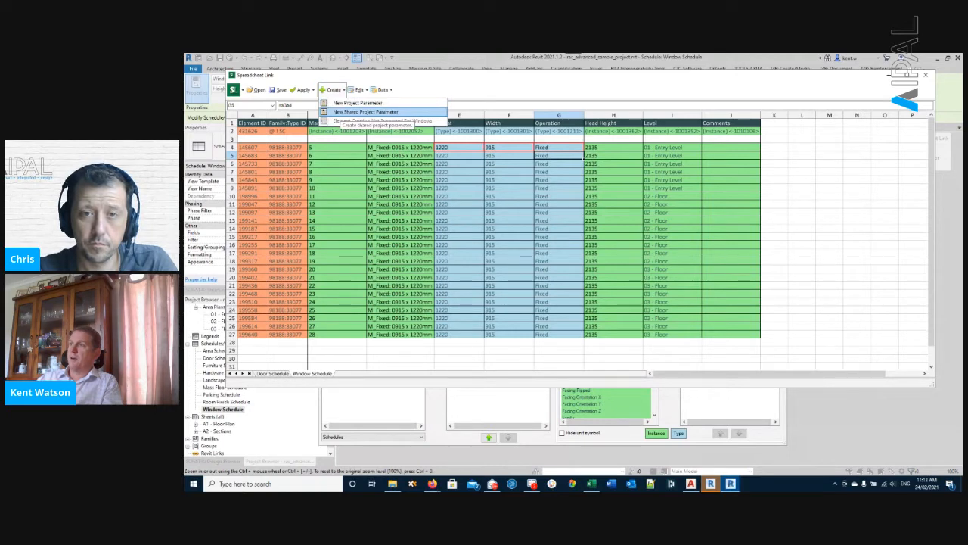
{"action": "left_click", "coordinate": [365, 111]}
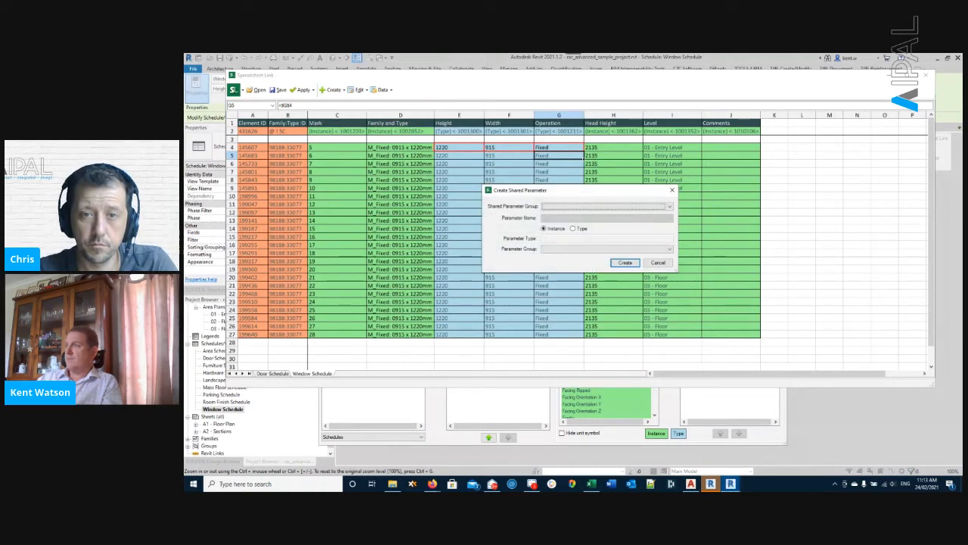
{"action": "left_click", "coordinate": [605, 206]}
{"action": "left_click", "coordinate": [560, 219]}
{"action": "left_click", "coordinate": [643, 217]}
{"action": "left_click", "coordinate": [568, 226]}
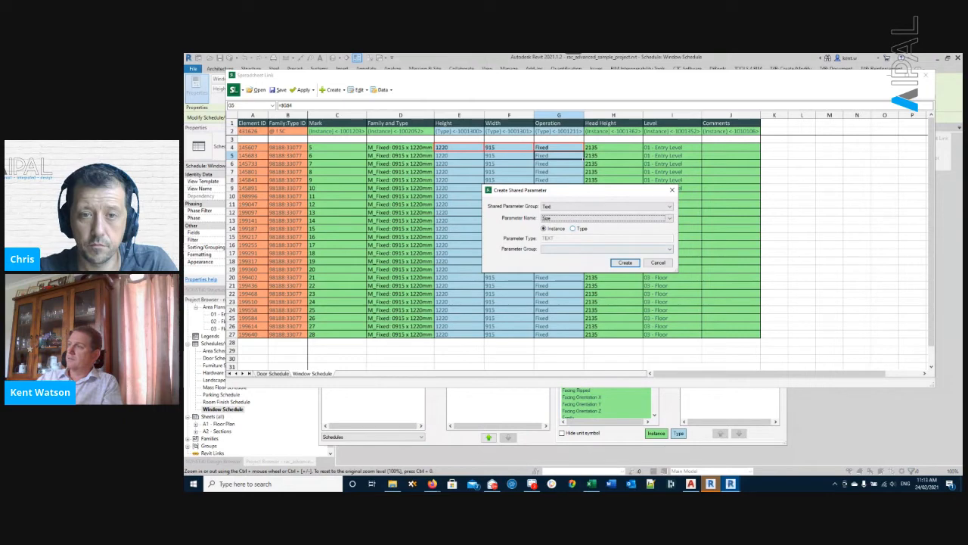
{"action": "left_click", "coordinate": [605, 249]}
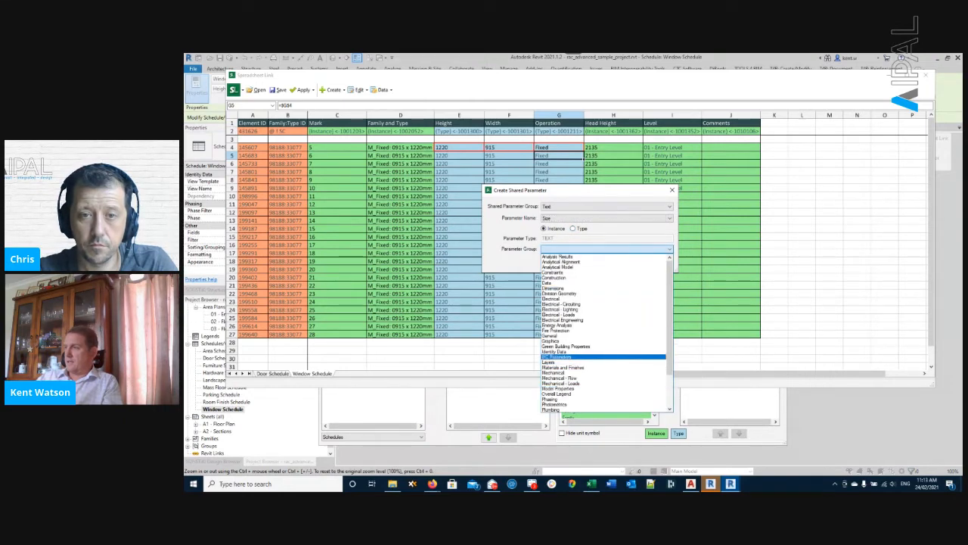
{"action": "left_click", "coordinate": [560, 351]}
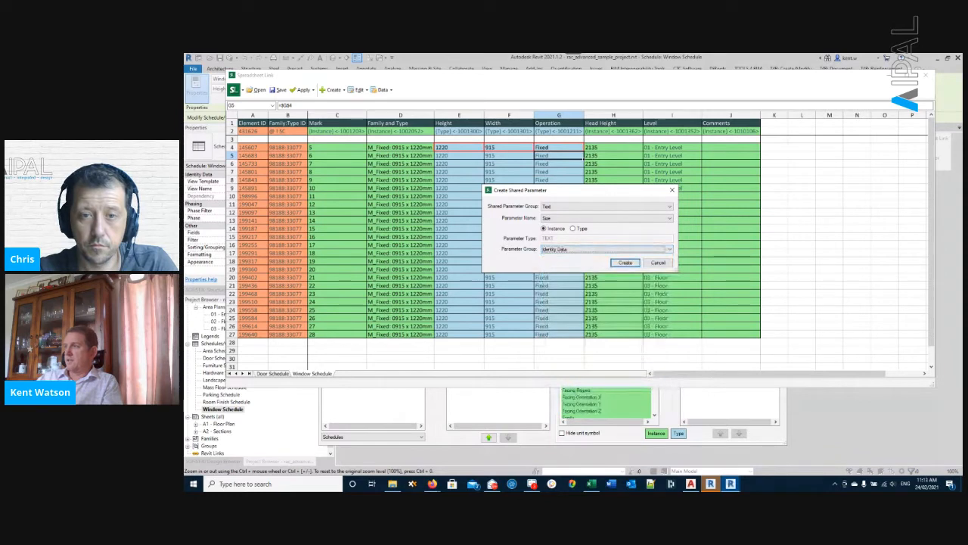
{"action": "left_click", "coordinate": [625, 263]}
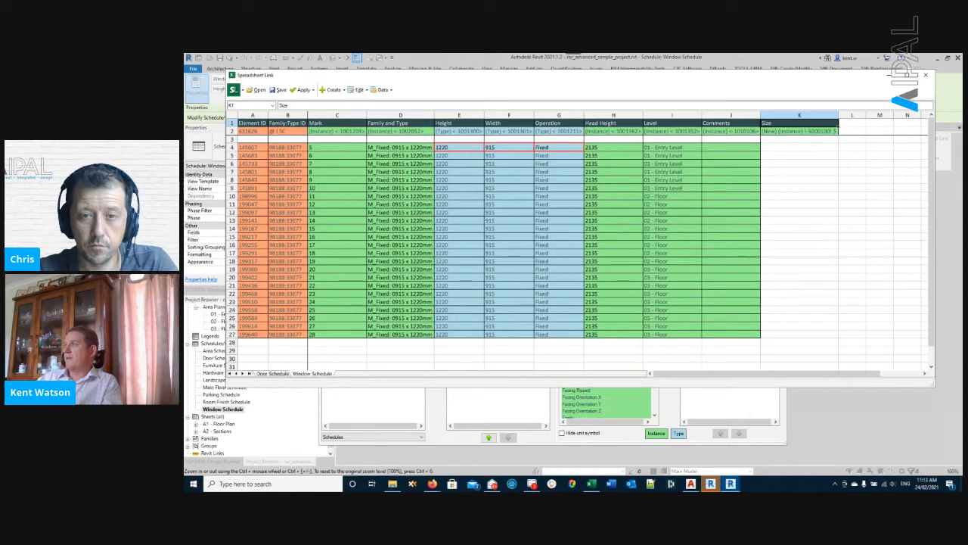
{"action": "left_click", "coordinate": [800, 147]}
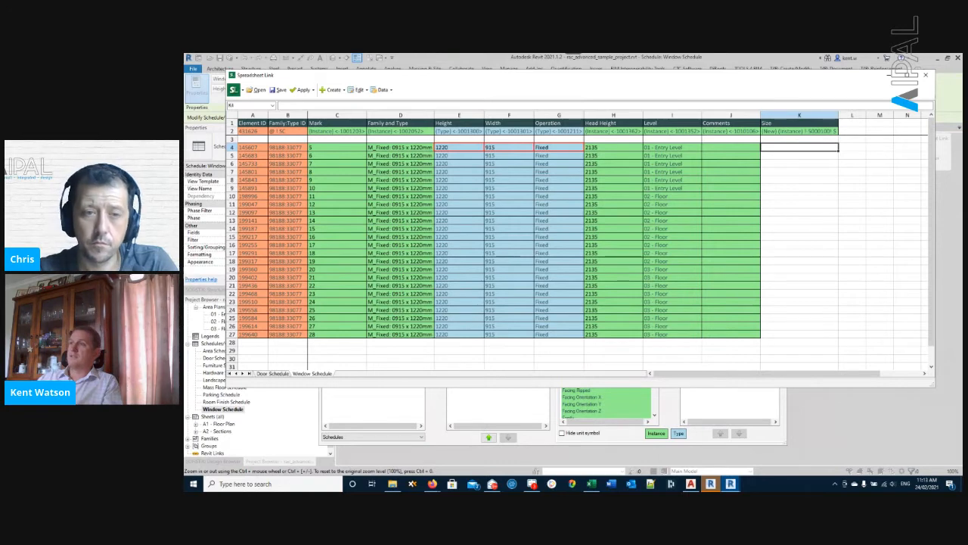
Enter the copied CONCATENATE formula in window 5's Size cell, joining the leading digits of E4 and F4 with "0" padding for short values.
{"action": "left_click", "coordinate": [280, 105]}
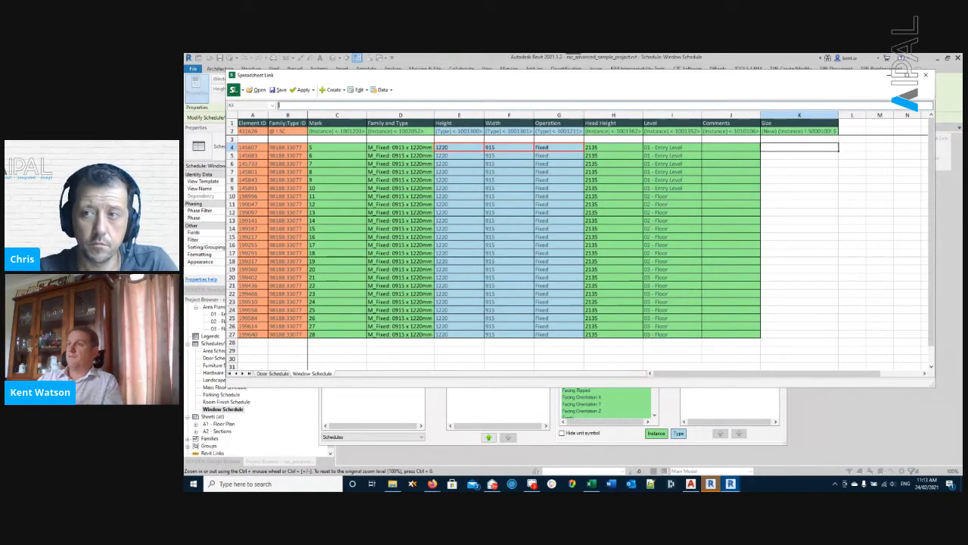
{"action": "key", "text": "super+v"}
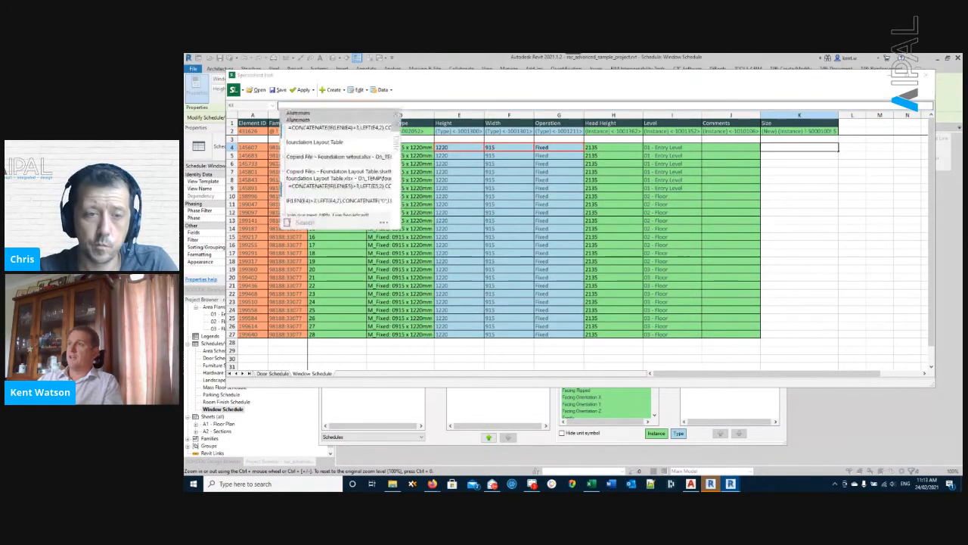
{"action": "left_click", "coordinate": [339, 129]}
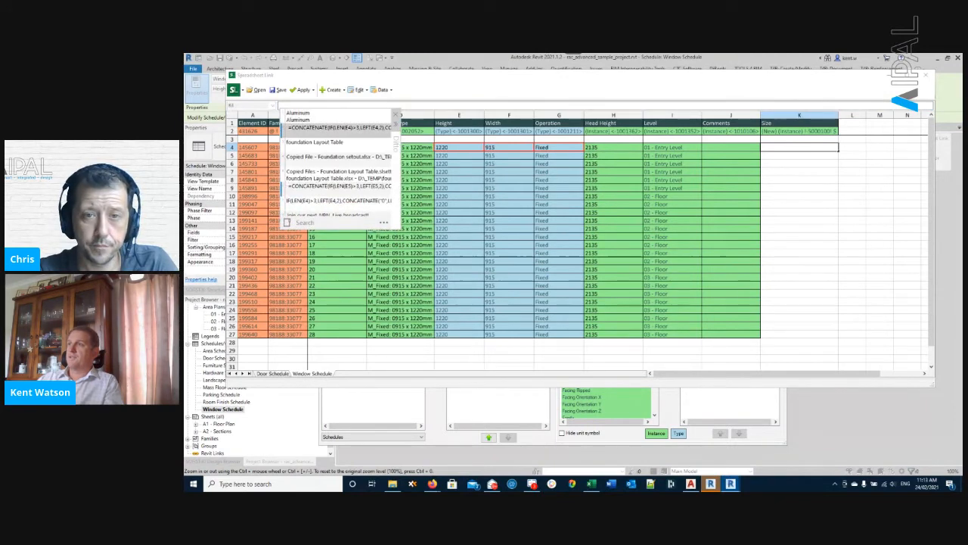
{"action": "key", "text": "Return"}
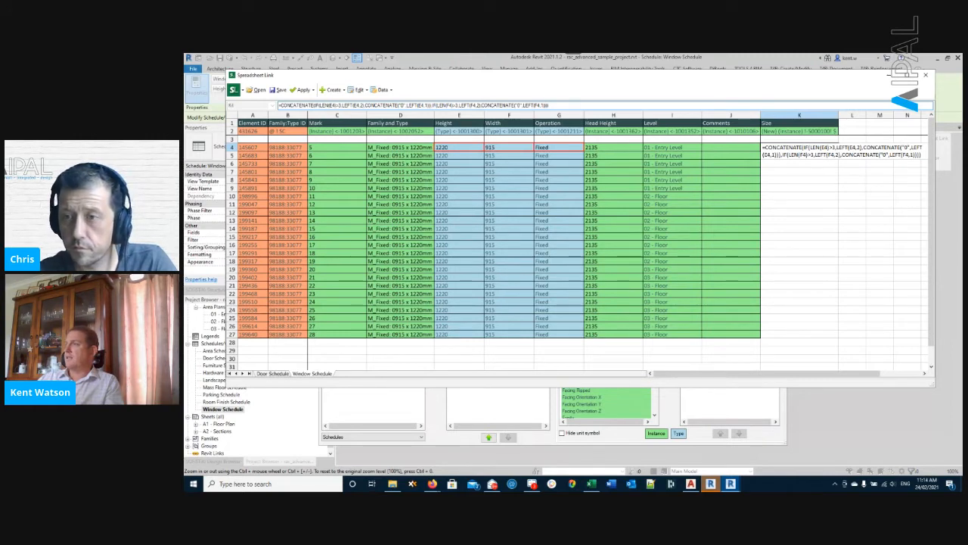
{"action": "key", "text": "Return"}
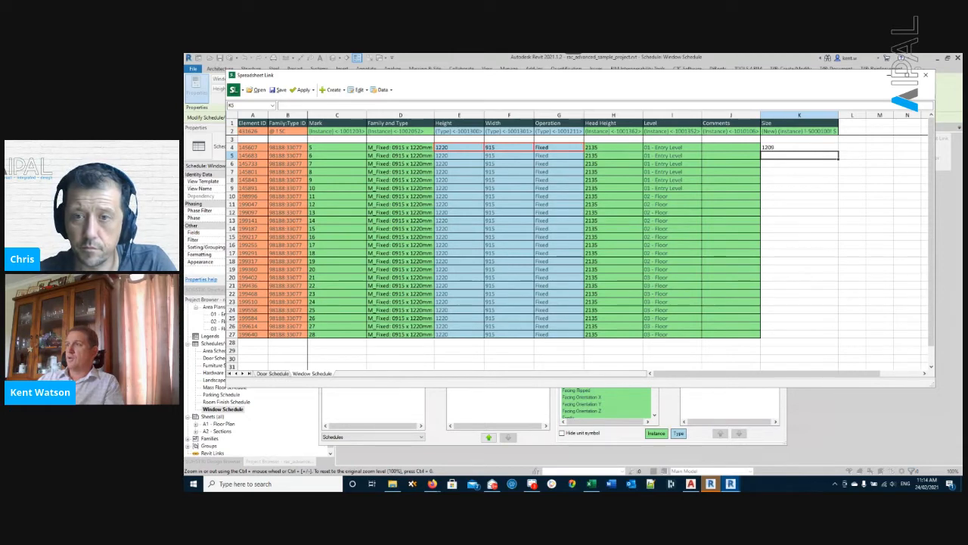
Review the Size formula in K4 and fill it down the Size column to row 27.
{"action": "left_click", "coordinate": [799, 147]}
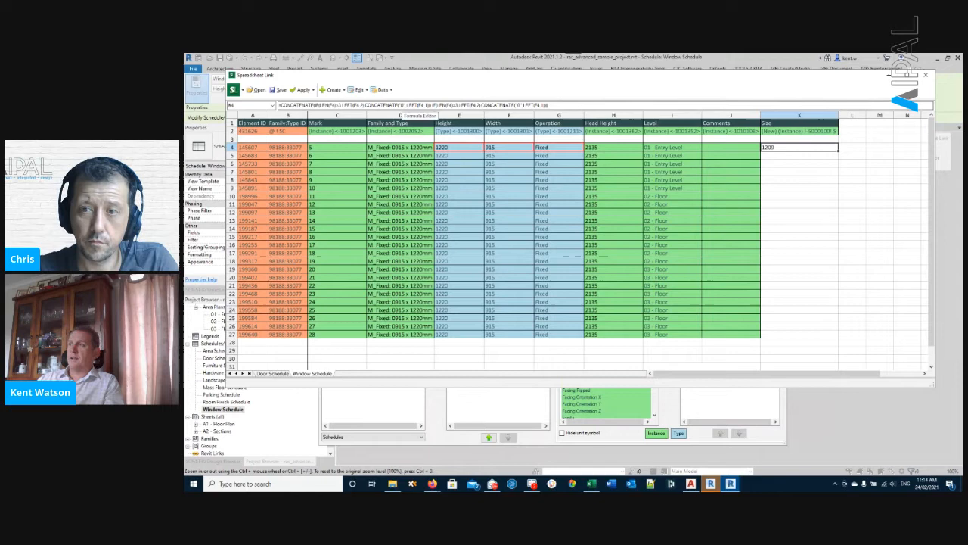
{"action": "left_click", "coordinate": [401, 105]}
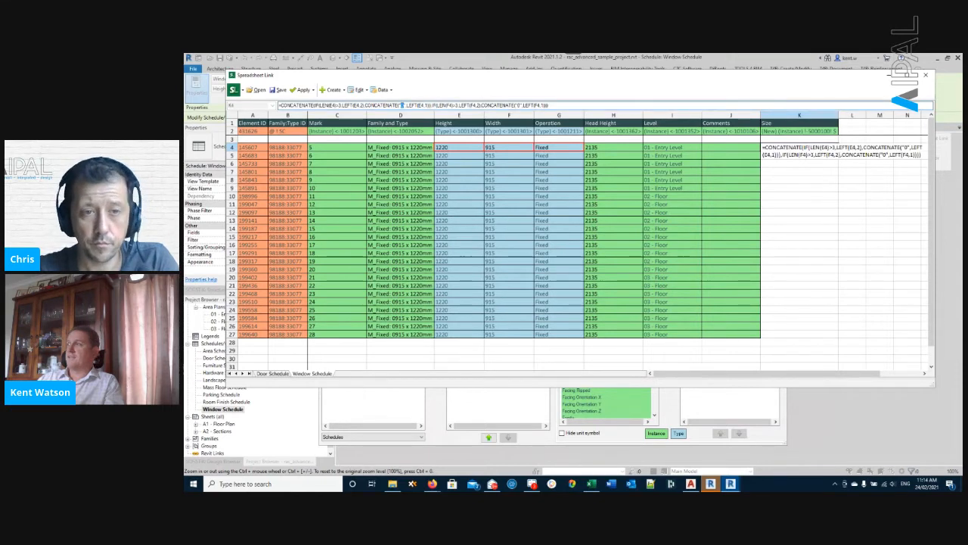
{"action": "key", "text": "Return"}
{"action": "left_click", "coordinate": [800, 147]}
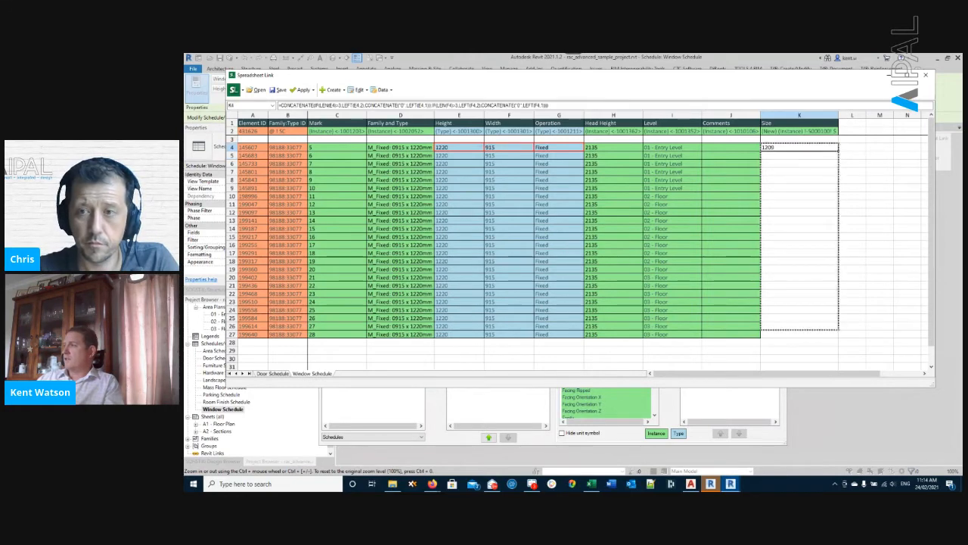
{"action": "key", "text": "ctrl+c"}
{"action": "left_click_drag", "start_coordinate": [800, 148], "coordinate": [799, 334]}
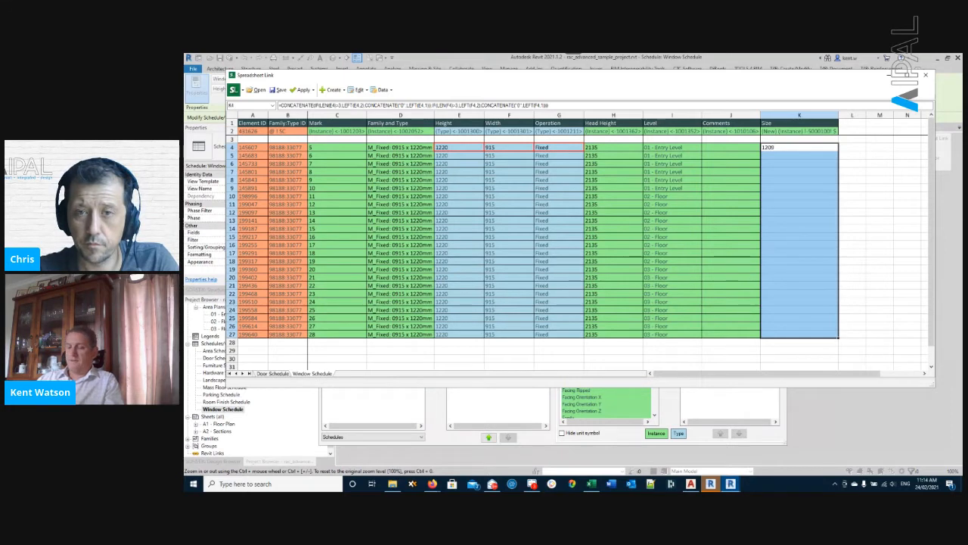
{"action": "key", "text": "ctrl+d"}
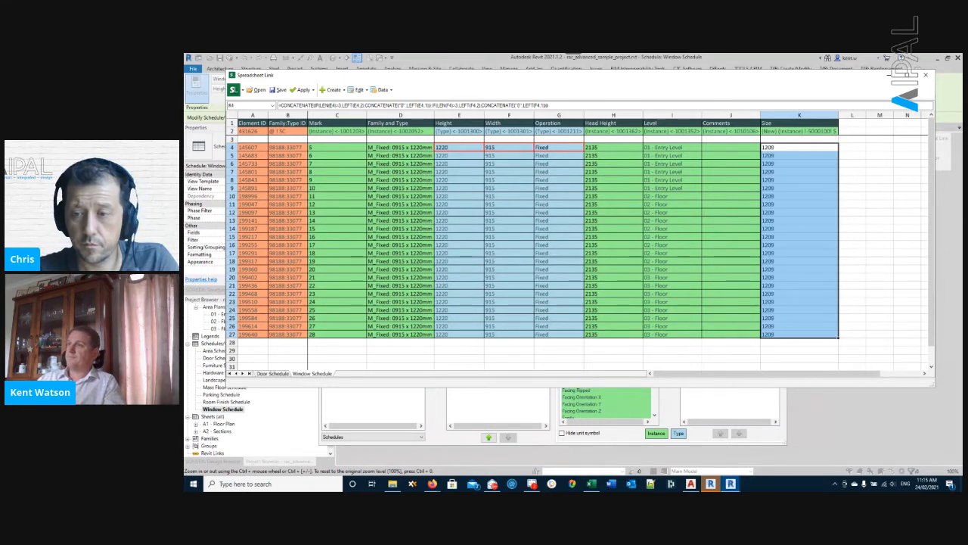
Set the first two window Marks to W01 and W02 and extend the series down to W24.
{"action": "left_click", "coordinate": [336, 147]}
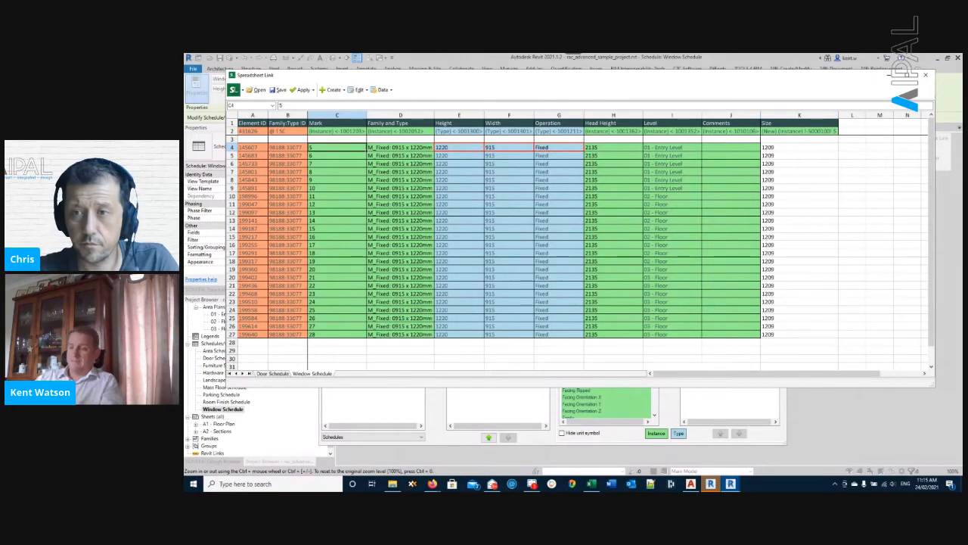
{"action": "type", "text": "W01"}
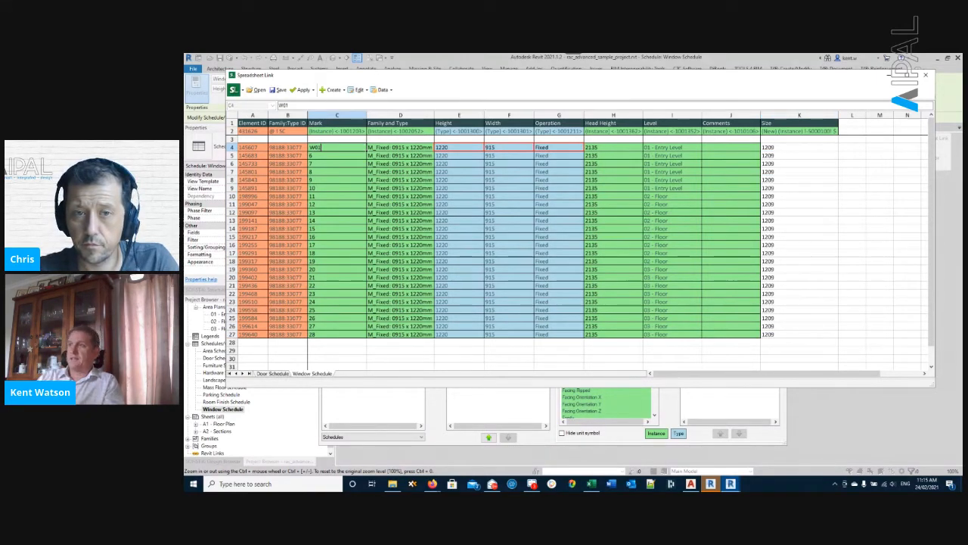
{"action": "key", "text": "Return"}
{"action": "type", "text": "W02"}
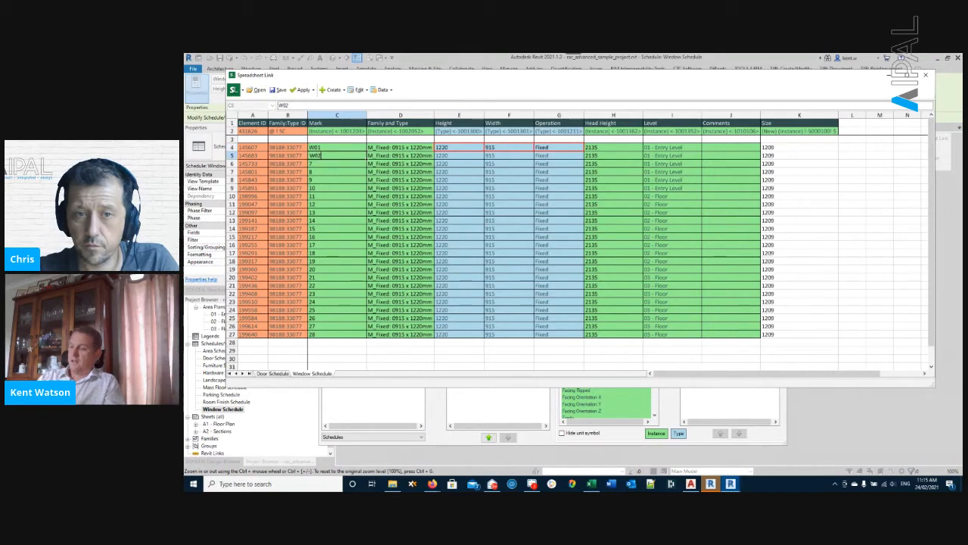
{"action": "key", "text": "Return"}
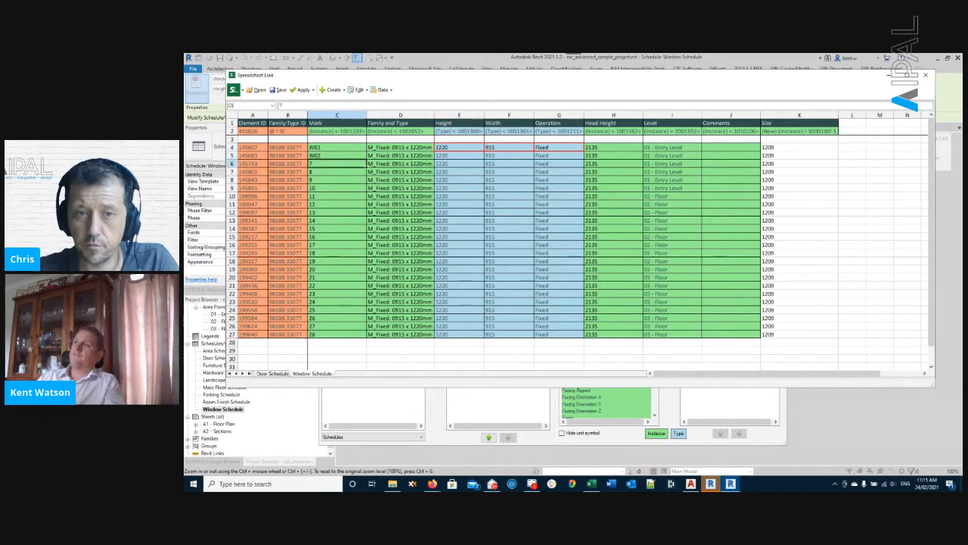
{"action": "left_click_drag", "start_coordinate": [338, 148], "coordinate": [338, 156]}
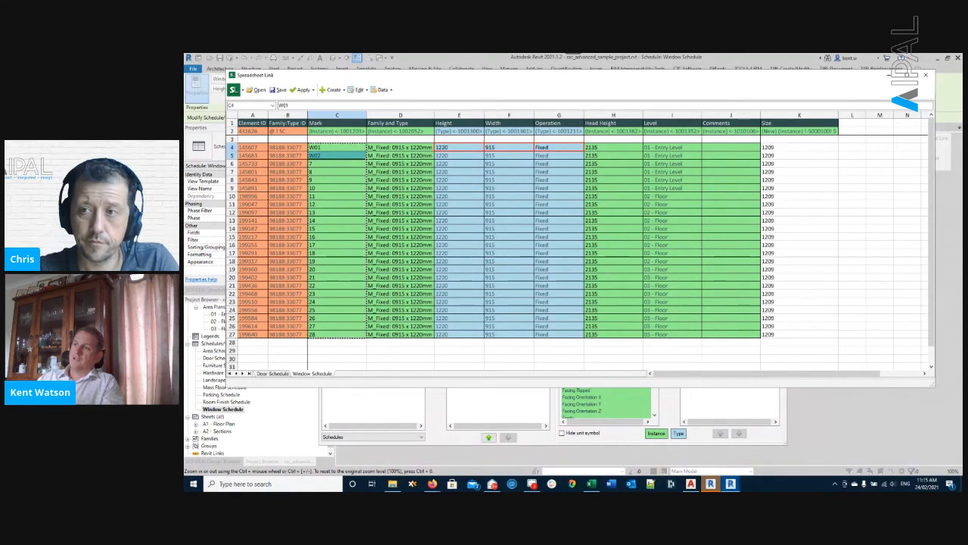
{"action": "double_click", "coordinate": [366, 159]}
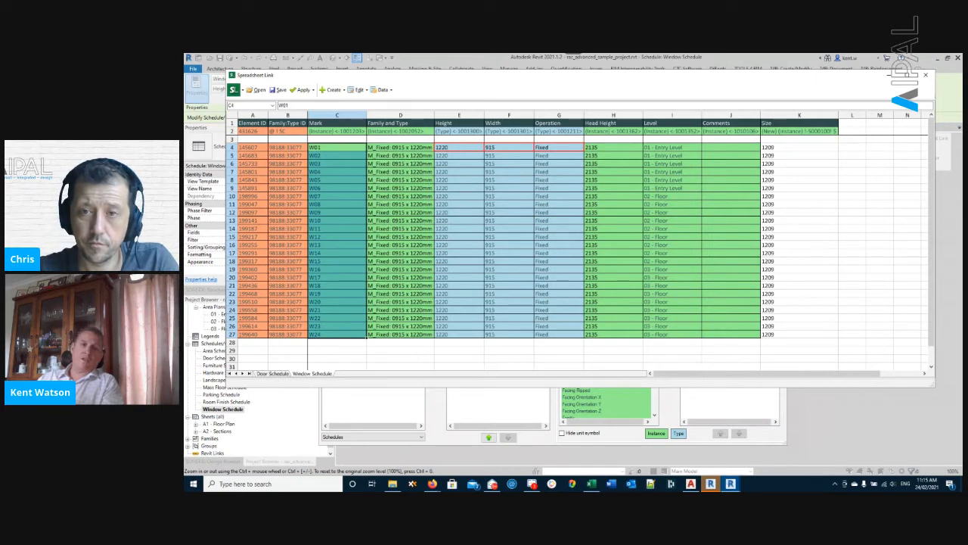
Apply the active Window Schedule worksheet's values to the Revit project and dismiss the import result.
{"action": "left_click", "coordinate": [310, 89]}
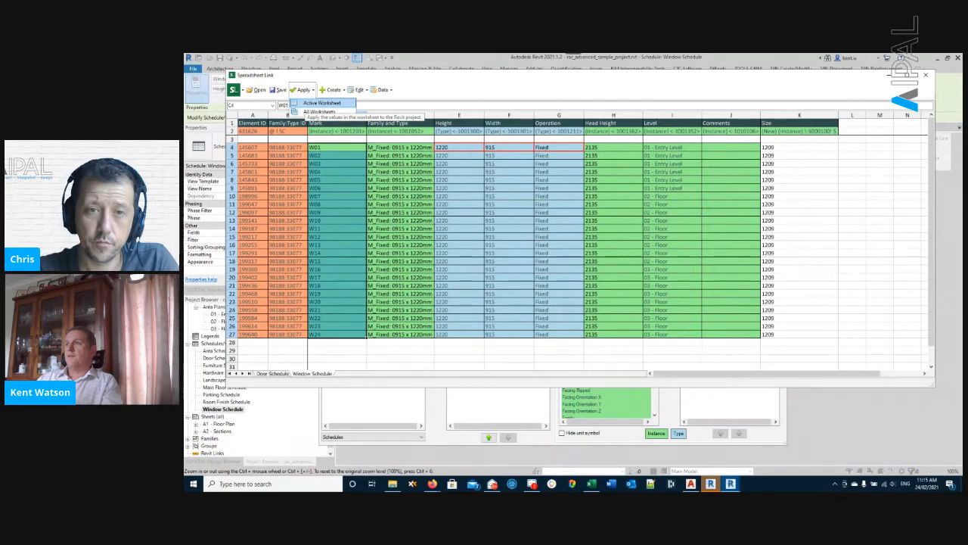
{"action": "left_click", "coordinate": [321, 102]}
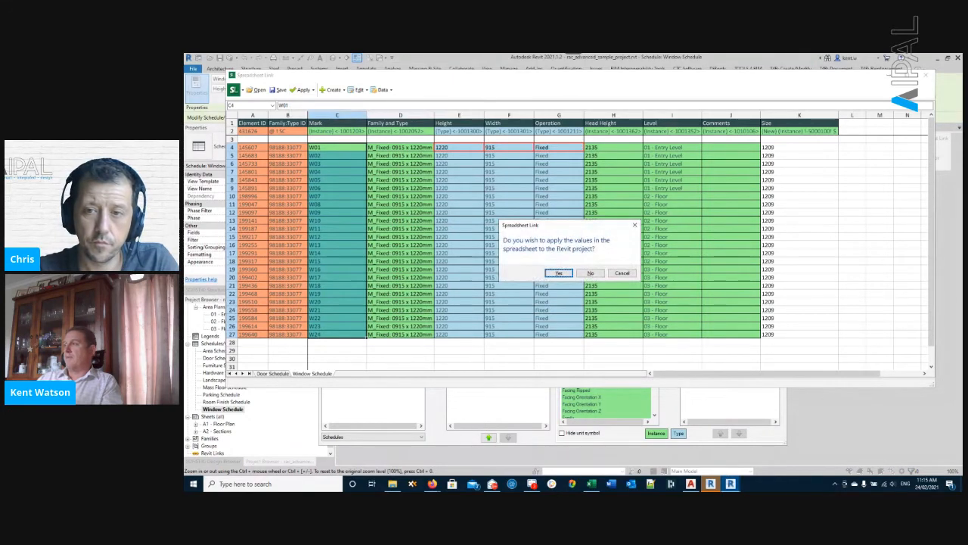
{"action": "left_click", "coordinate": [559, 273]}
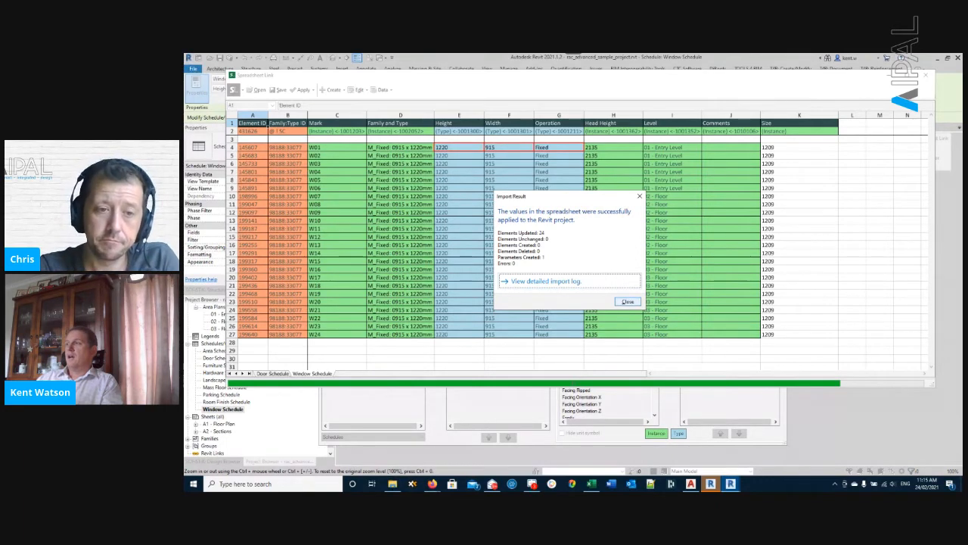
{"action": "left_click", "coordinate": [628, 301]}
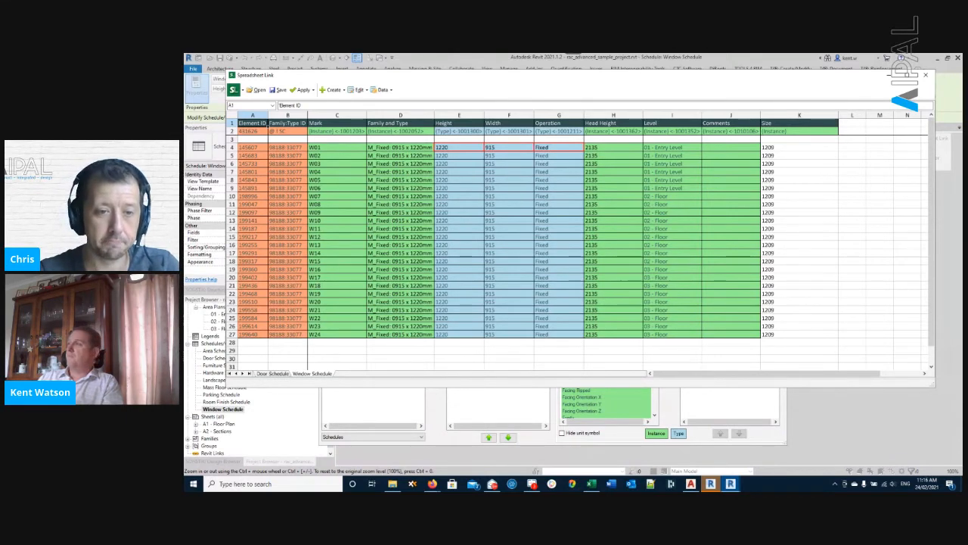
Inspect the Size formula of window W01 in the Window Schedule worksheet.
{"action": "left_click", "coordinate": [799, 148]}
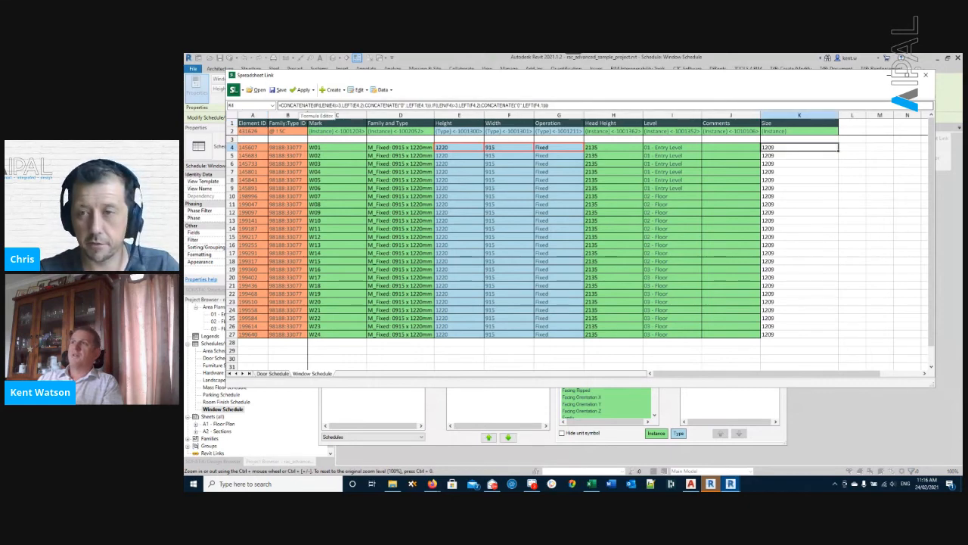
{"action": "left_click", "coordinate": [316, 106]}
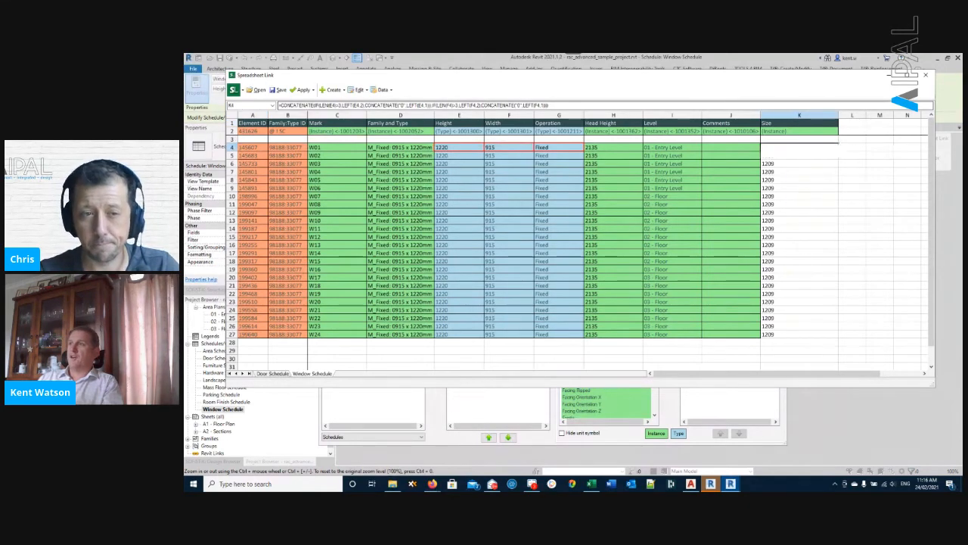
{"action": "left_click", "coordinate": [333, 115]}
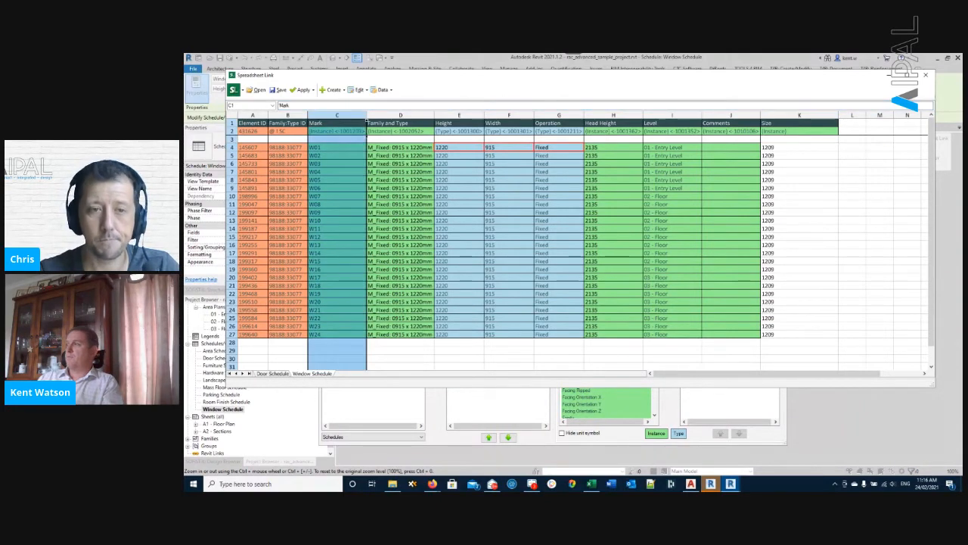
{"action": "left_click", "coordinate": [799, 147]}
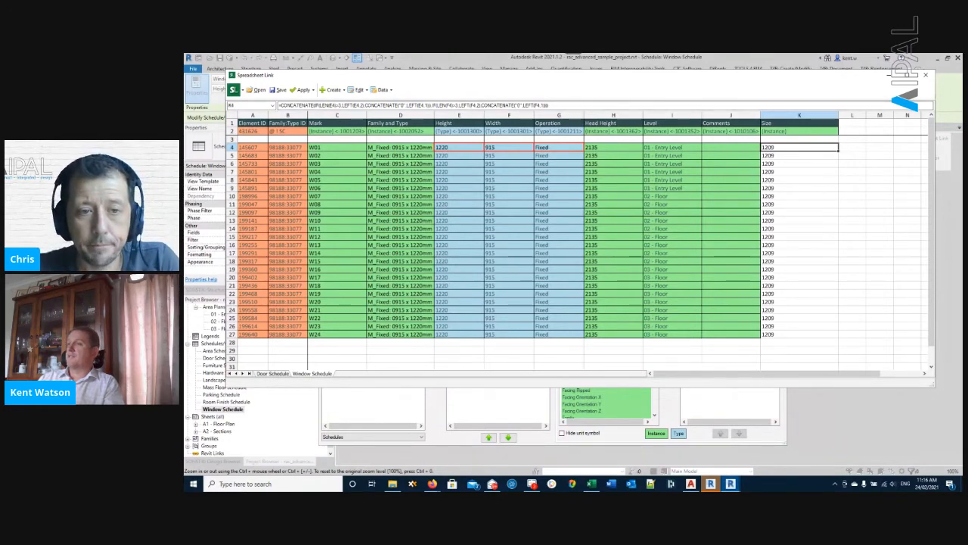
Close Spreadsheet Link and cancel saving its settings file.
{"action": "left_click", "coordinate": [540, 438]}
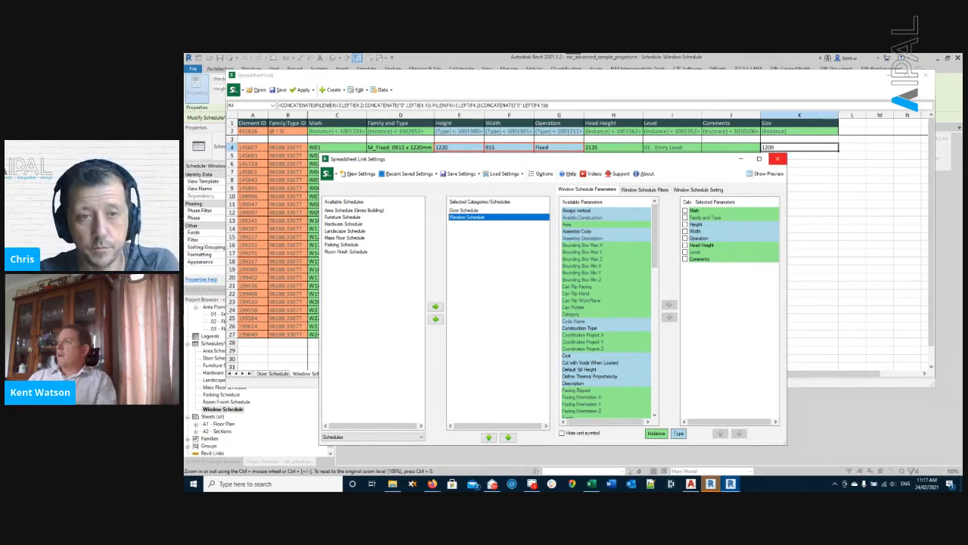
{"action": "left_click", "coordinate": [777, 159]}
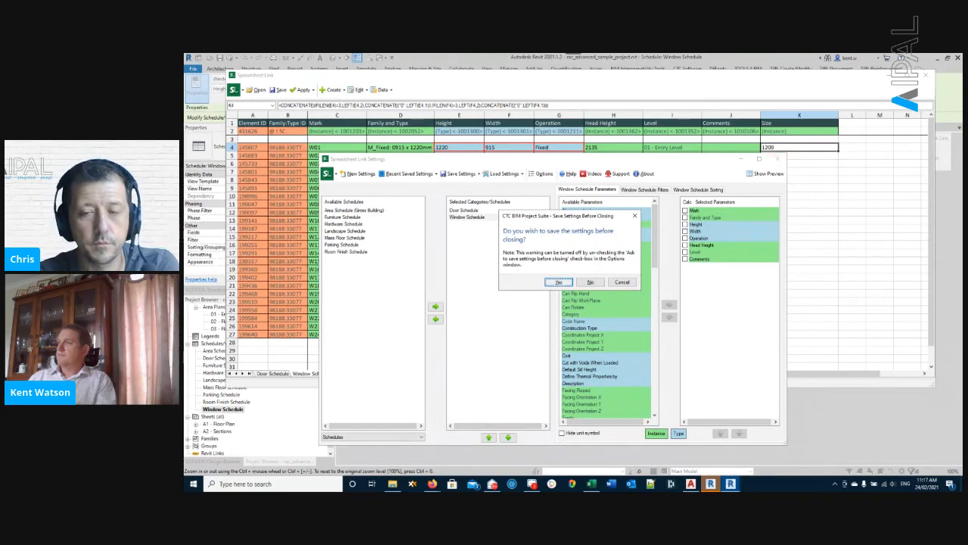
{"action": "key", "text": "Return"}
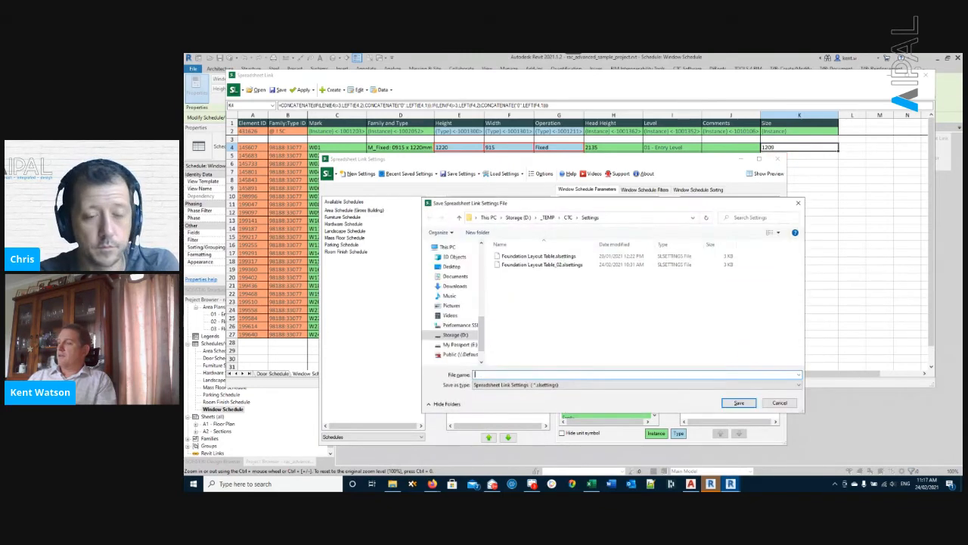
{"action": "left_click", "coordinate": [779, 404]}
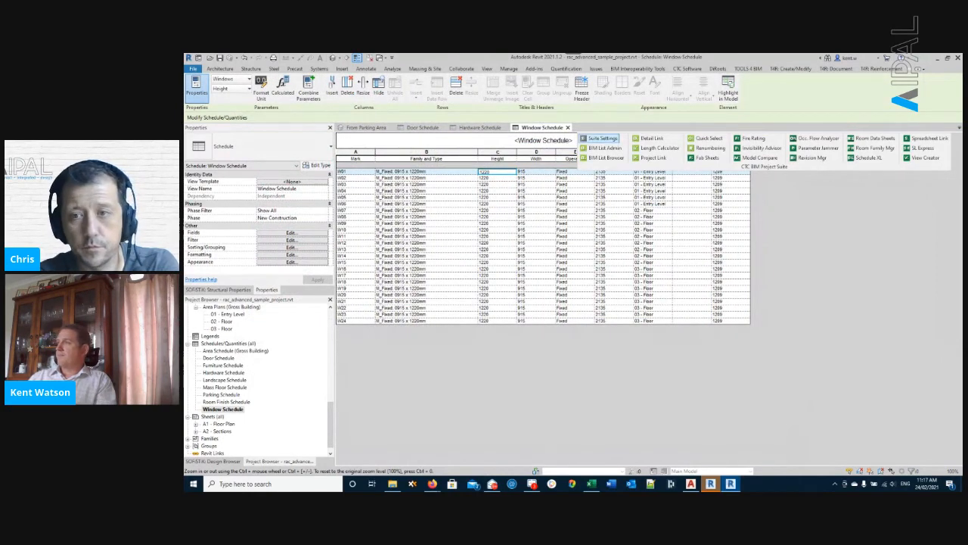
Move the CTC BIM Project Suite palette clear of the window schedule, check the Size value of W02, and return the palette above.
{"action": "left_click_drag", "start_coordinate": [575, 151], "coordinate": [530, 366]}
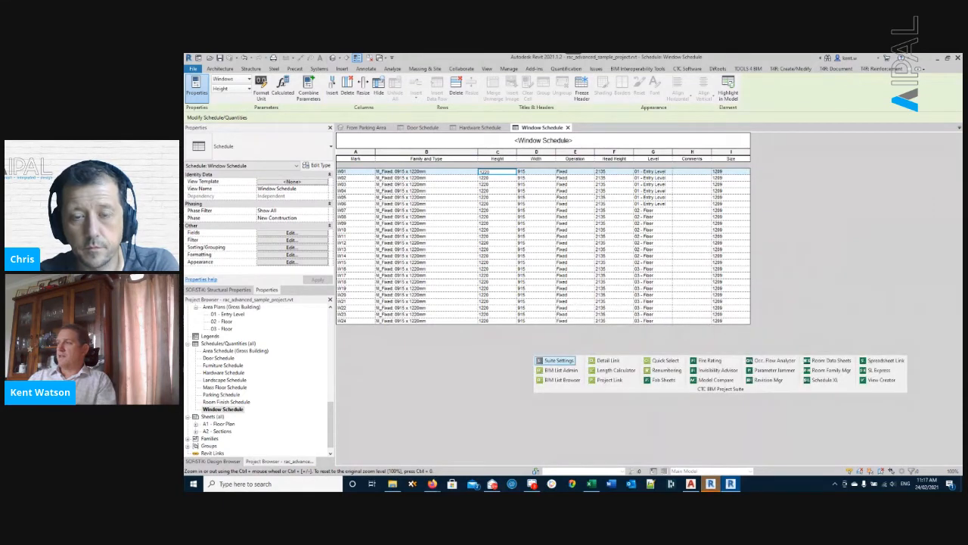
{"action": "left_click", "coordinate": [729, 178]}
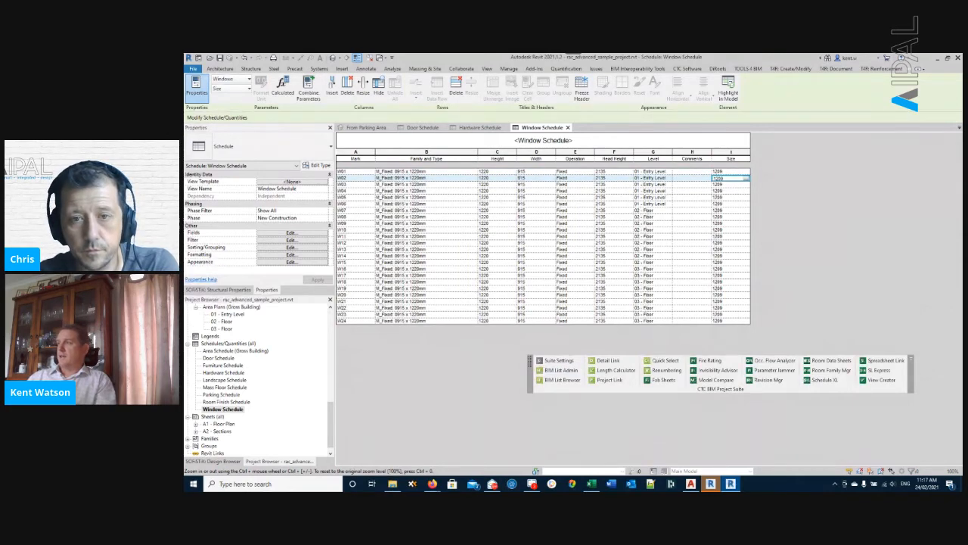
{"action": "left_click_drag", "start_coordinate": [529, 364], "coordinate": [580, 146]}
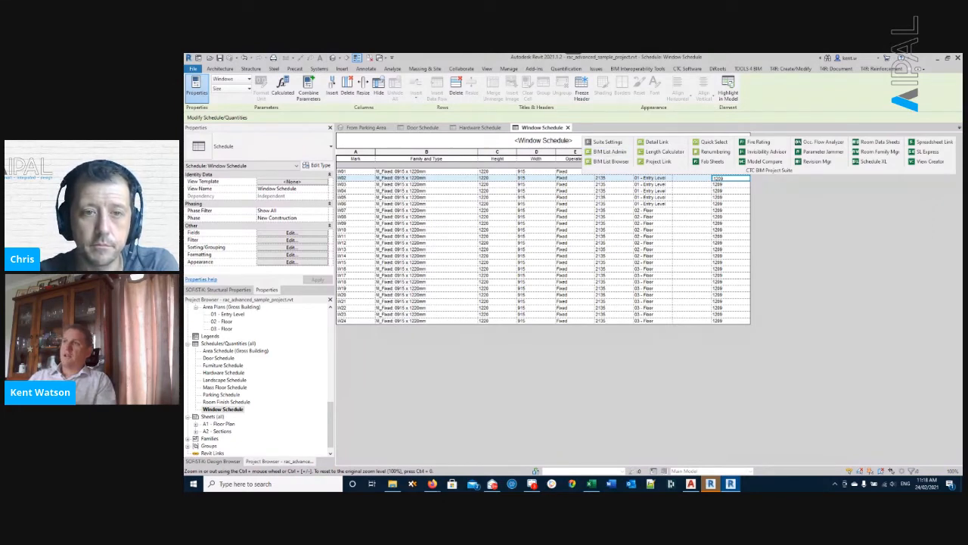
Close the architectural project without saving and open the recent model rst_advanced_sample_project.
{"action": "left_click", "coordinate": [192, 68]}
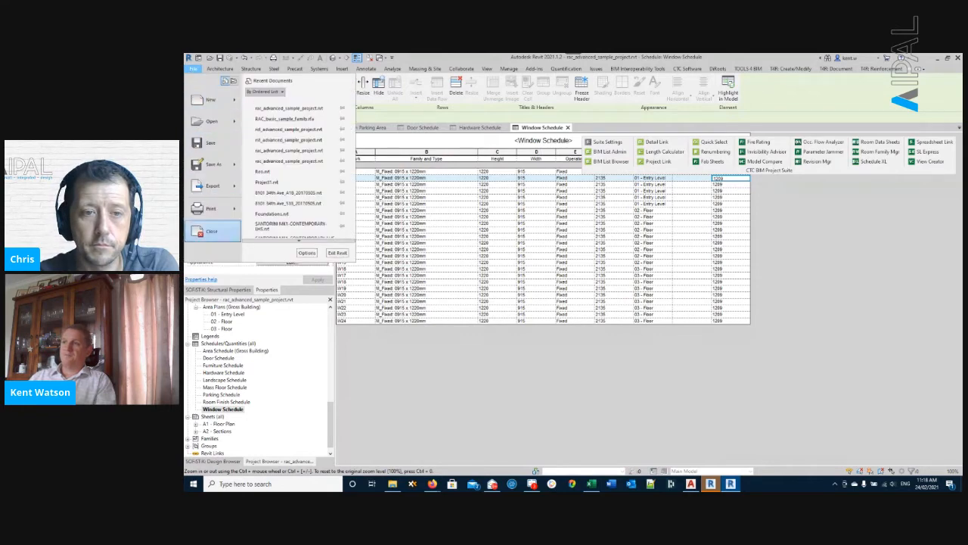
{"action": "left_click", "coordinate": [212, 231]}
{"action": "left_click", "coordinate": [591, 273]}
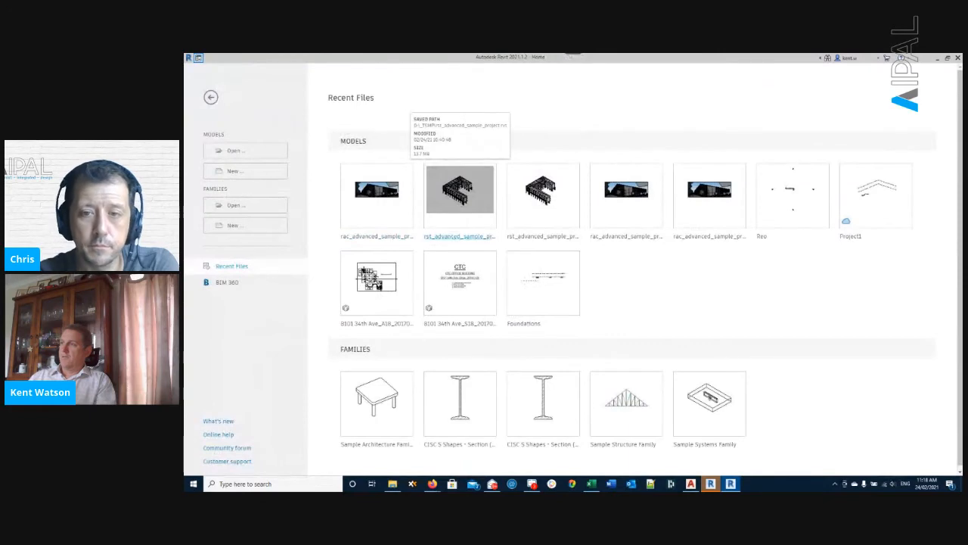
{"action": "left_click", "coordinate": [459, 189]}
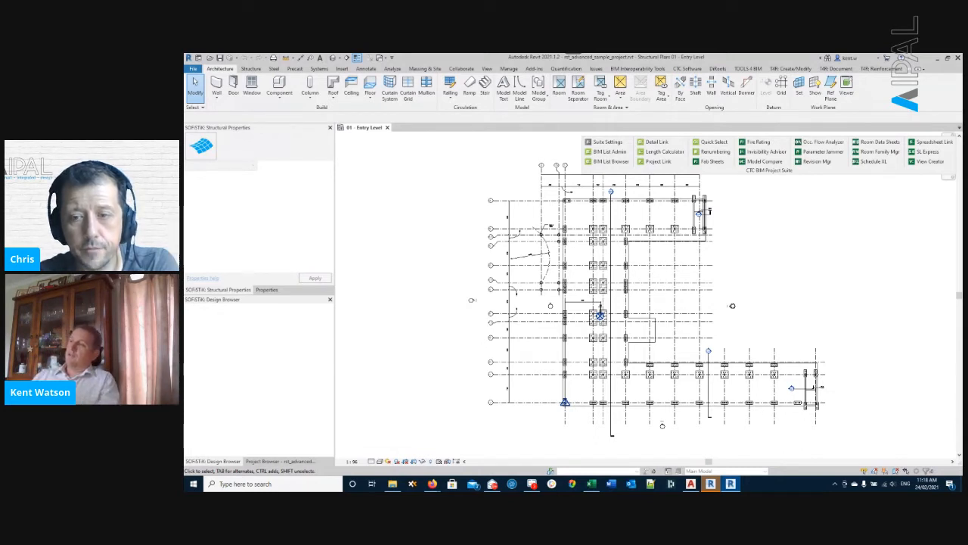
{"action": "scroll", "coordinate": [604, 324], "scroll_direction": "up", "scroll_amount": 4}
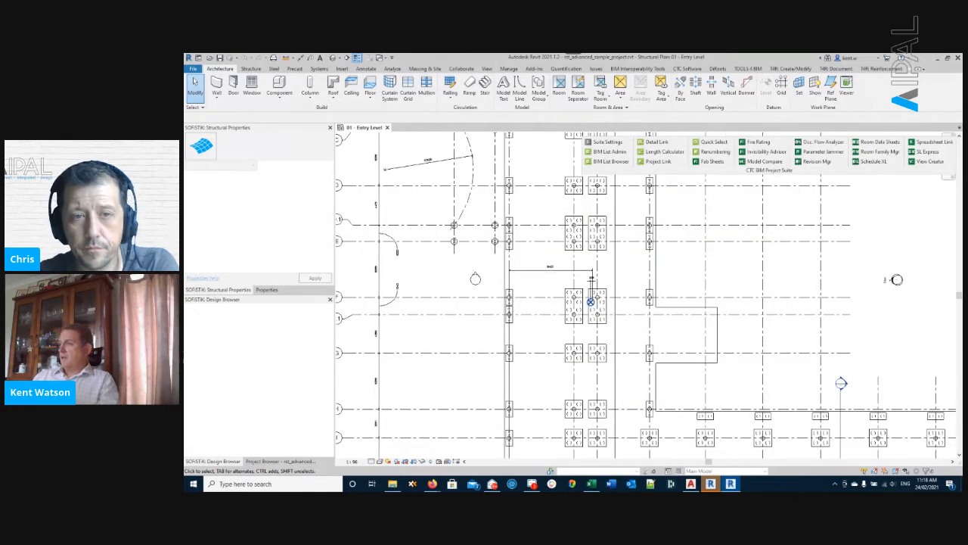
Switch to Excel and open the recent workbook Foundation setout.xlsx.
{"action": "scroll", "coordinate": [573, 310], "scroll_direction": "down", "scroll_amount": 5}
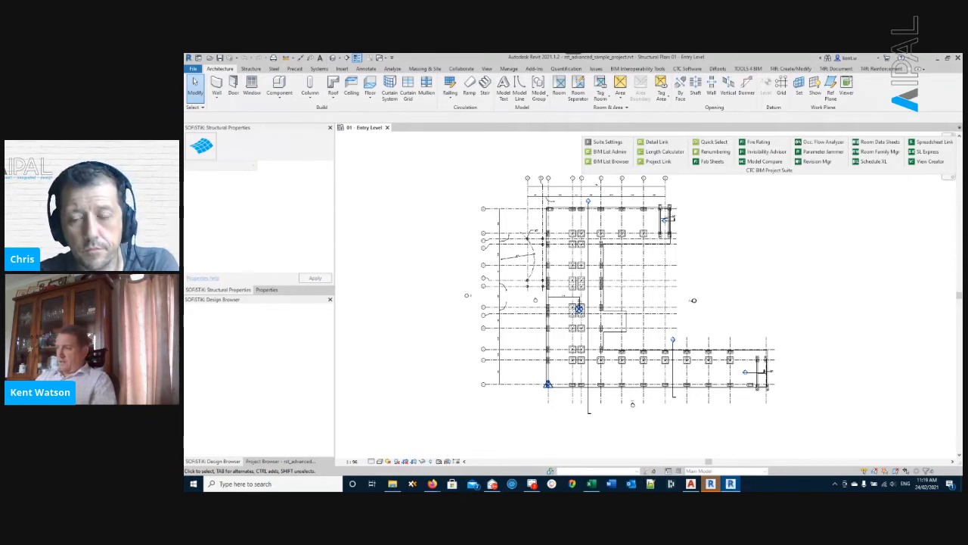
{"action": "left_click", "coordinate": [591, 483]}
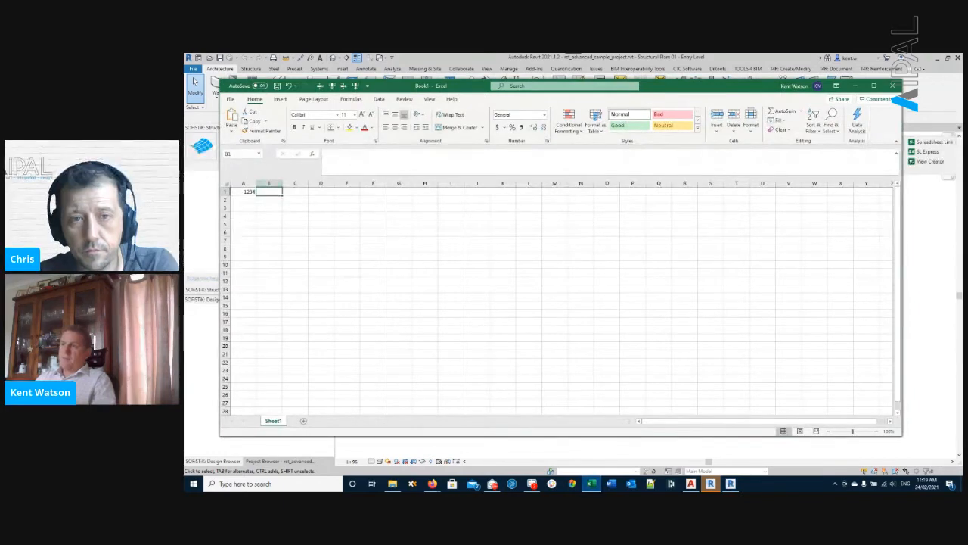
{"action": "double_click", "coordinate": [269, 191]}
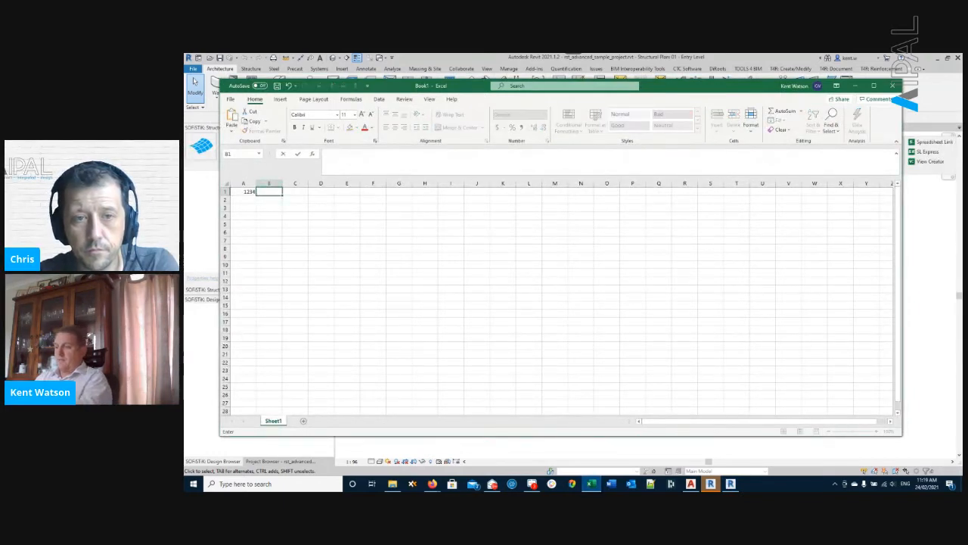
{"action": "key", "text": "Escape"}
{"action": "left_click", "coordinate": [244, 191]}
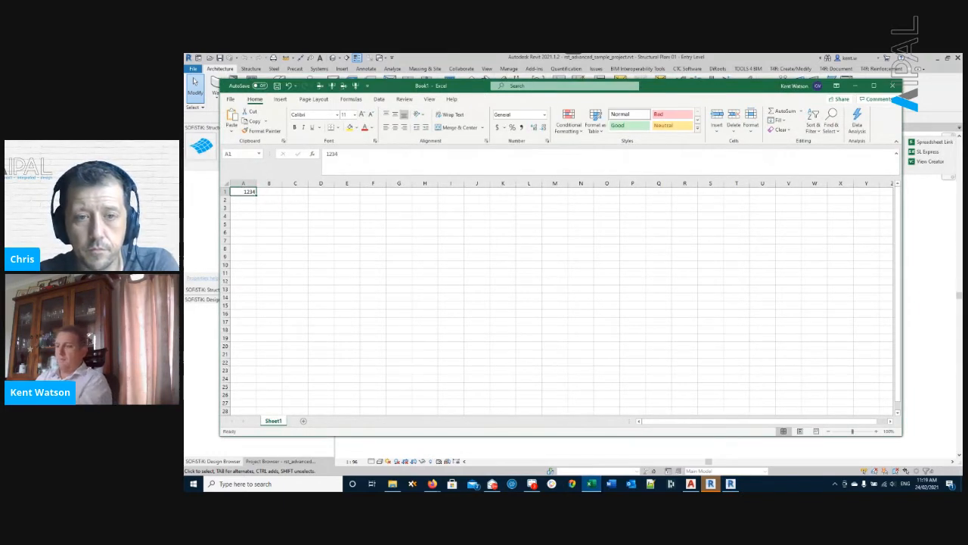
{"action": "left_click", "coordinate": [230, 99]}
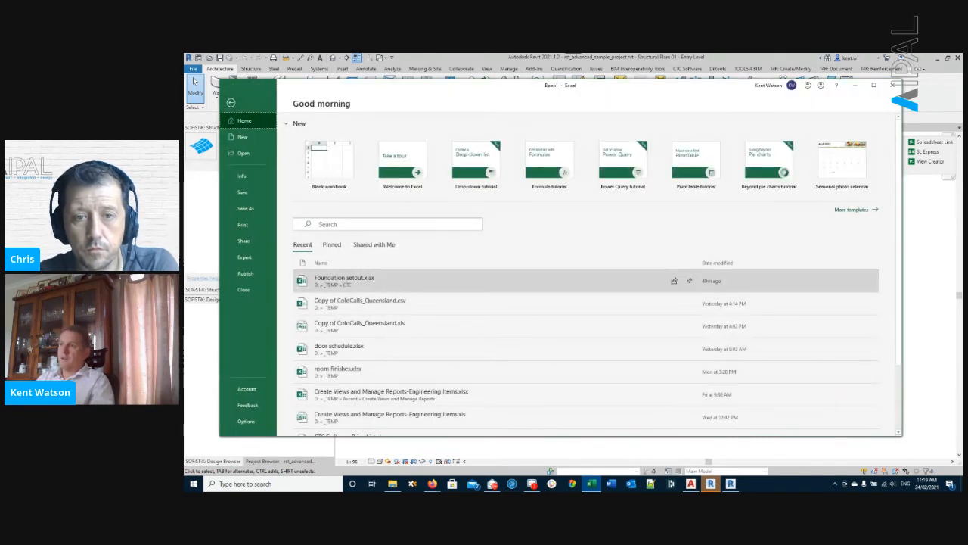
{"action": "left_click", "coordinate": [355, 282]}
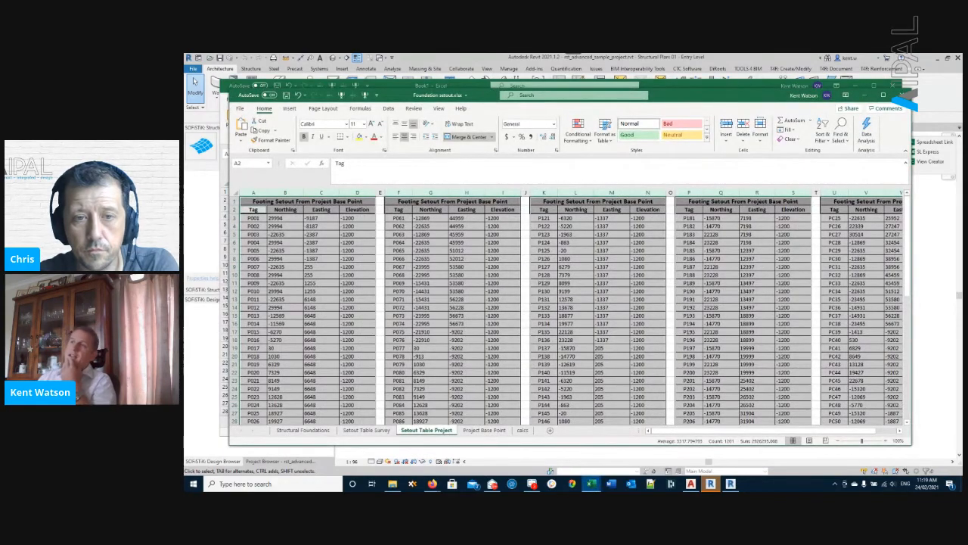
Look through the Structural Foundations, Setout Table Survey, Setout Table Project and Project Base Point worksheets.
{"action": "left_click", "coordinate": [303, 429]}
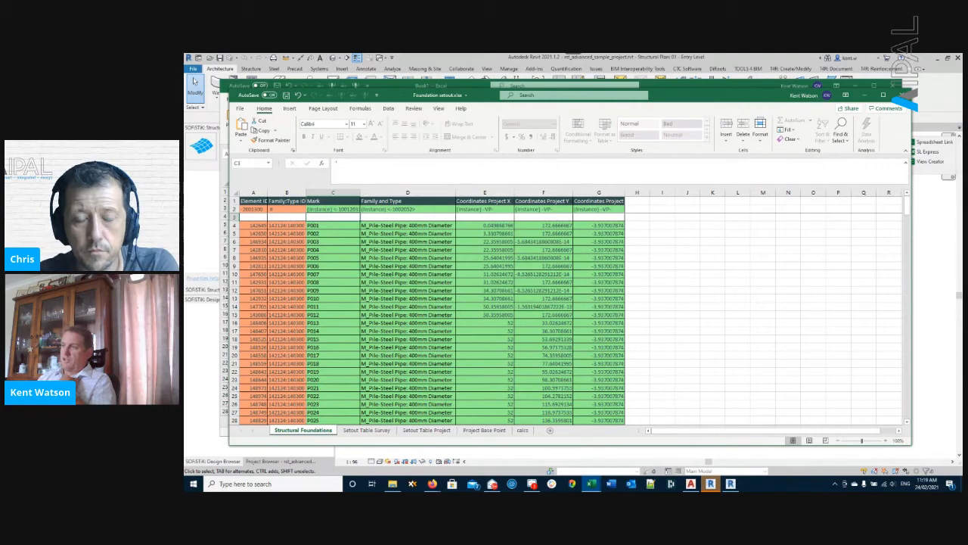
{"action": "left_click", "coordinate": [366, 430]}
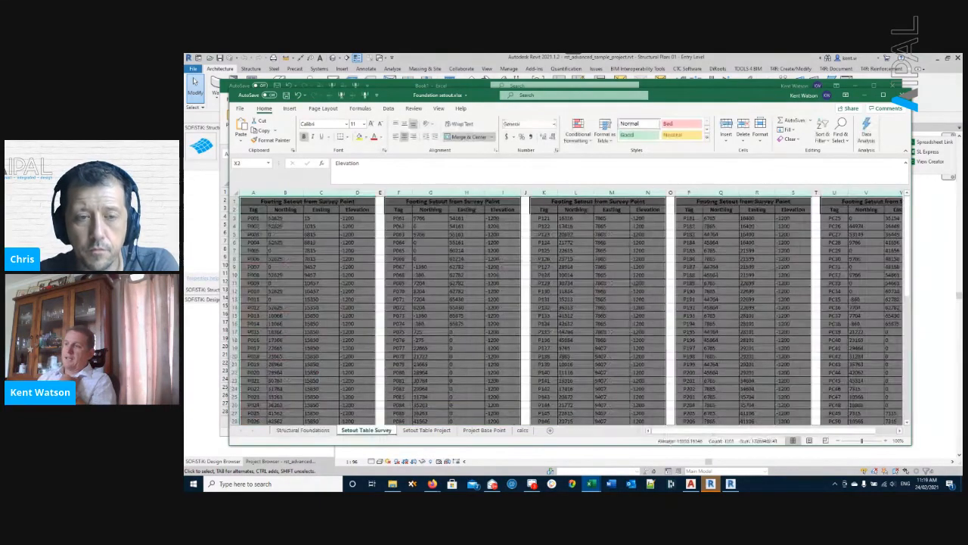
{"action": "left_click", "coordinate": [427, 430]}
{"action": "left_click", "coordinate": [484, 430]}
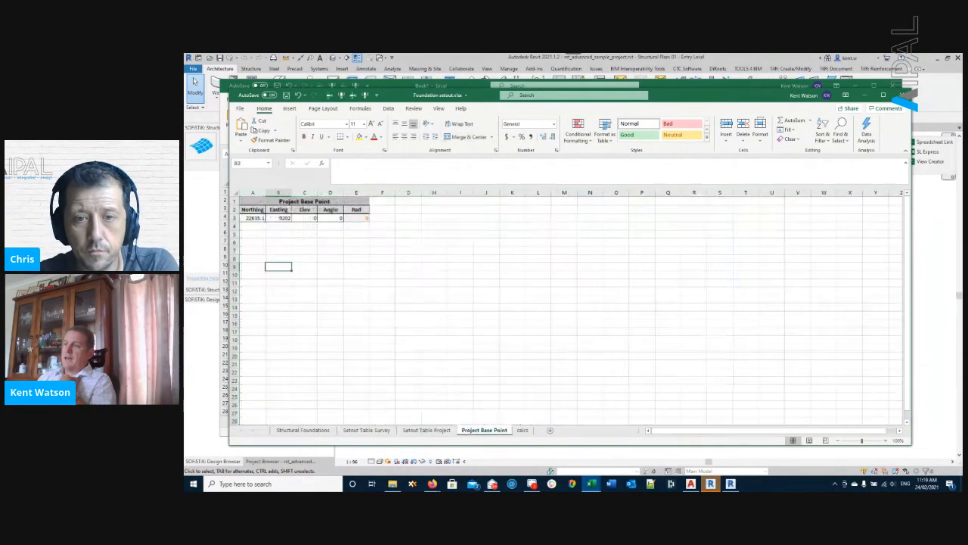
Trace the formula of the first tag in the Setout Table Survey worksheet to its Mark cell in Structural Foundations.
{"action": "left_click", "coordinate": [366, 430]}
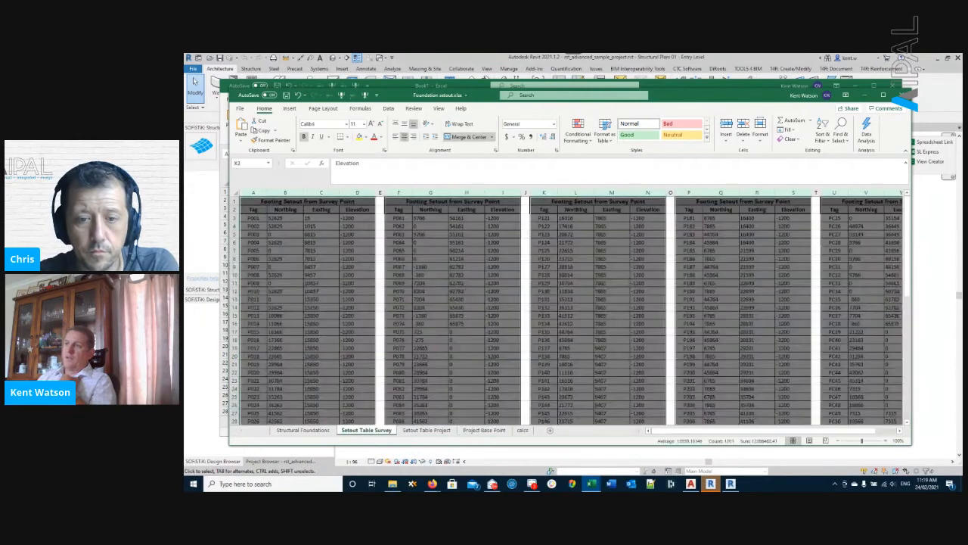
{"action": "left_click", "coordinate": [253, 218]}
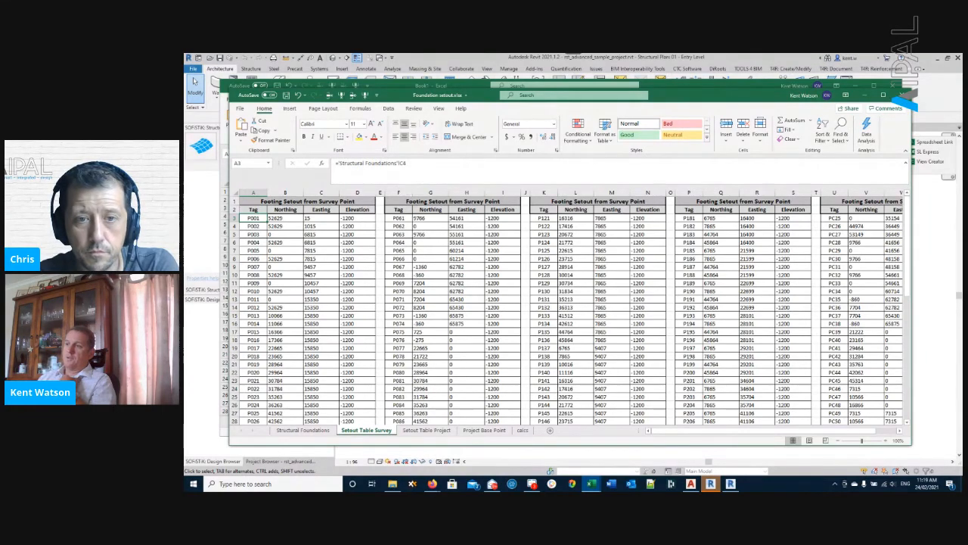
{"action": "left_click", "coordinate": [302, 430]}
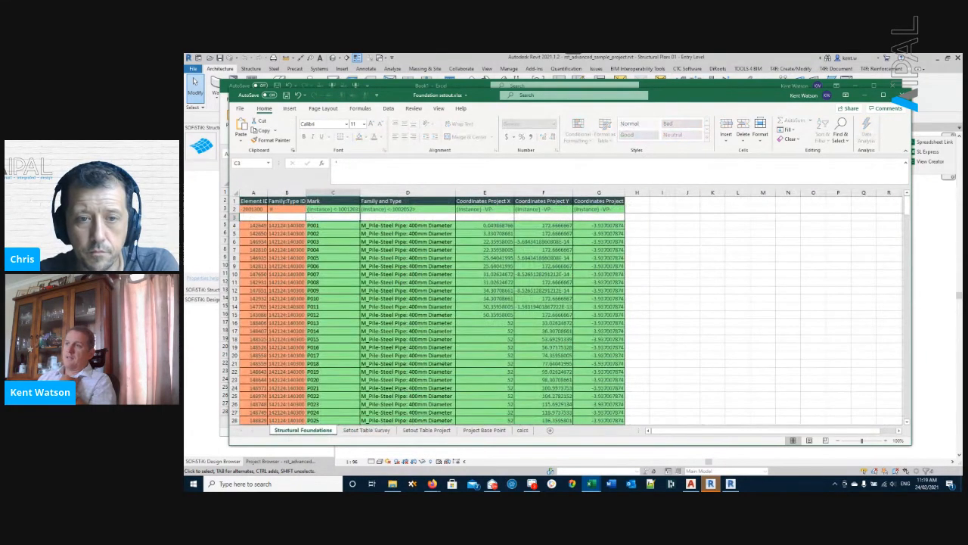
{"action": "key", "text": "Down"}
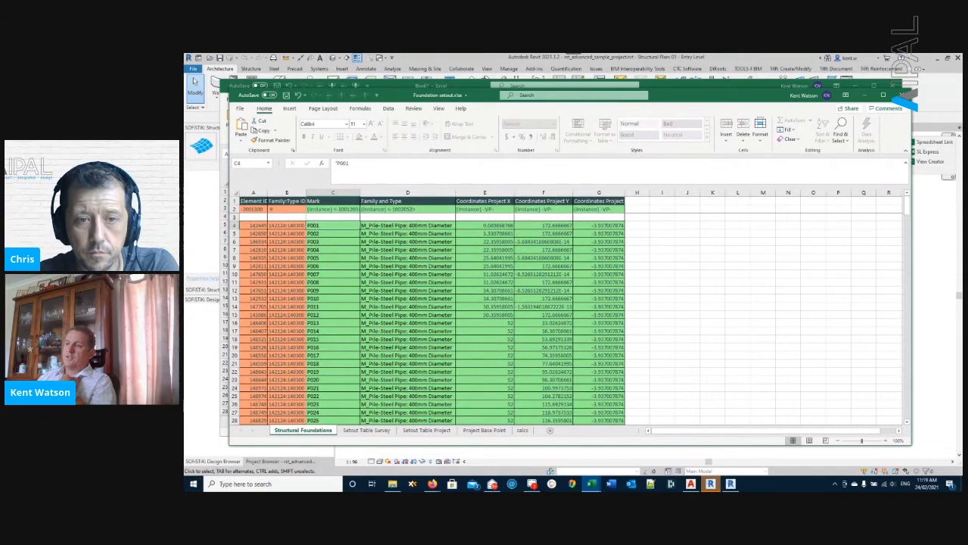
{"action": "left_click", "coordinate": [367, 429]}
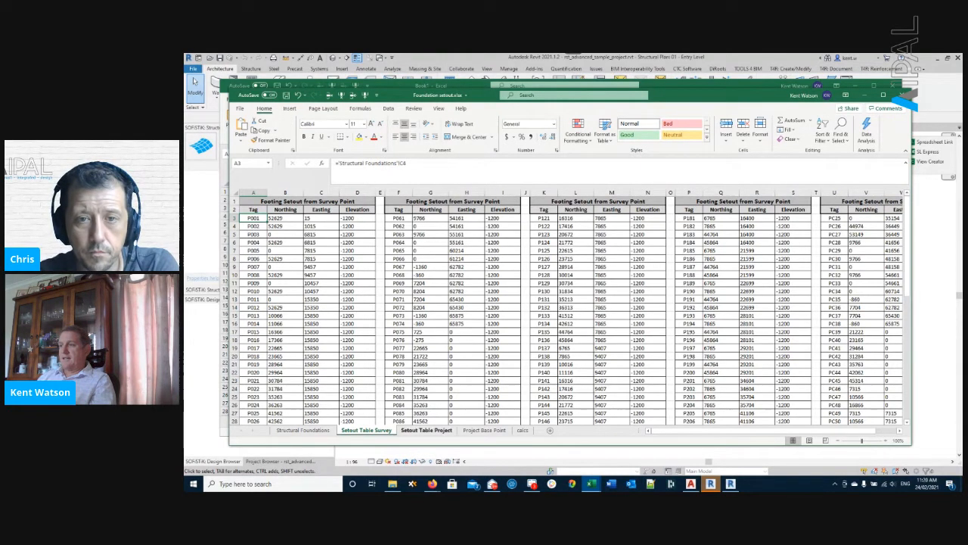
Inspect the first Northing formula in Setout Table Project, the calcs worksheet behind it, and the Northing cell in Project Base Point.
{"action": "left_click", "coordinate": [427, 429]}
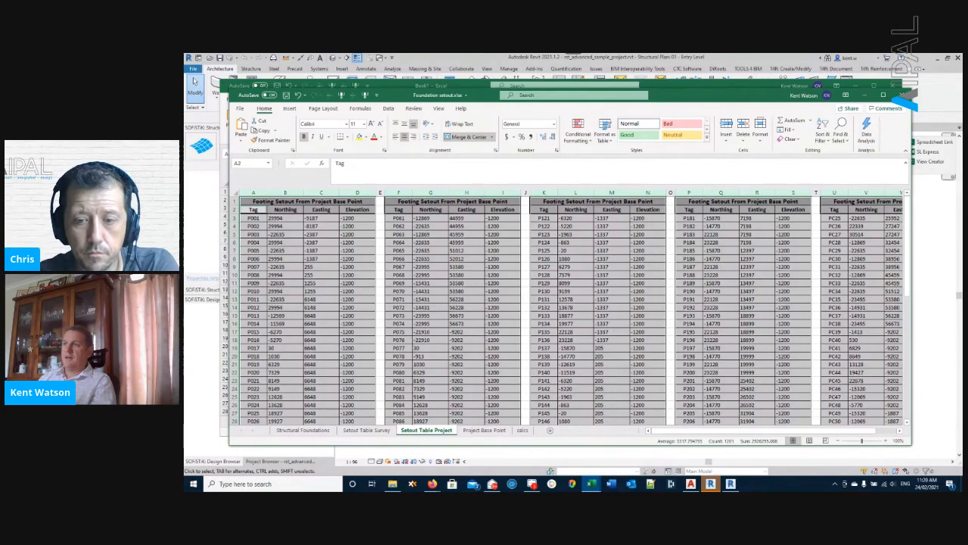
{"action": "left_click", "coordinate": [286, 218]}
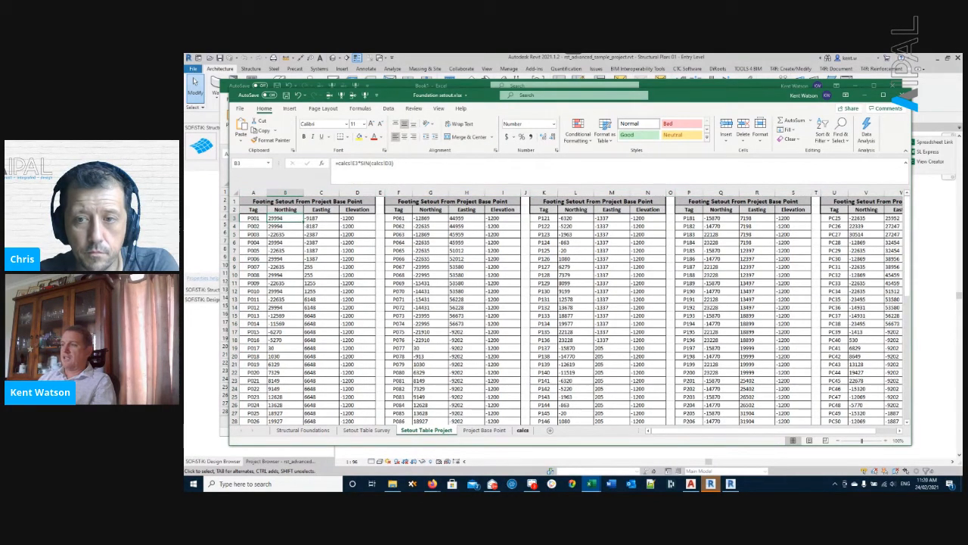
{"action": "left_click", "coordinate": [523, 430]}
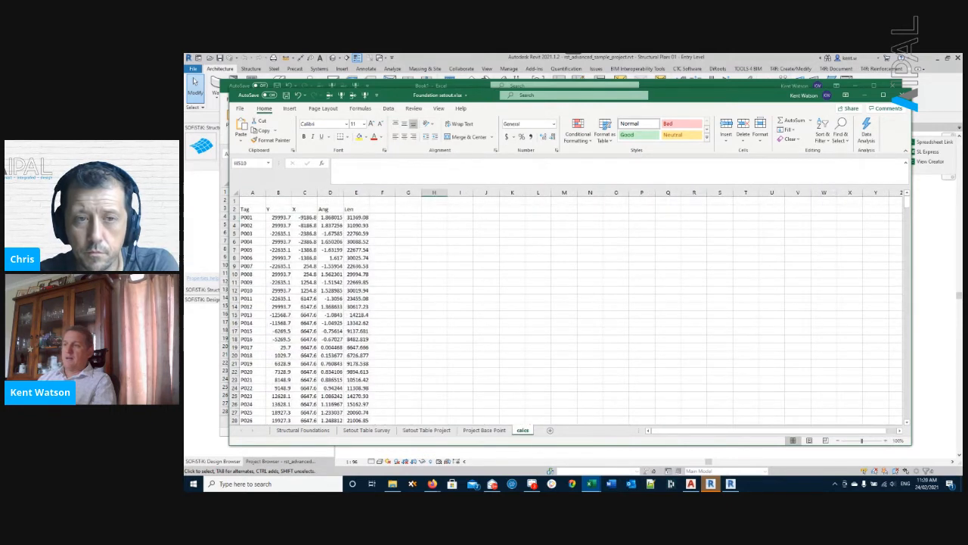
{"action": "left_click", "coordinate": [484, 429]}
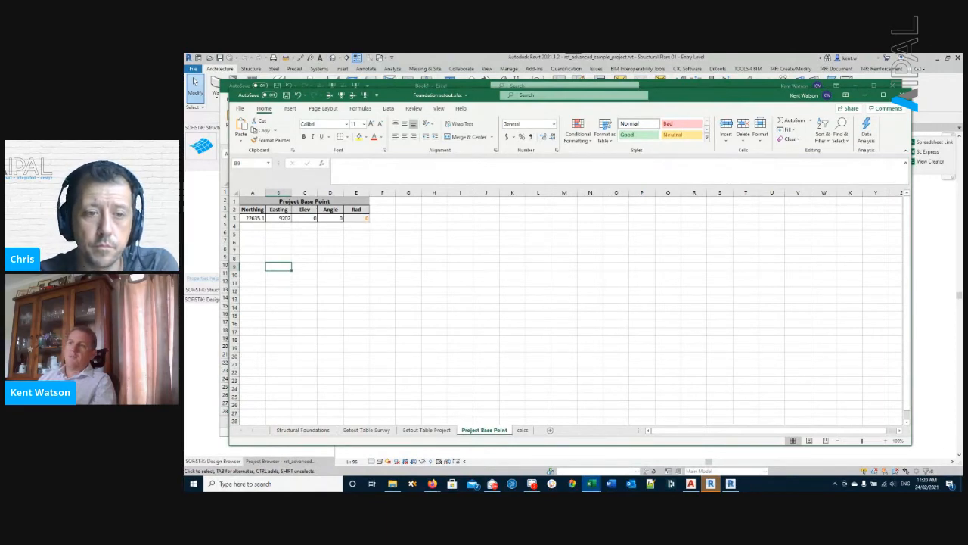
{"action": "left_click", "coordinate": [252, 218]}
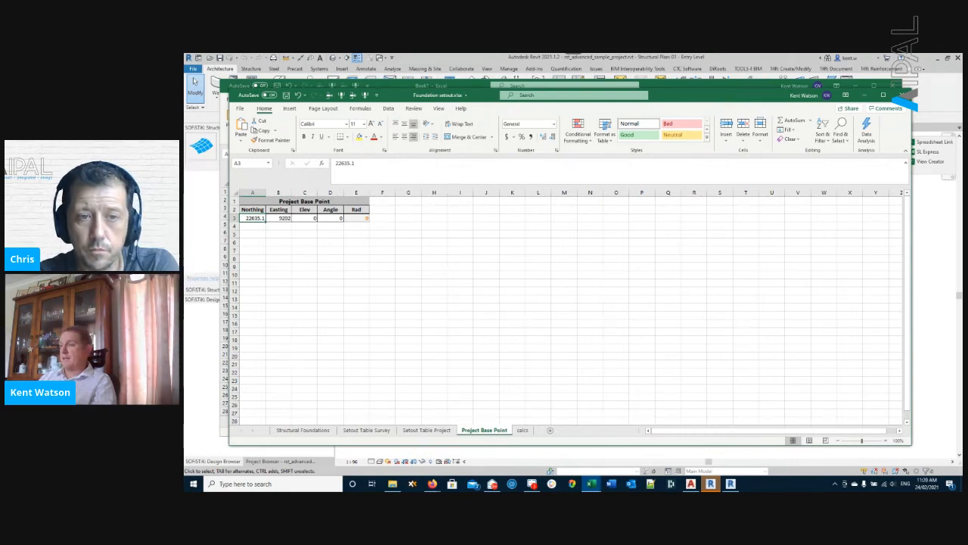
Switch to Revit and select the project base point in the Entry Level plan to read its coordinates.
{"action": "key", "text": "alt+Tab"}
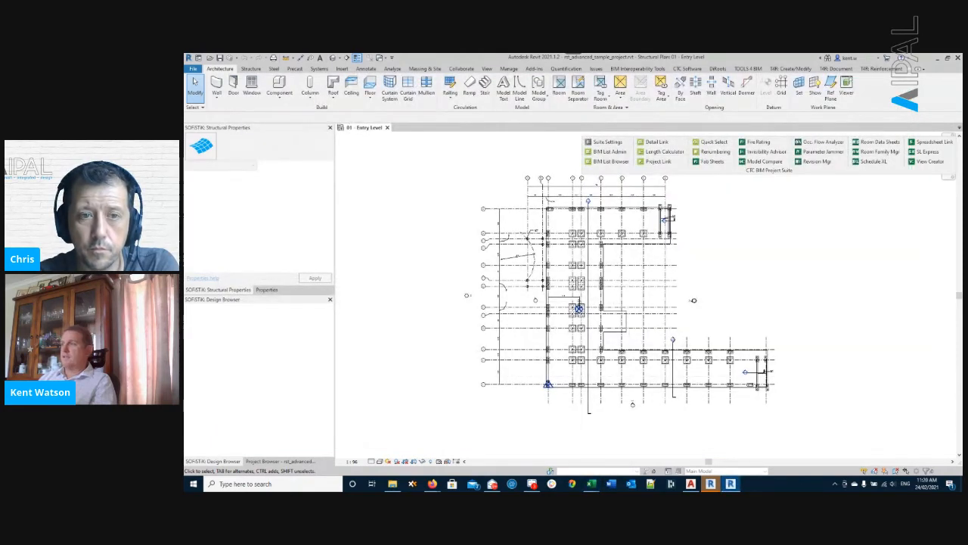
{"action": "scroll", "coordinate": [579, 309], "scroll_direction": "up", "scroll_amount": 5}
{"action": "scroll", "coordinate": [583, 292], "scroll_direction": "up", "scroll_amount": 4}
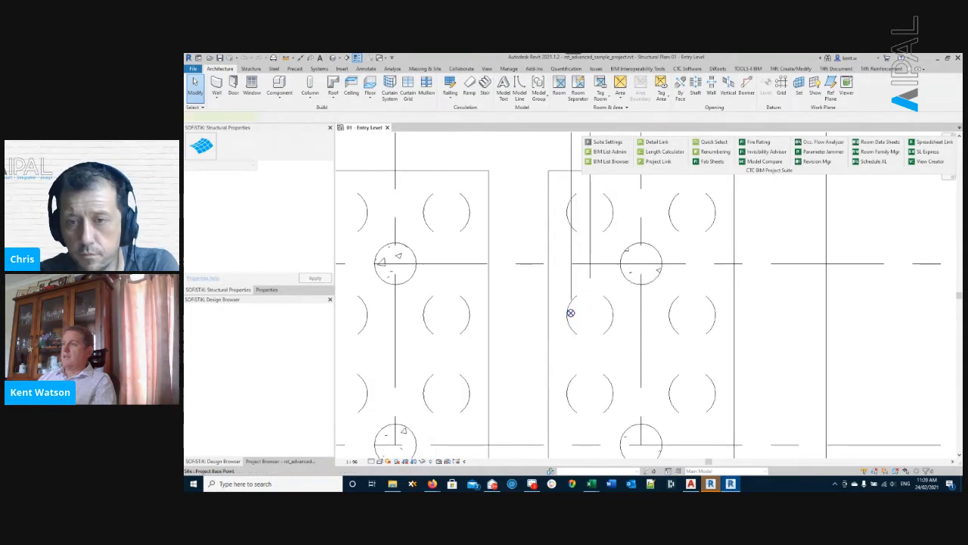
{"action": "left_click", "coordinate": [571, 312]}
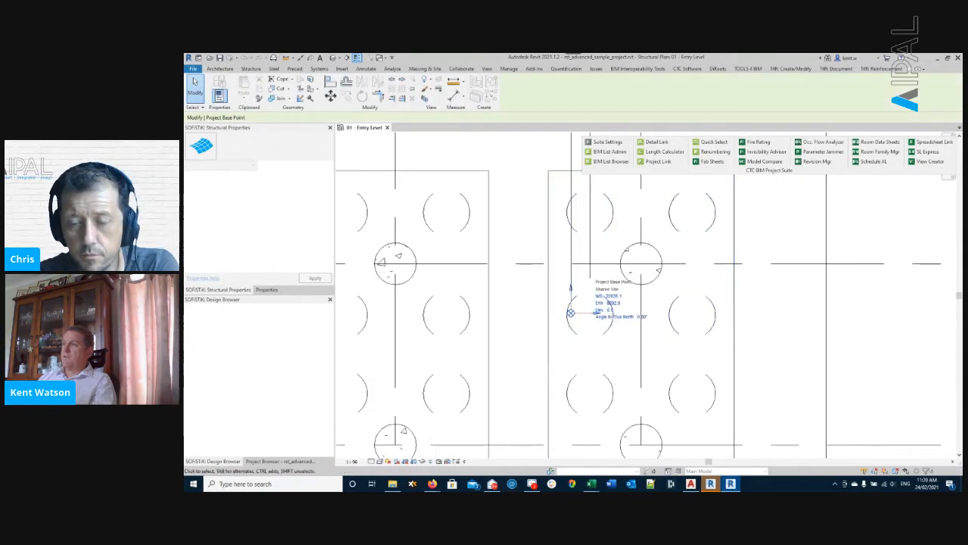
{"action": "scroll", "coordinate": [597, 302], "scroll_direction": "up", "scroll_amount": 3}
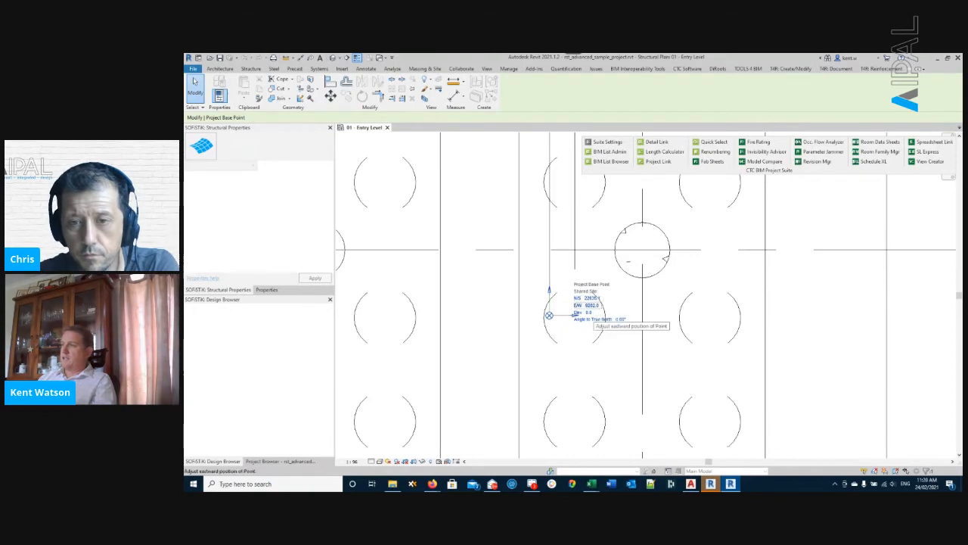
Return to Foundation setout.xlsx in Excel and set the project base point's Northing and Easting to 0.
{"action": "mouse_move", "coordinate": [592, 484]}
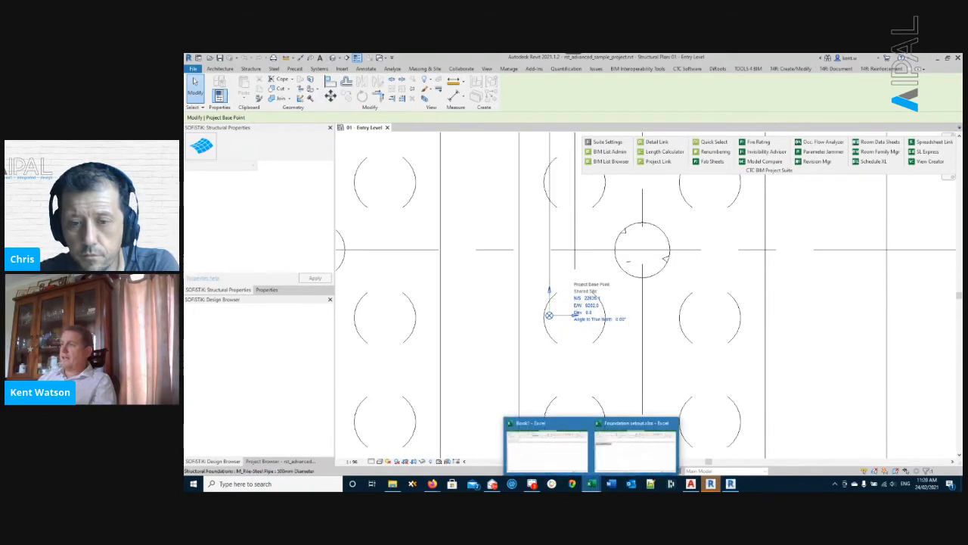
{"action": "left_click", "coordinate": [635, 442]}
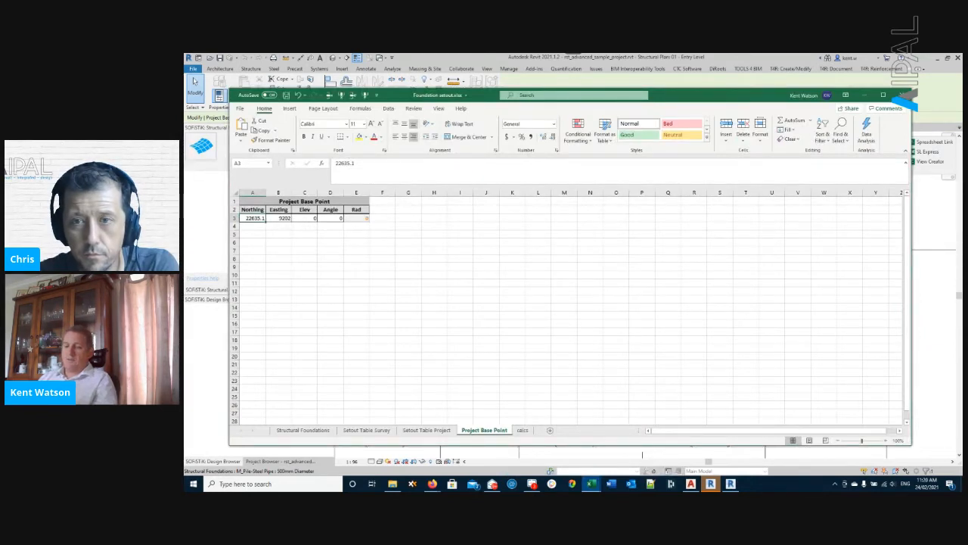
{"action": "key", "text": "ctrl+c"}
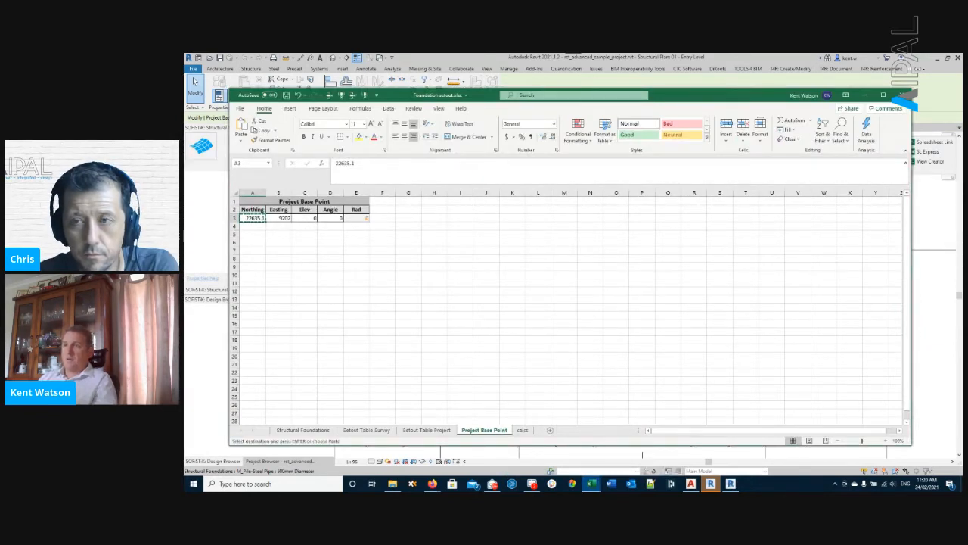
{"action": "left_click", "coordinate": [280, 218]}
{"action": "key", "text": "ctrl+c"}
{"action": "key", "text": "Escape"}
{"action": "left_click", "coordinate": [261, 219]}
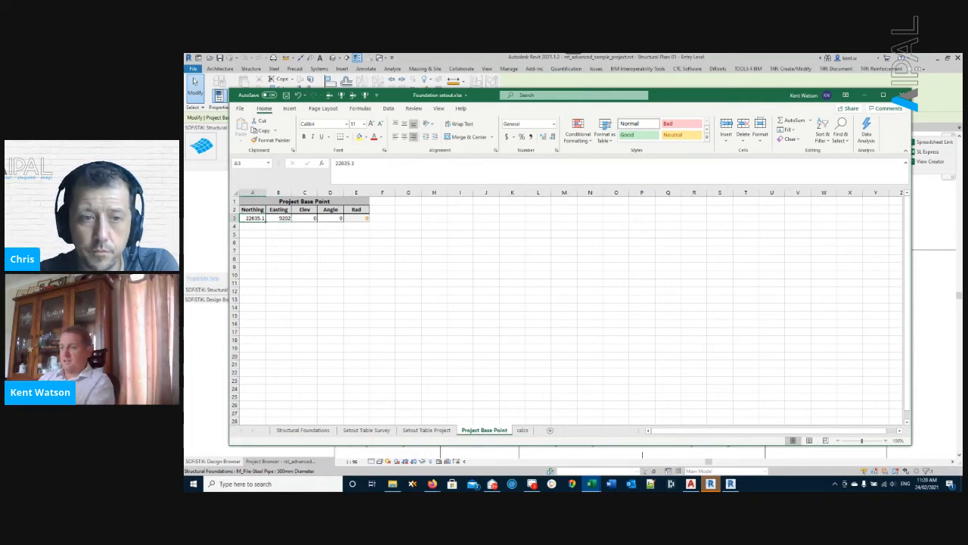
{"action": "type", "text": "0"}
{"action": "left_click", "coordinate": [280, 218]}
{"action": "type", "text": "0"}
{"action": "left_click", "coordinate": [279, 242]}
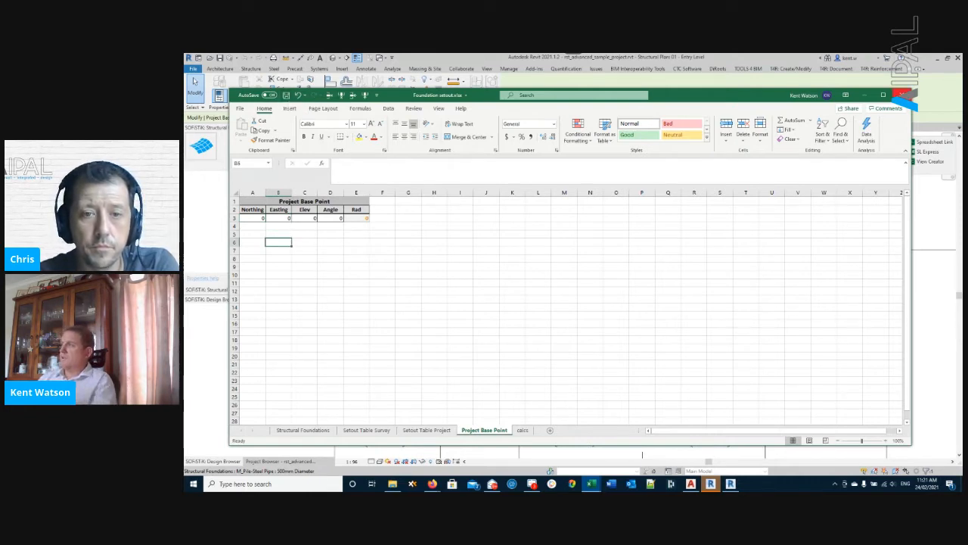
Close Foundation setout.xlsx without saving the changes, and close the blank Book1 workbook as well.
{"action": "left_click", "coordinate": [905, 95]}
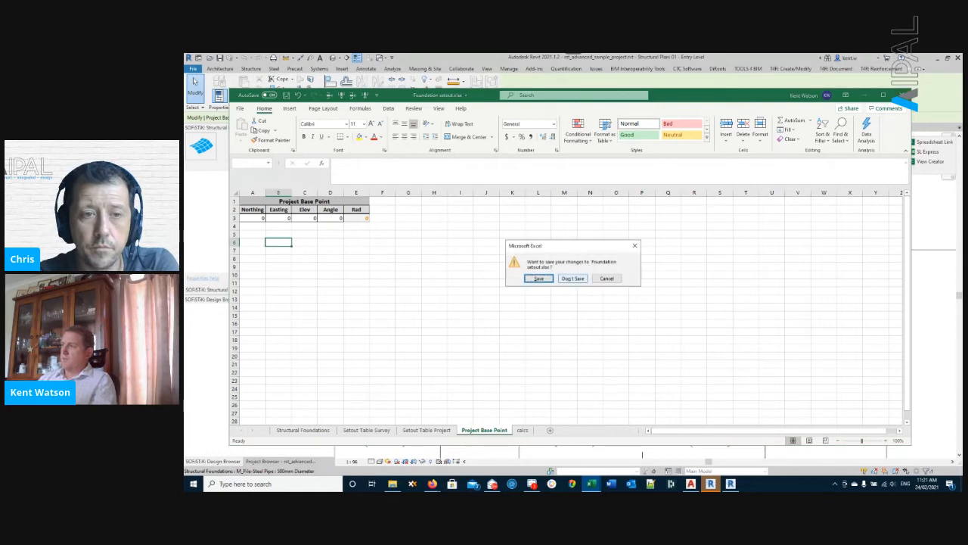
{"action": "left_click", "coordinate": [573, 279]}
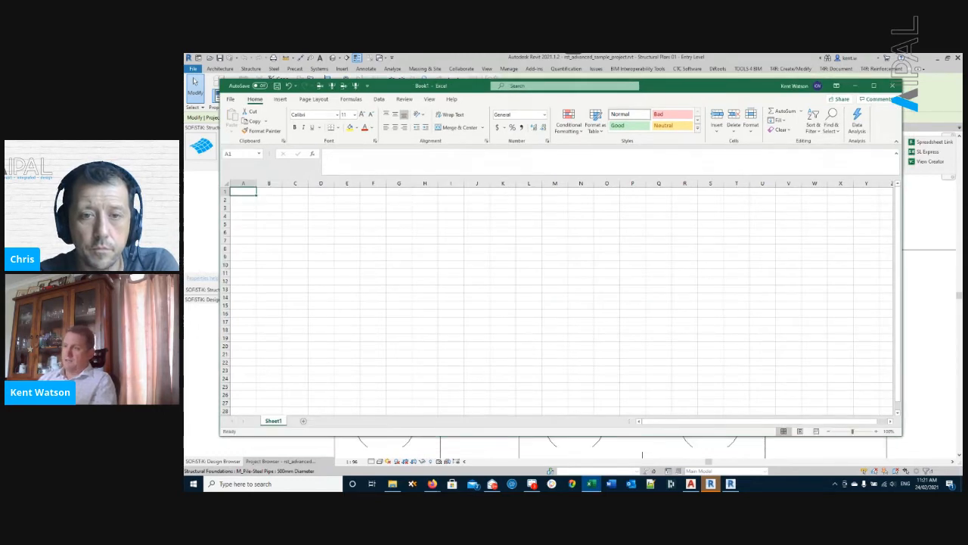
{"action": "left_click", "coordinate": [892, 85]}
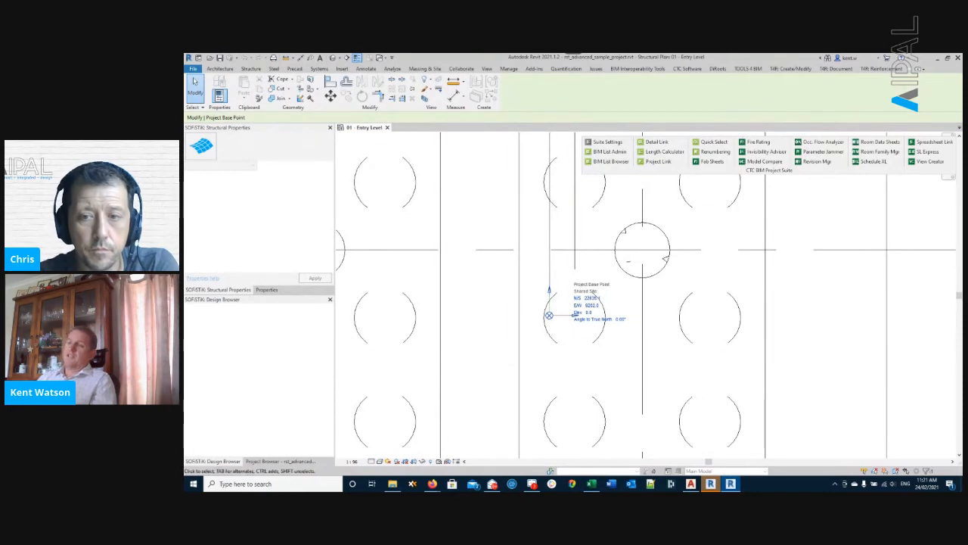
Start Spreadsheet Link and load the recent Foundation Layout Table_02.slsettings, overwriting the existing Structural Foundations worksheet with the model data.
{"action": "scroll", "coordinate": [488, 287], "scroll_direction": "down", "scroll_amount": 7}
{"action": "scroll", "coordinate": [492, 287], "scroll_direction": "down", "scroll_amount": 3}
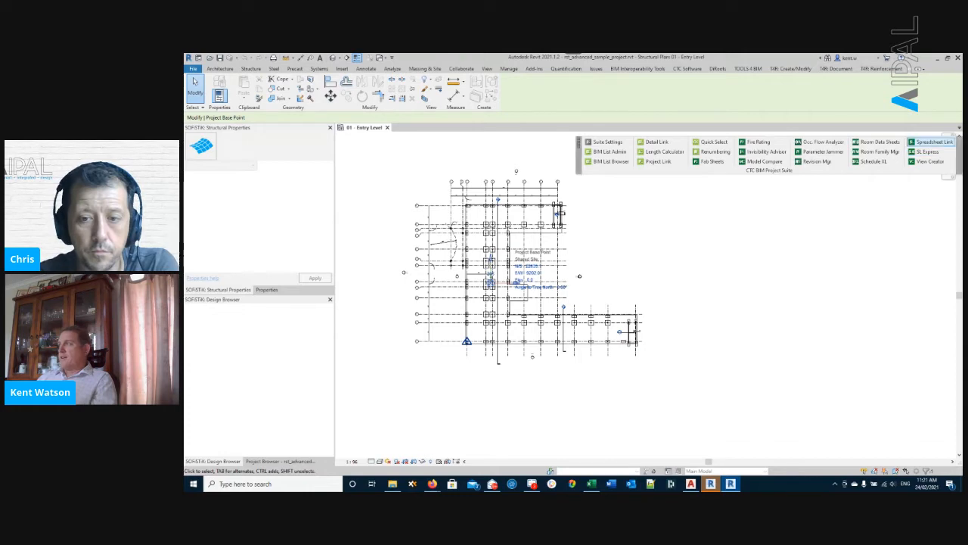
{"action": "left_click", "coordinate": [932, 143]}
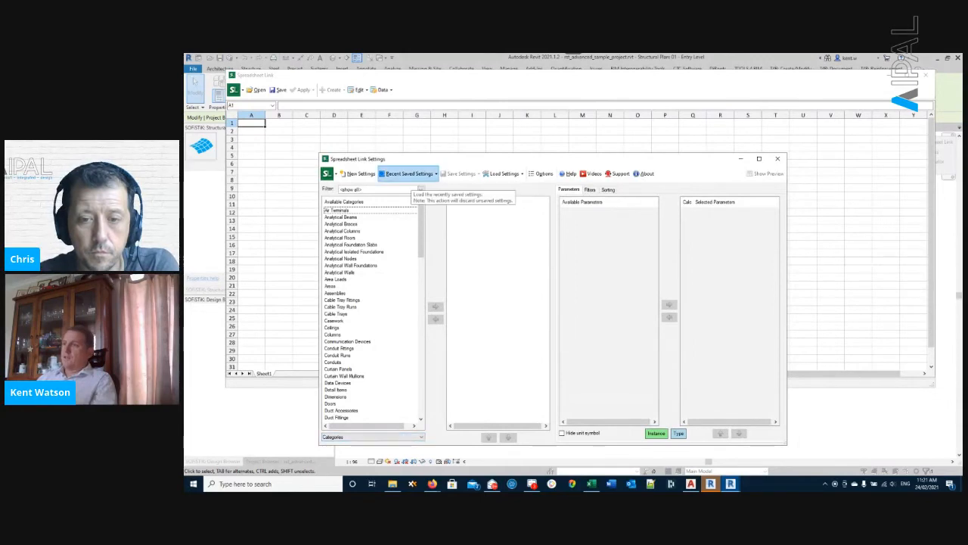
{"action": "left_click", "coordinate": [409, 174]}
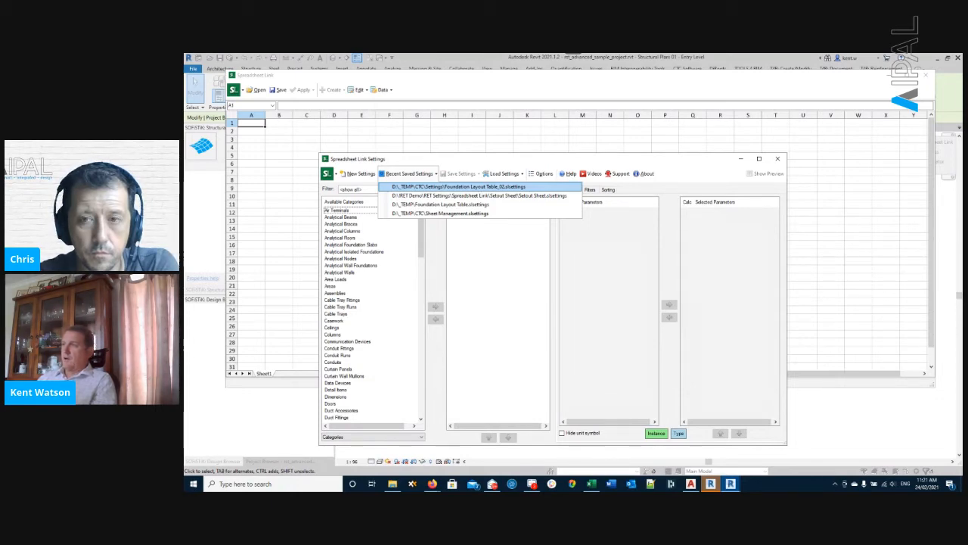
{"action": "left_click", "coordinate": [458, 187]}
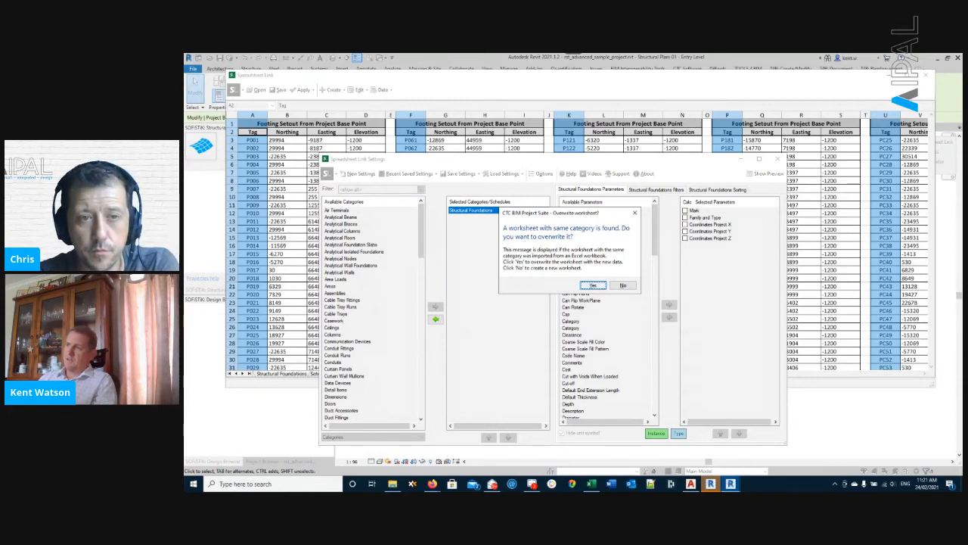
{"action": "key", "text": "Return"}
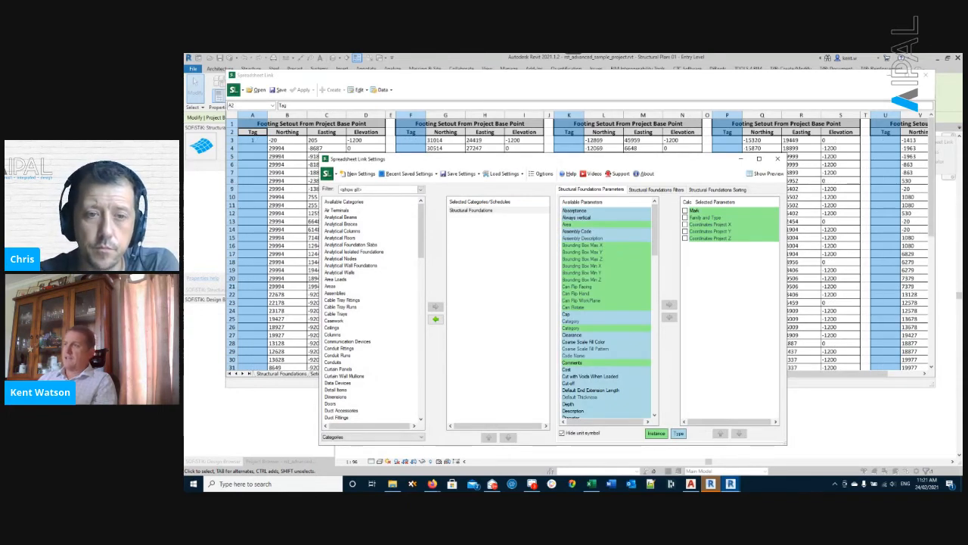
{"action": "left_click_drag", "start_coordinate": [530, 158], "coordinate": [537, 155]}
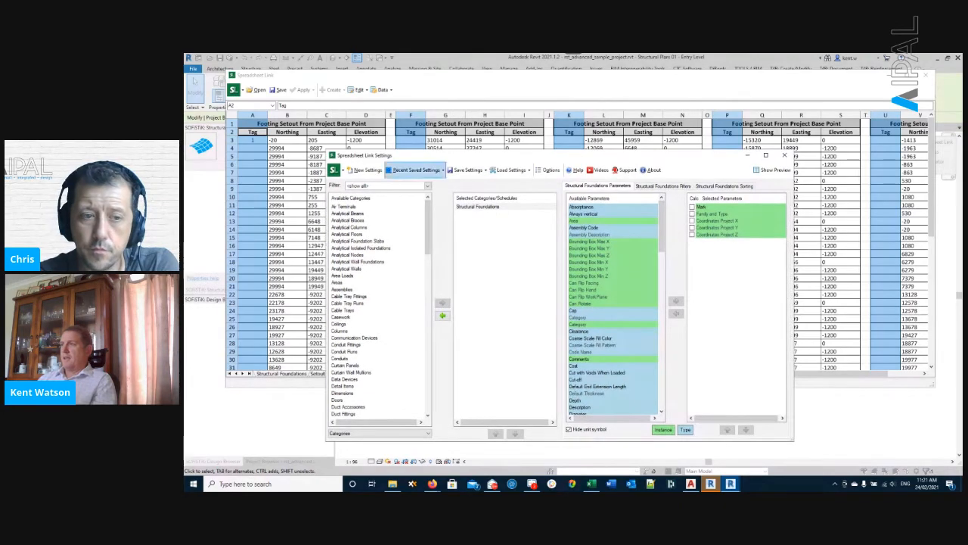
Inspect the template worksheet path in the advanced save settings, and leave them without saving.
{"action": "left_click", "coordinate": [466, 170]}
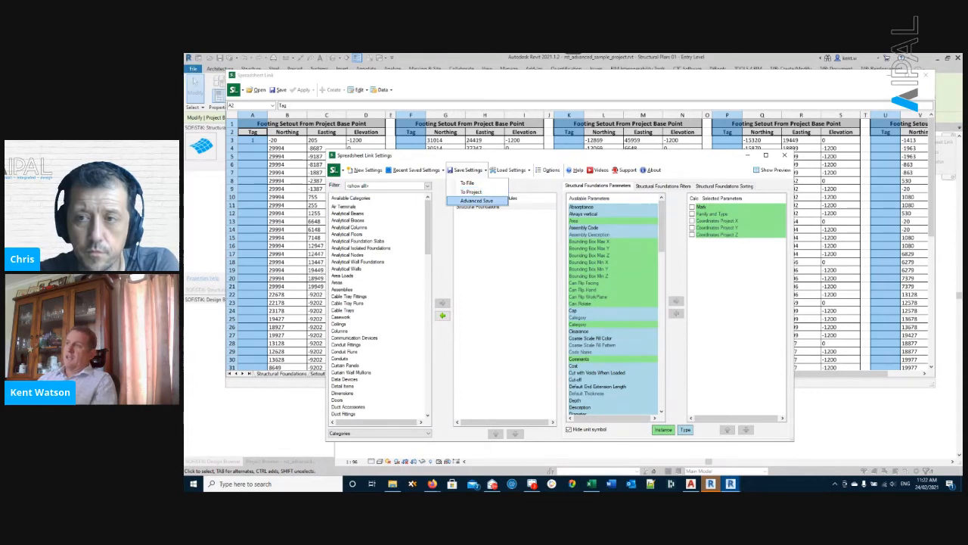
{"action": "left_click", "coordinate": [476, 200]}
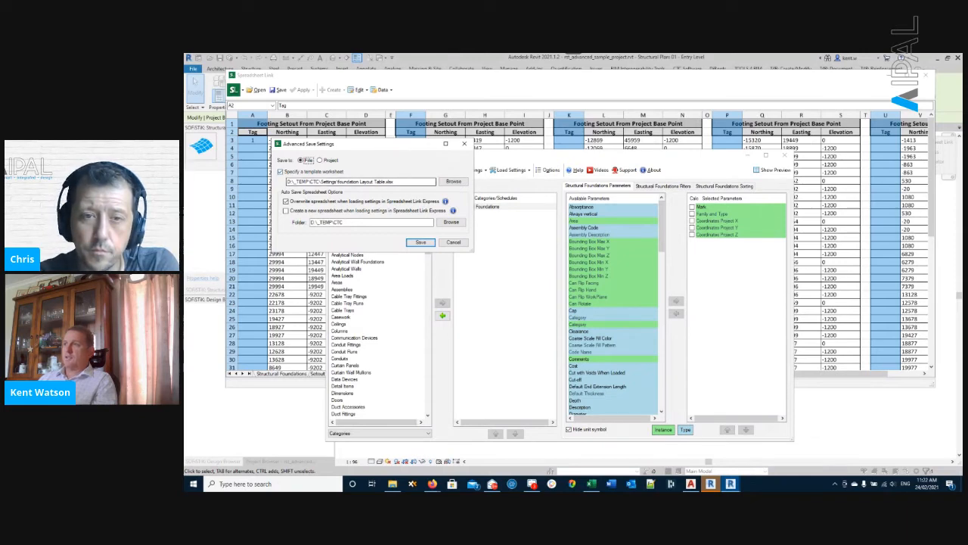
{"action": "left_click", "coordinate": [395, 182]}
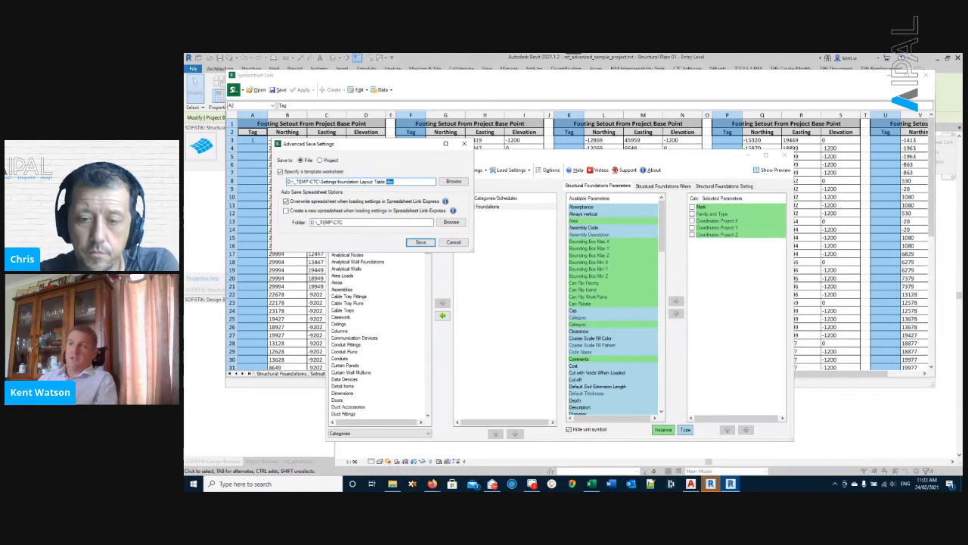
{"action": "left_click_drag", "start_coordinate": [396, 182], "coordinate": [339, 181]}
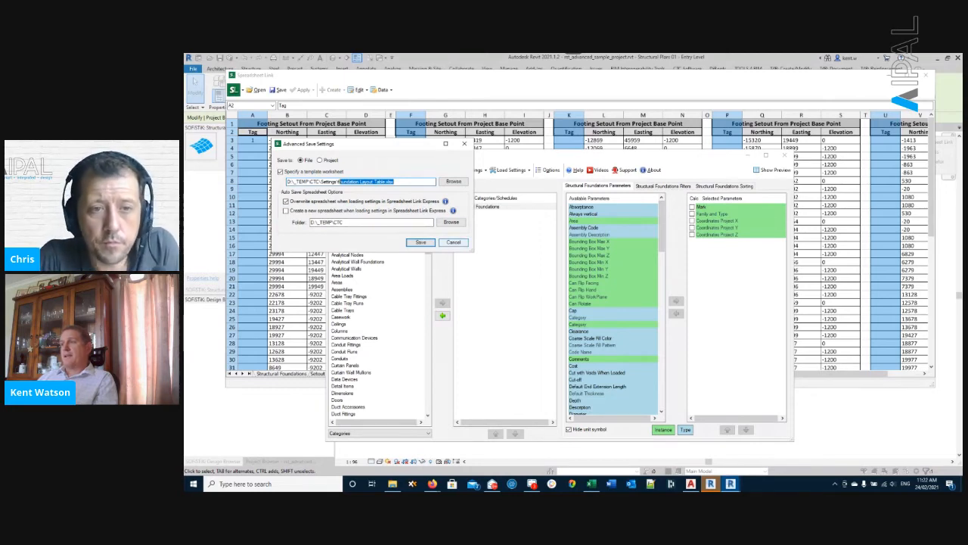
{"action": "left_click", "coordinate": [454, 242]}
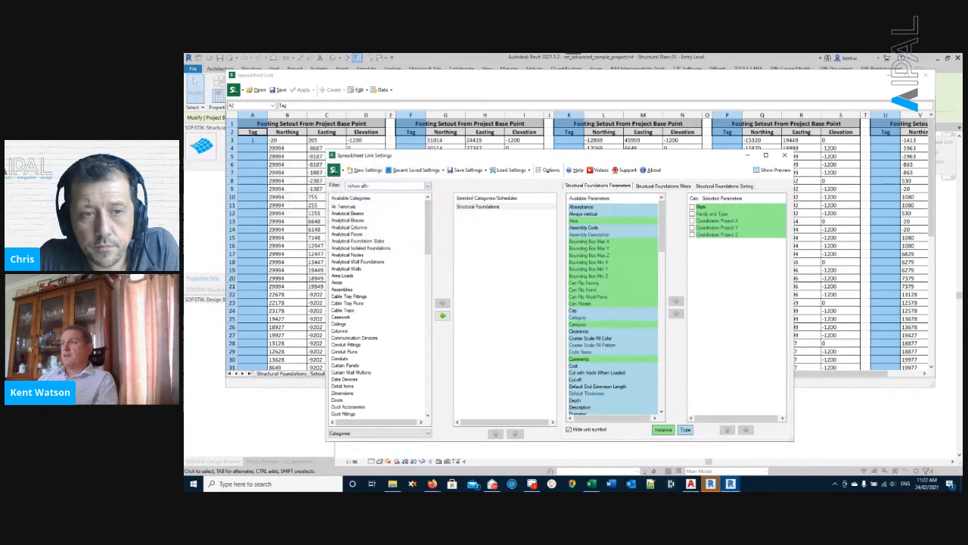
Review the Structural Foundations and Project Base Point worksheets in the linked spreadsheet.
{"action": "left_click", "coordinate": [491, 93]}
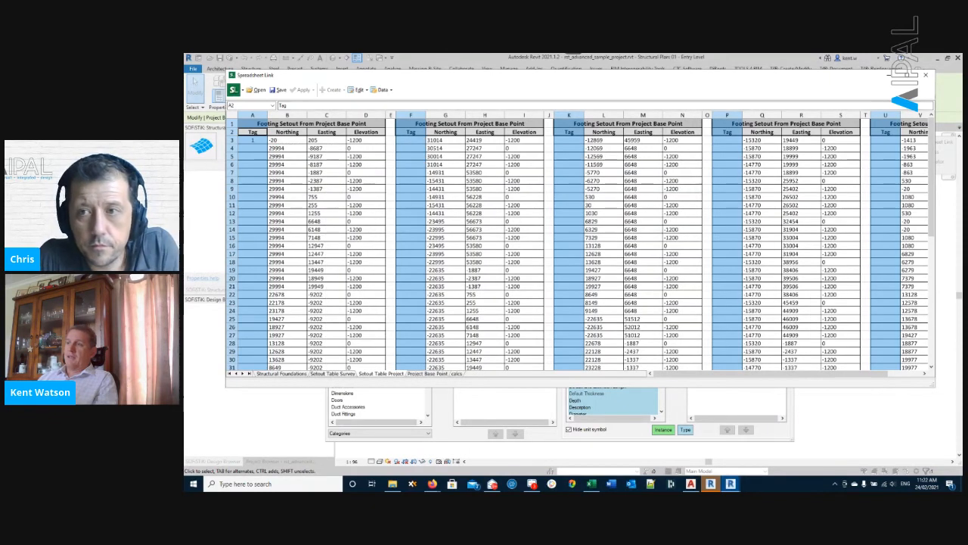
{"action": "left_click", "coordinate": [281, 374]}
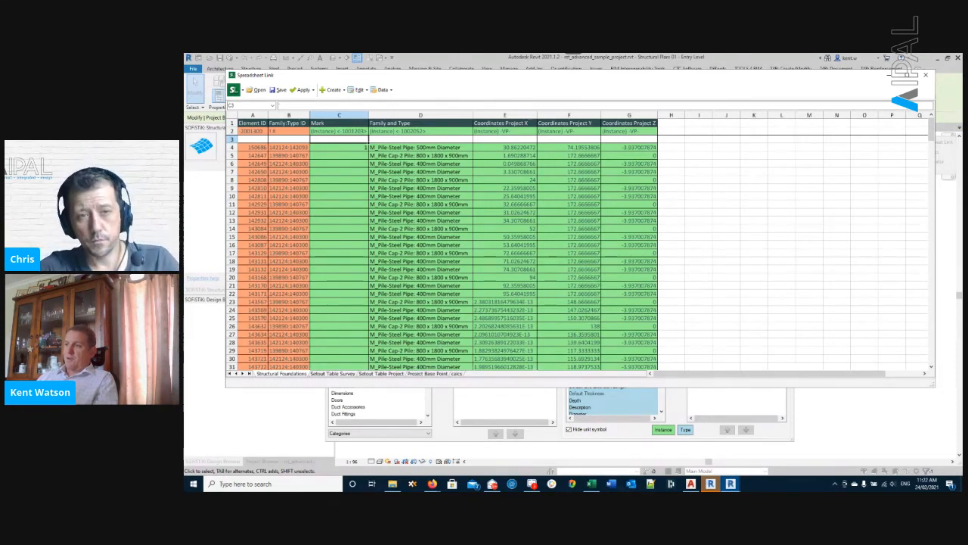
{"action": "left_click", "coordinate": [427, 374]}
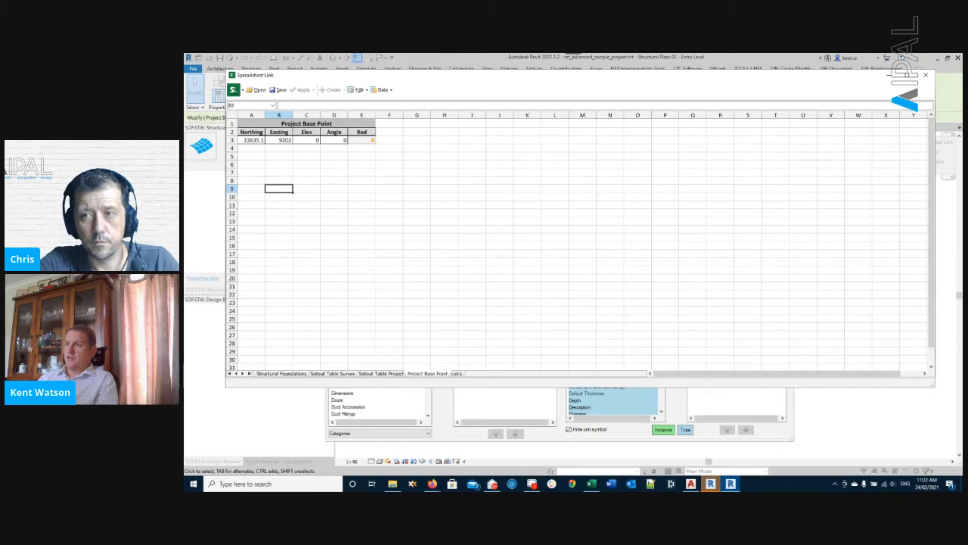
Try a Northing of 0 in the Project Base Point worksheet, and undo the entry.
{"action": "left_click", "coordinate": [252, 140]}
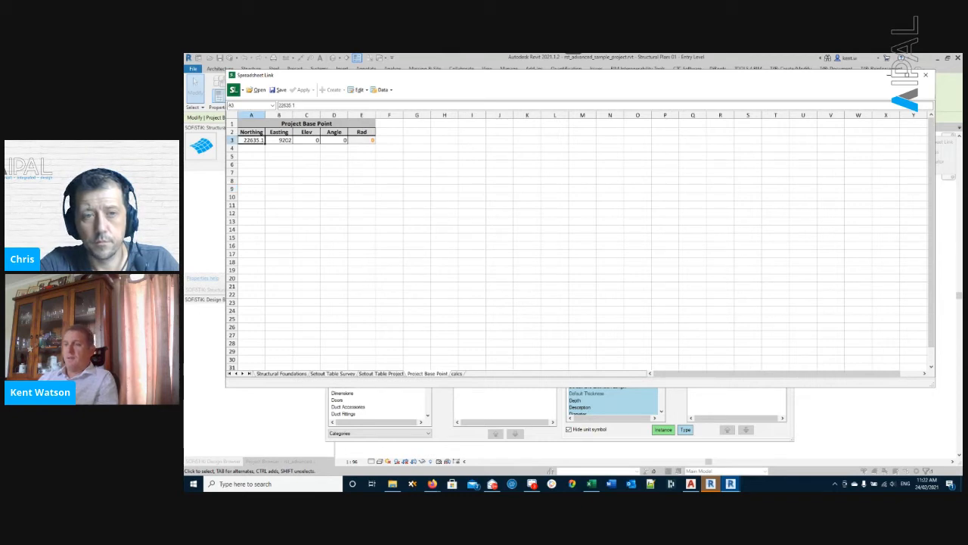
{"action": "left_click", "coordinate": [251, 140]}
{"action": "type", "text": "0"}
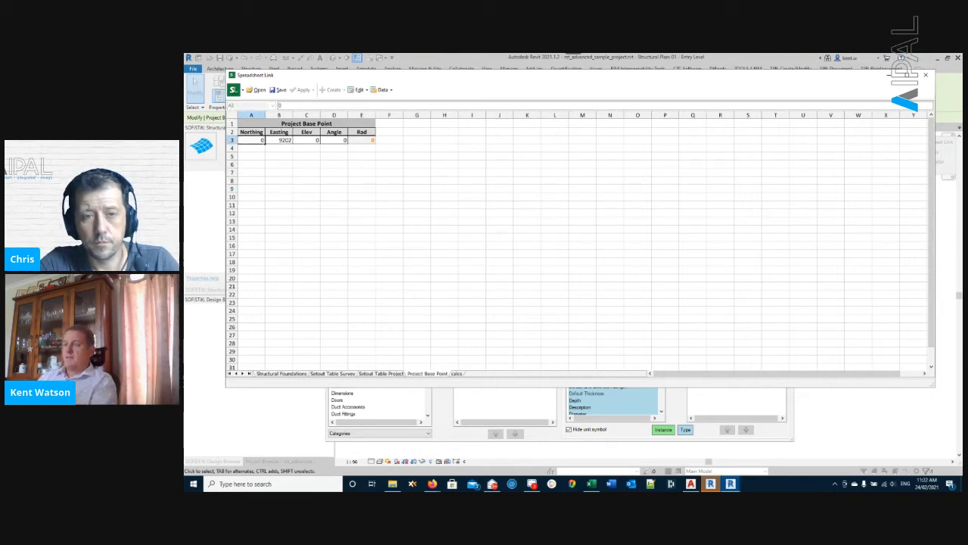
{"action": "key", "text": "ctrl+z"}
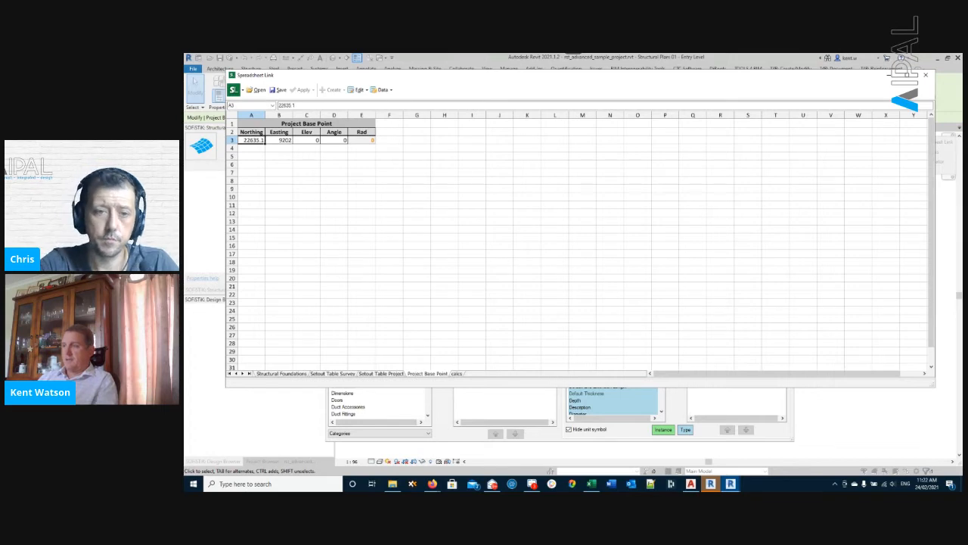
Compare the first footing's coordinates in Setout Table Project with its Easting in Setout Table Survey.
{"action": "left_click", "coordinate": [381, 373]}
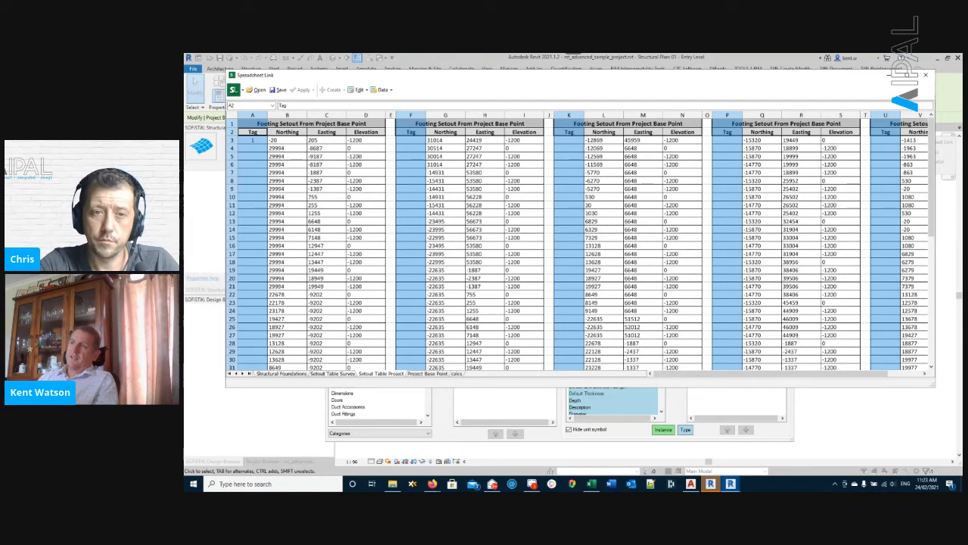
{"action": "left_click", "coordinate": [288, 140]}
{"action": "left_click", "coordinate": [327, 140]}
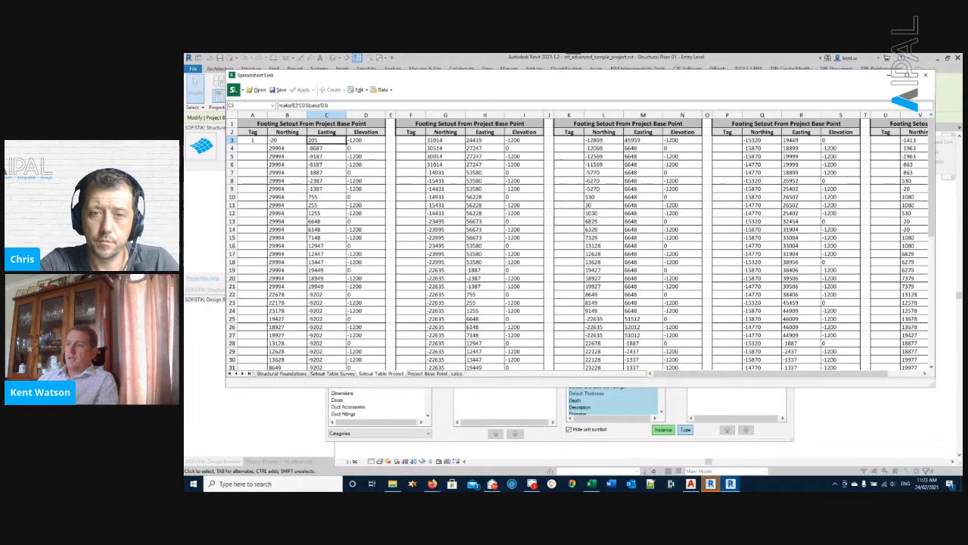
{"action": "left_click", "coordinate": [333, 374]}
{"action": "left_click", "coordinate": [327, 140]}
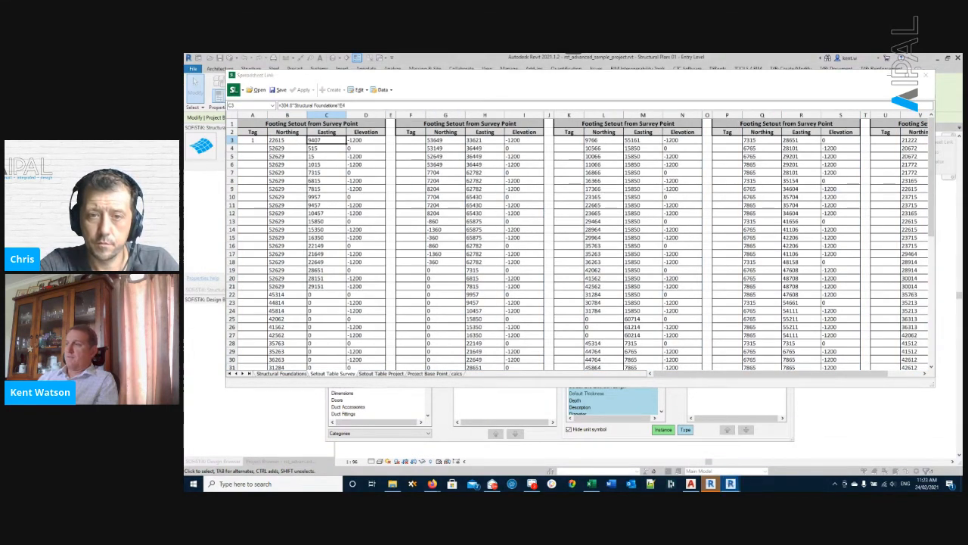
Close Spreadsheet Link without saving the settings.
{"action": "left_click", "coordinate": [620, 436]}
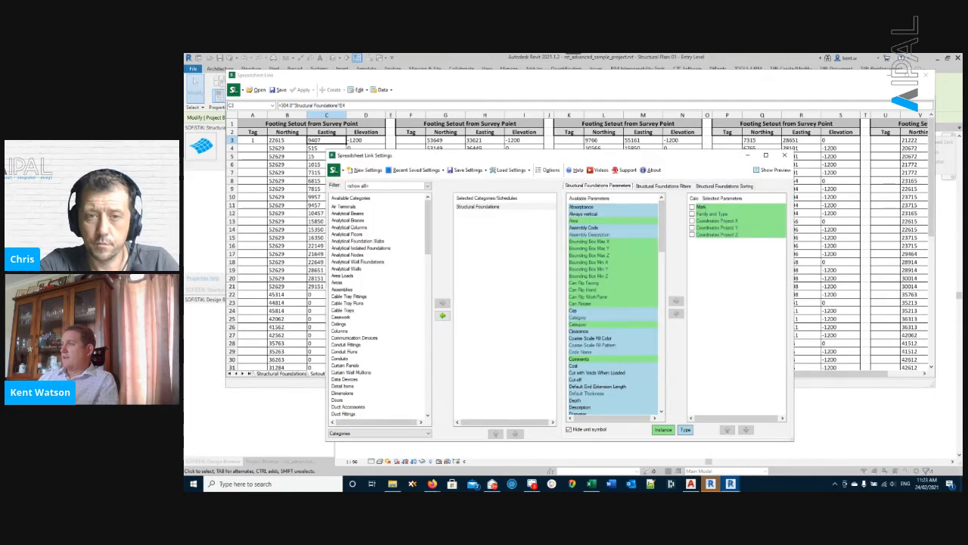
{"action": "left_click", "coordinate": [784, 155]}
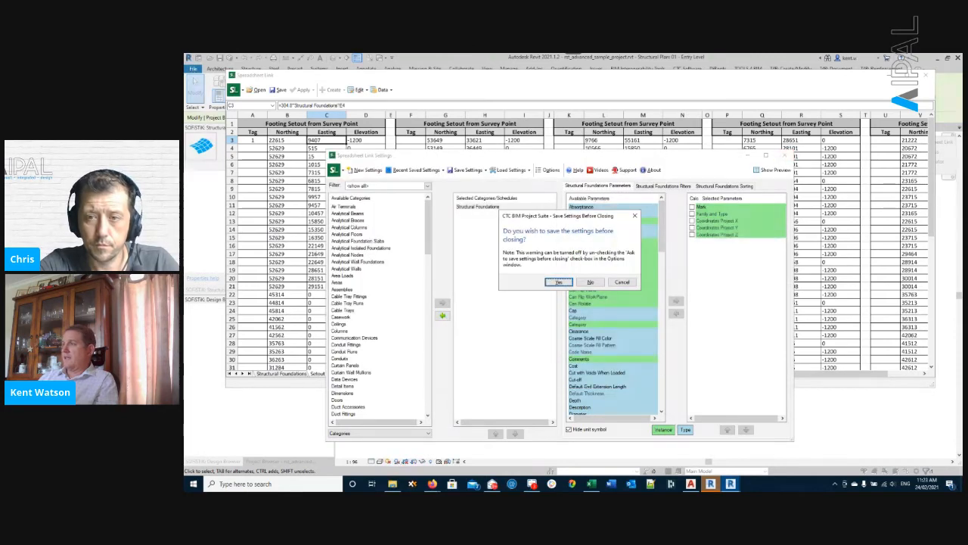
{"action": "left_click", "coordinate": [590, 282]}
Check the first footing pile's horizontal dimensions near the project base point in the Entry Level plan.
{"action": "scroll", "coordinate": [510, 281], "scroll_direction": "up", "scroll_amount": 5}
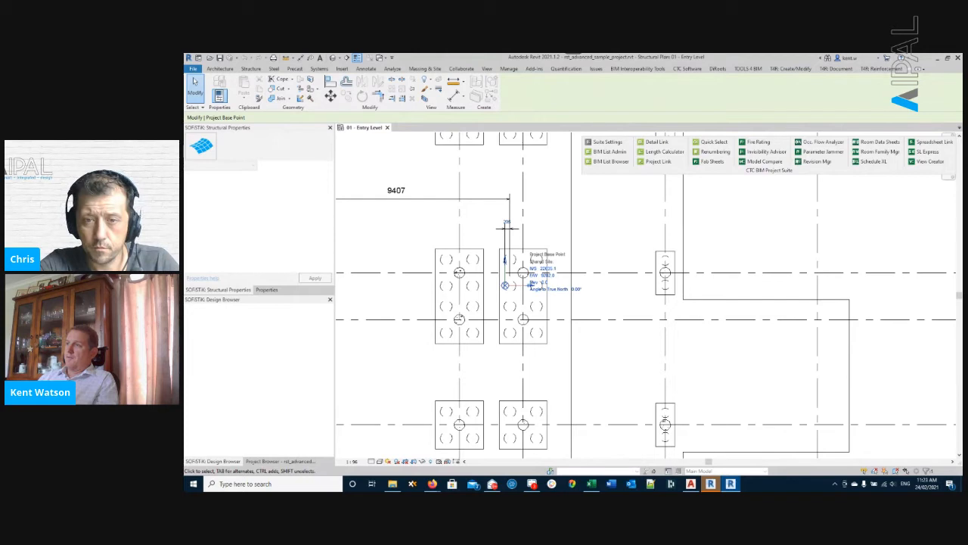
{"action": "scroll", "coordinate": [539, 235], "scroll_direction": "down", "scroll_amount": 5}
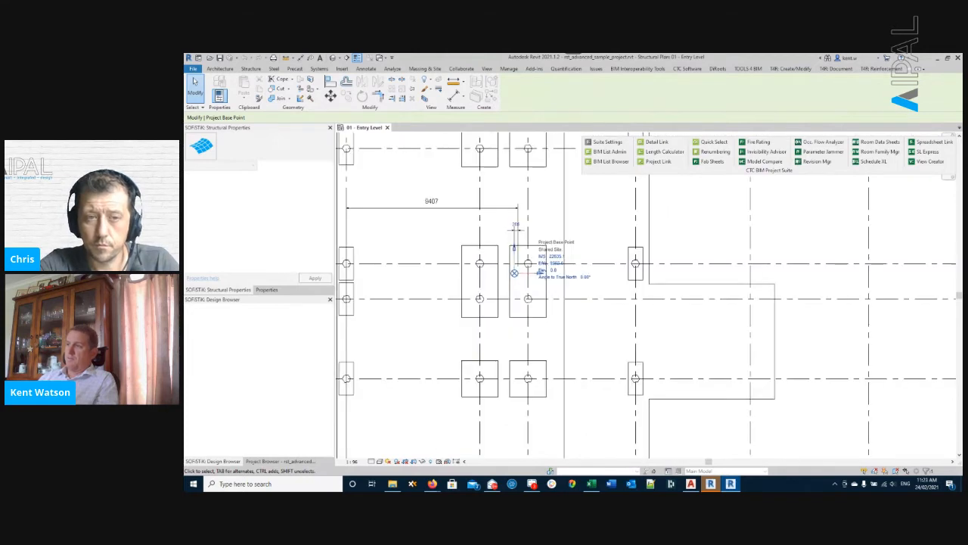
{"action": "middle_click_drag", "start_coordinate": [430, 350], "coordinate": [469, 224]}
{"action": "middle_click_drag", "start_coordinate": [444, 261], "coordinate": [427, 431]}
{"action": "scroll", "coordinate": [467, 301], "scroll_direction": "up", "scroll_amount": 4}
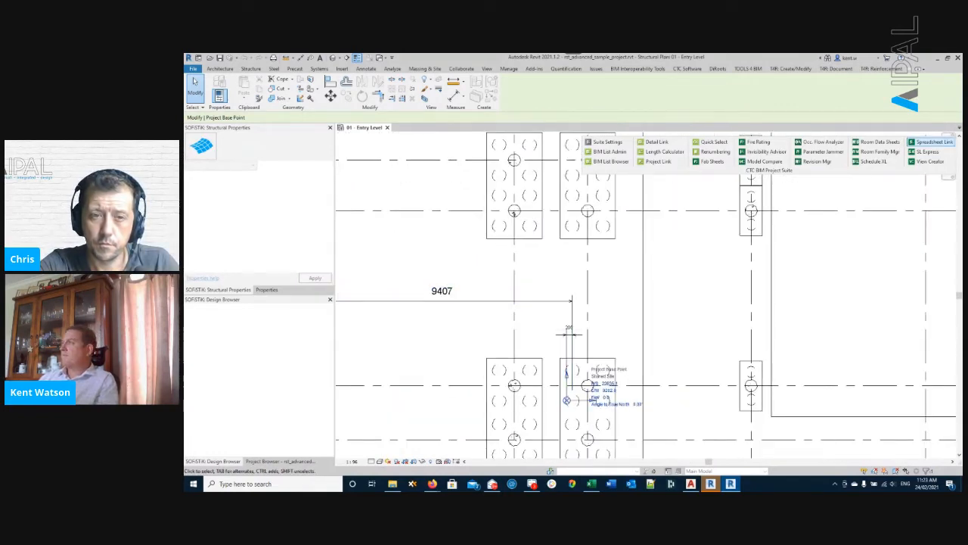
Reopen Spreadsheet Link and reload Foundation Layout Table_02.slsettings, overwriting the Structural Foundations worksheet with current model data.
{"action": "left_click", "coordinate": [935, 141]}
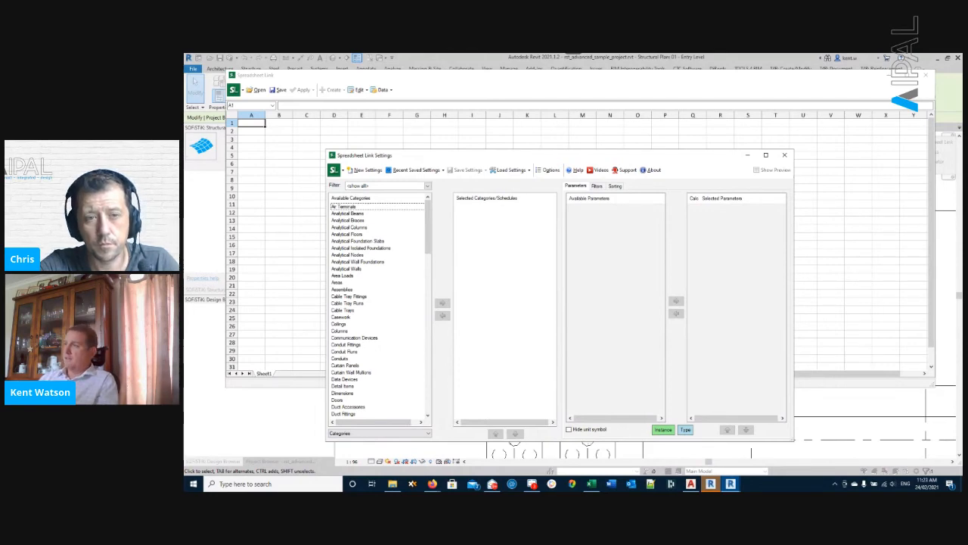
{"action": "left_click", "coordinate": [415, 170]}
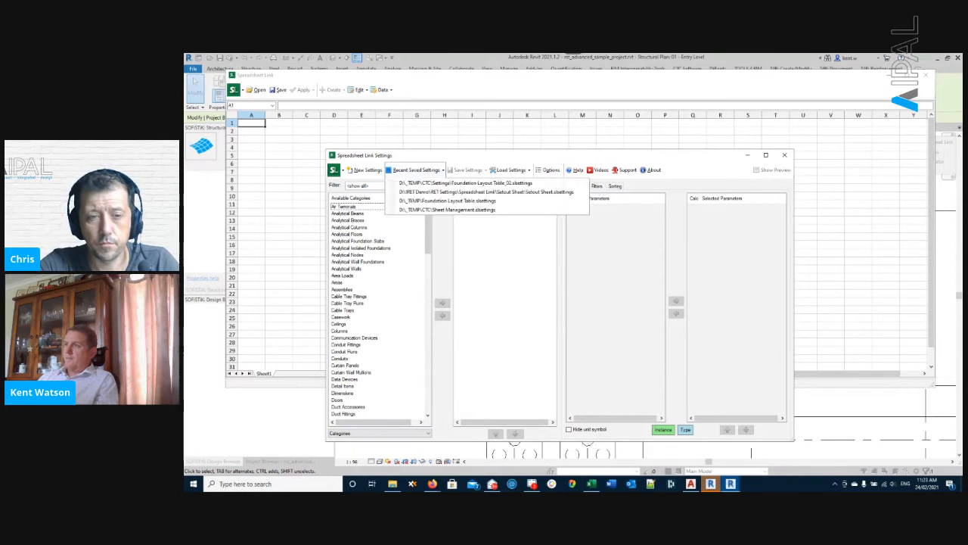
{"action": "left_click", "coordinate": [466, 184]}
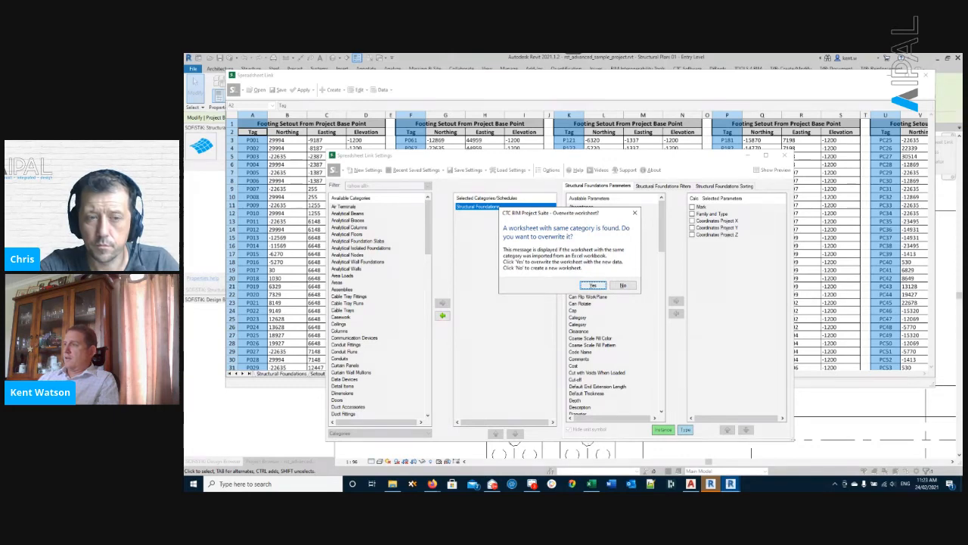
{"action": "key", "text": "Return"}
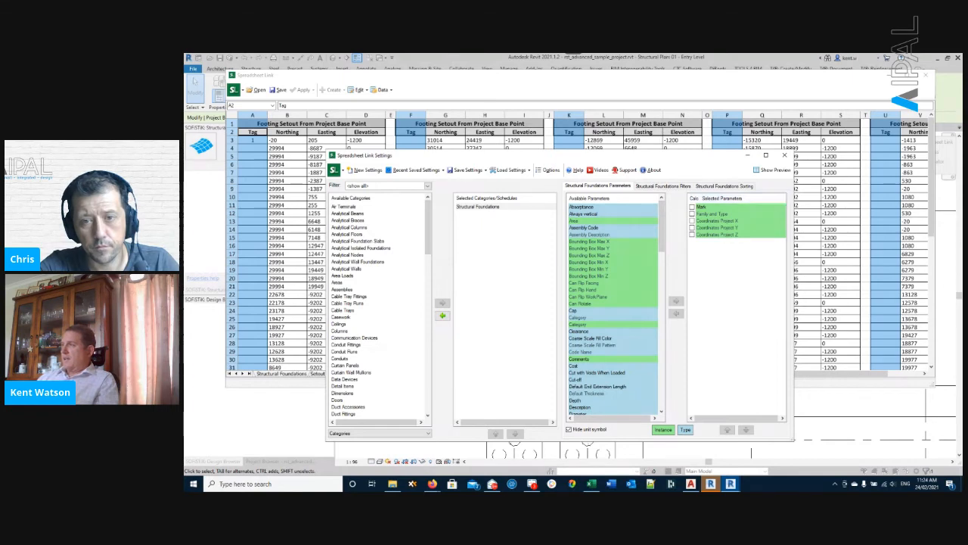
Sort the structural foundations by Coordinates Project Y and then by Coordinates Project X, both ascending, and show the Structural Foundations worksheet.
{"action": "left_click", "coordinate": [724, 186]}
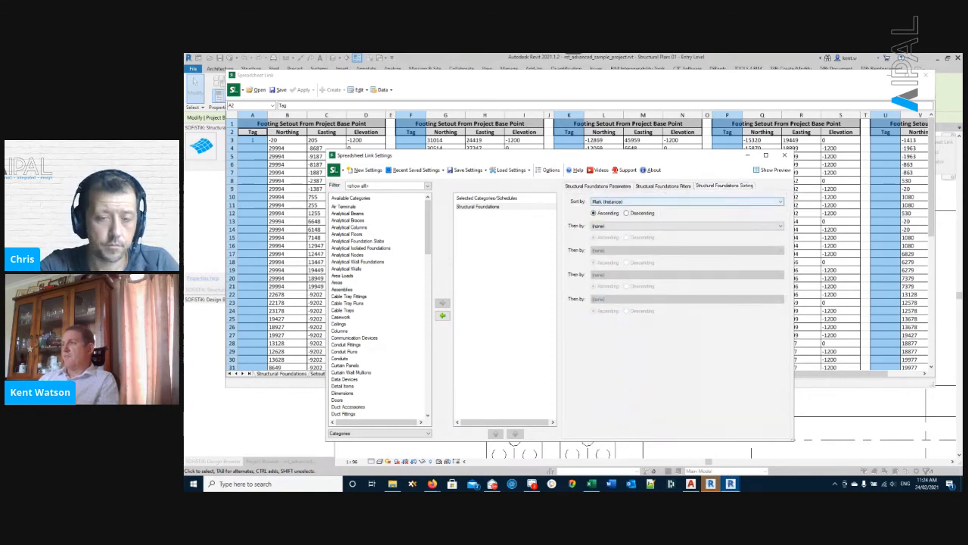
{"action": "left_click", "coordinate": [687, 202]}
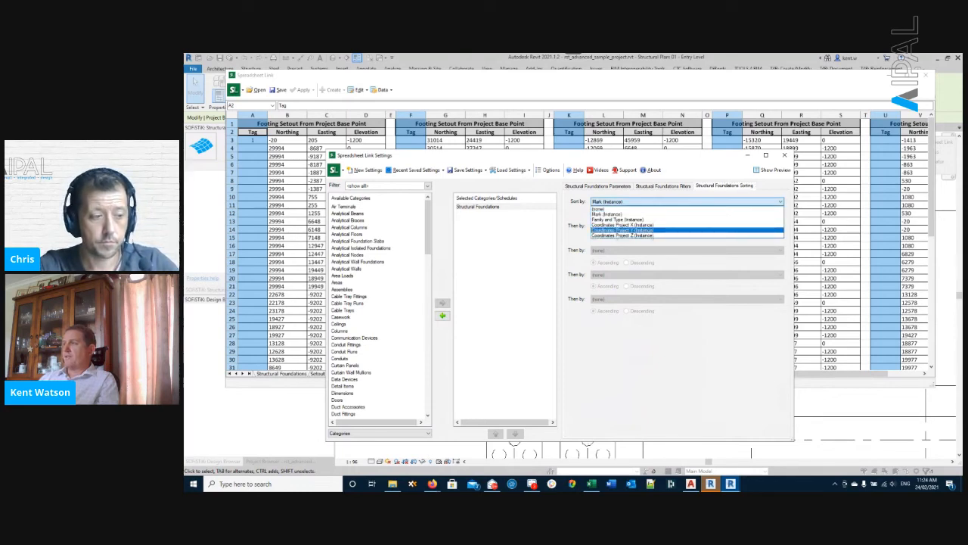
{"action": "left_click", "coordinate": [621, 230]}
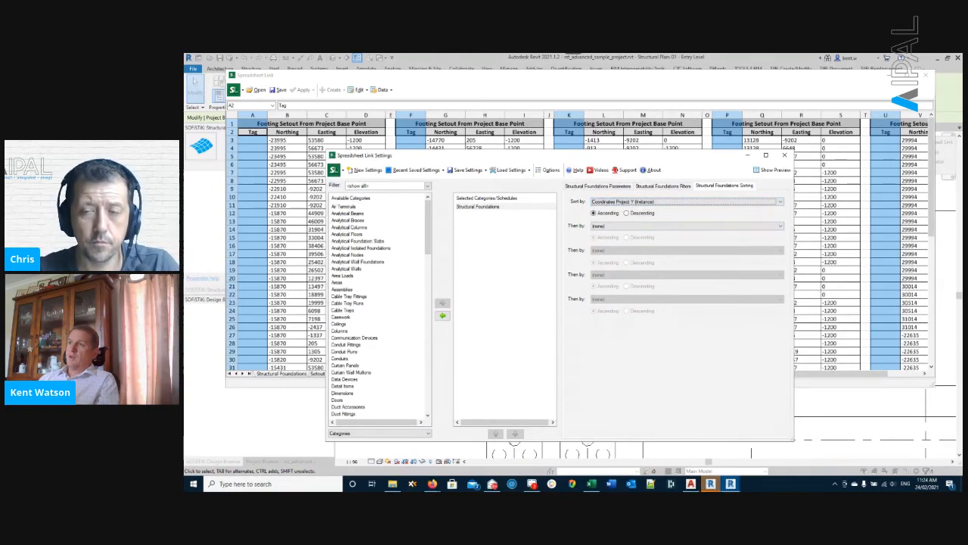
{"action": "left_click", "coordinate": [680, 225]}
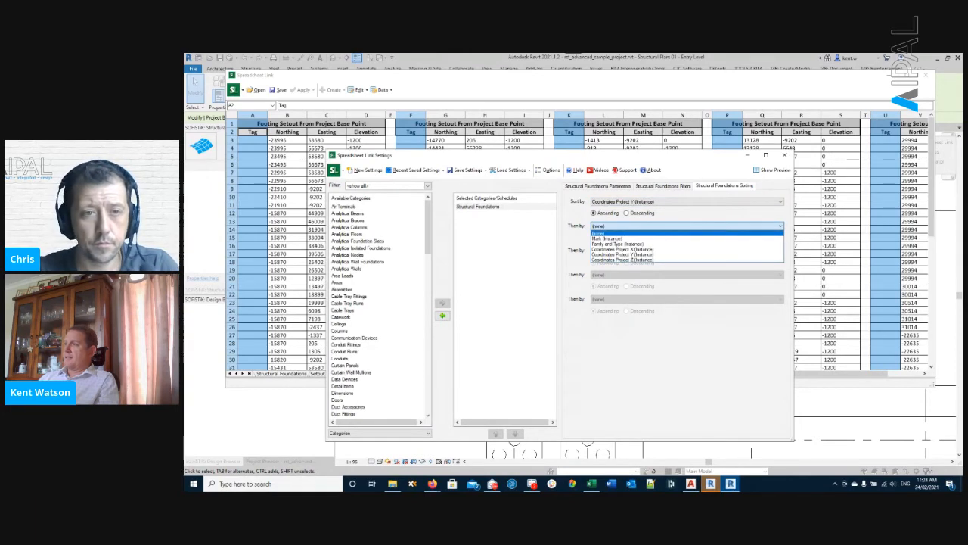
{"action": "left_click", "coordinate": [622, 249]}
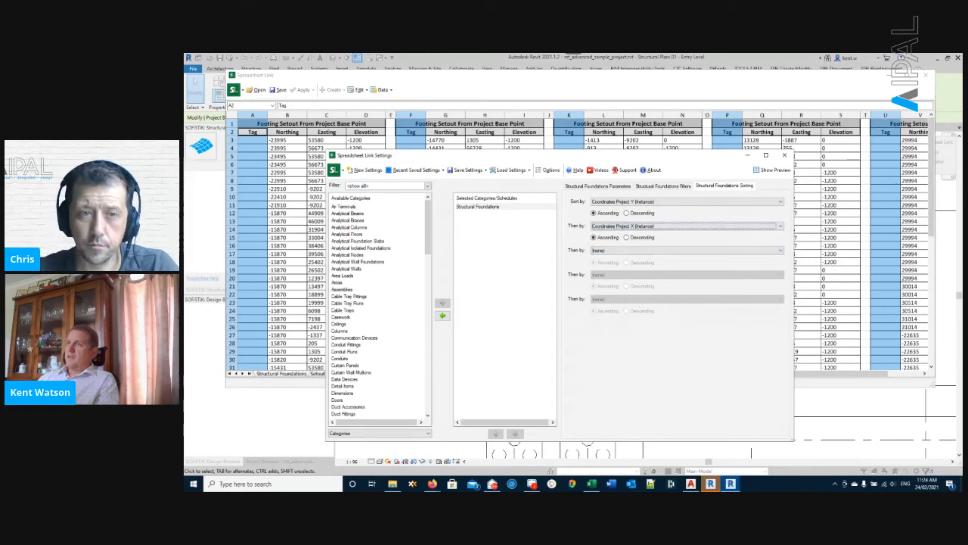
{"action": "left_click", "coordinate": [280, 374]}
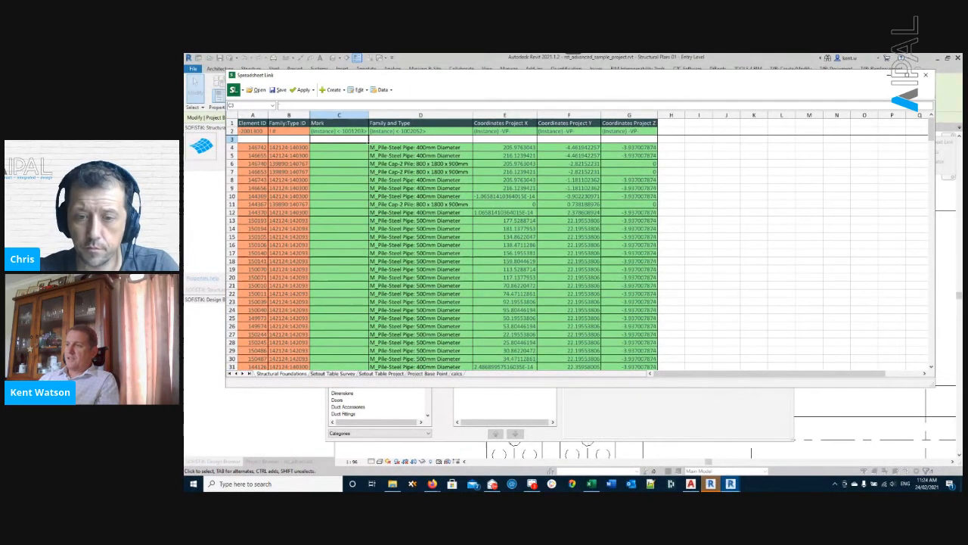
Sort the structural foundations by Family and Type, Coordinates Project Y, and Coordinates Project X, all ascending, and show the worksheet.
{"action": "key", "text": "alt+Tab"}
{"action": "left_click", "coordinate": [713, 202]}
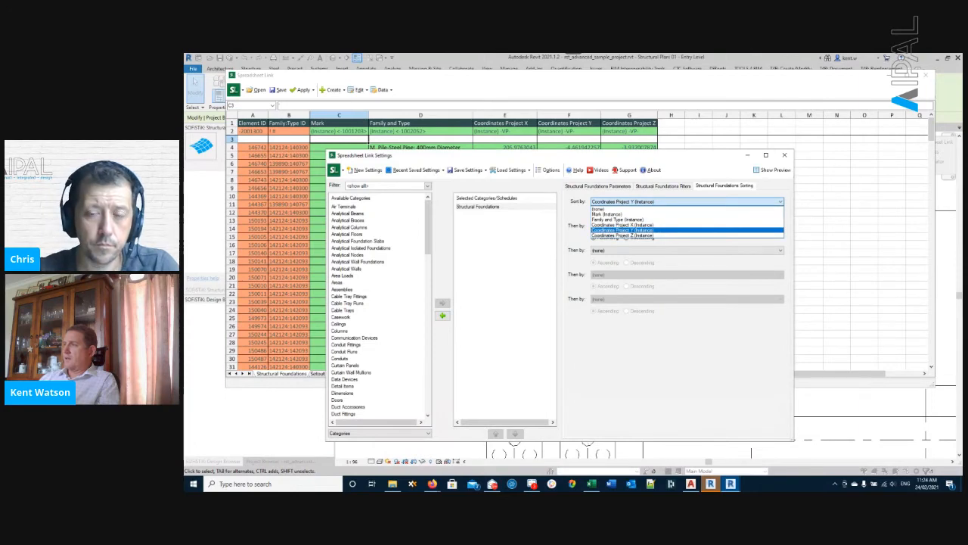
{"action": "left_click", "coordinate": [618, 219]}
{"action": "left_click", "coordinate": [686, 225]}
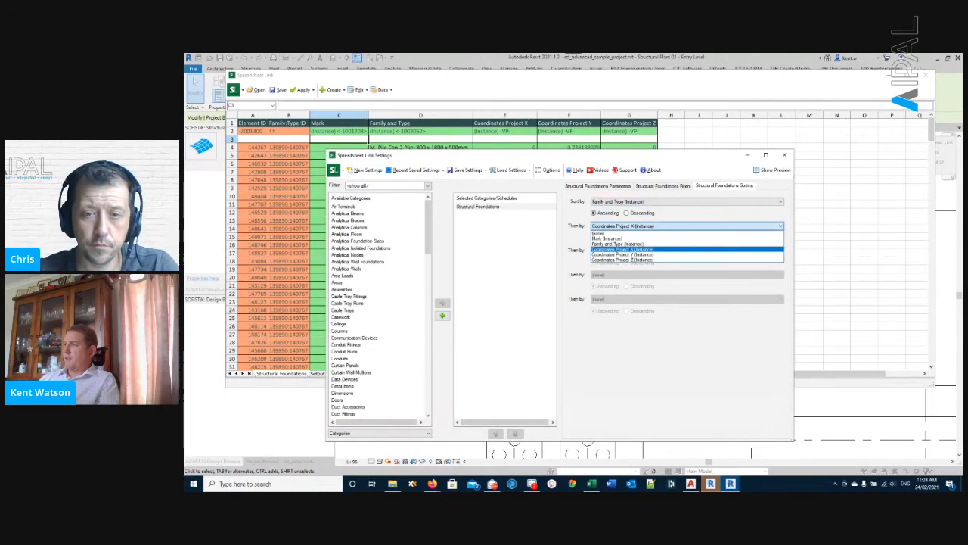
{"action": "left_click", "coordinate": [622, 248]}
{"action": "left_click", "coordinate": [625, 250]}
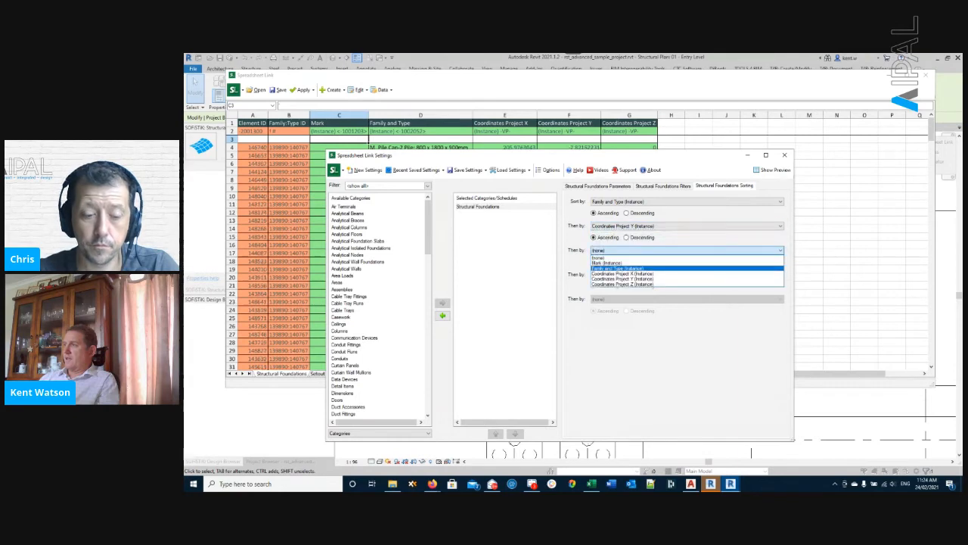
{"action": "left_click", "coordinate": [625, 275]}
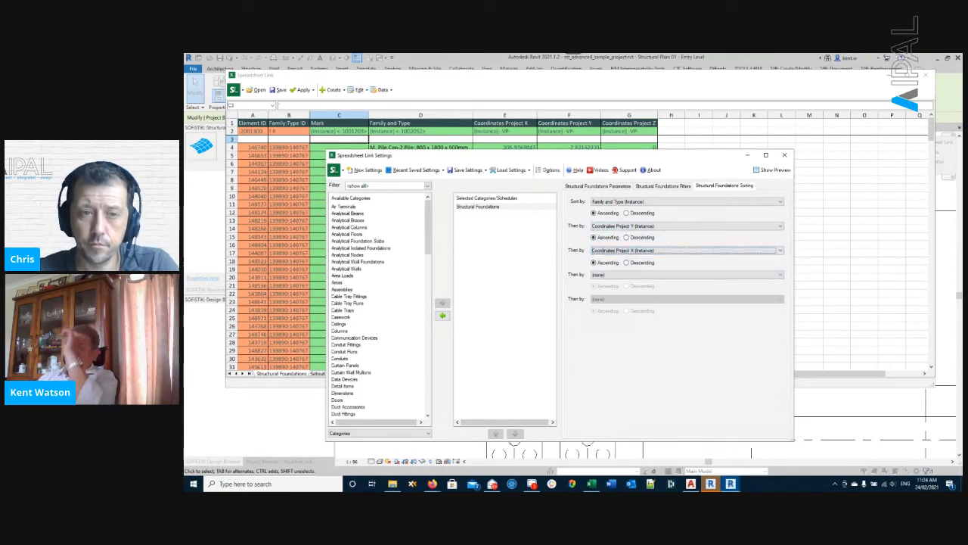
{"action": "left_click", "coordinate": [529, 75]}
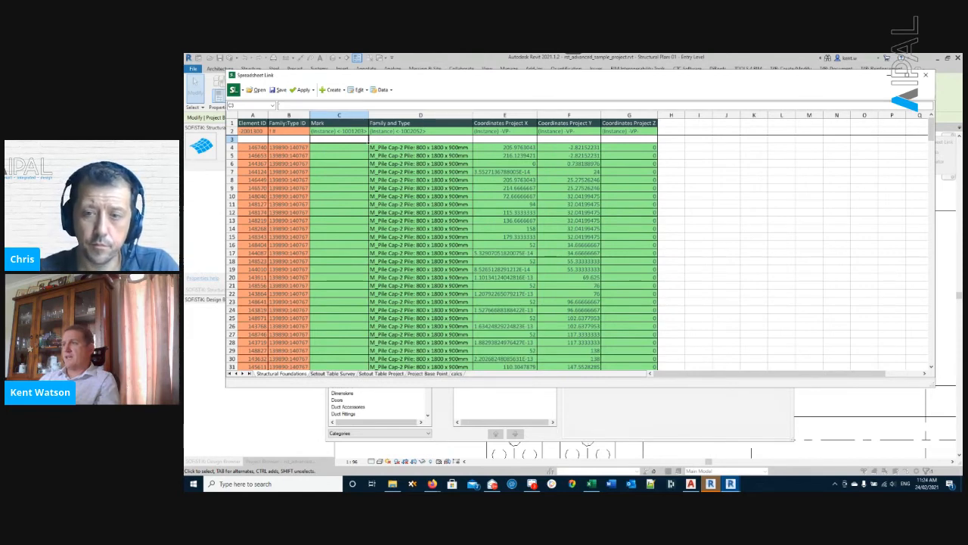
Enter the marks PC01 and PC02 for the first two pile caps in the Structural Foundations worksheet.
{"action": "left_click", "coordinate": [421, 147]}
{"action": "left_click", "coordinate": [339, 148]}
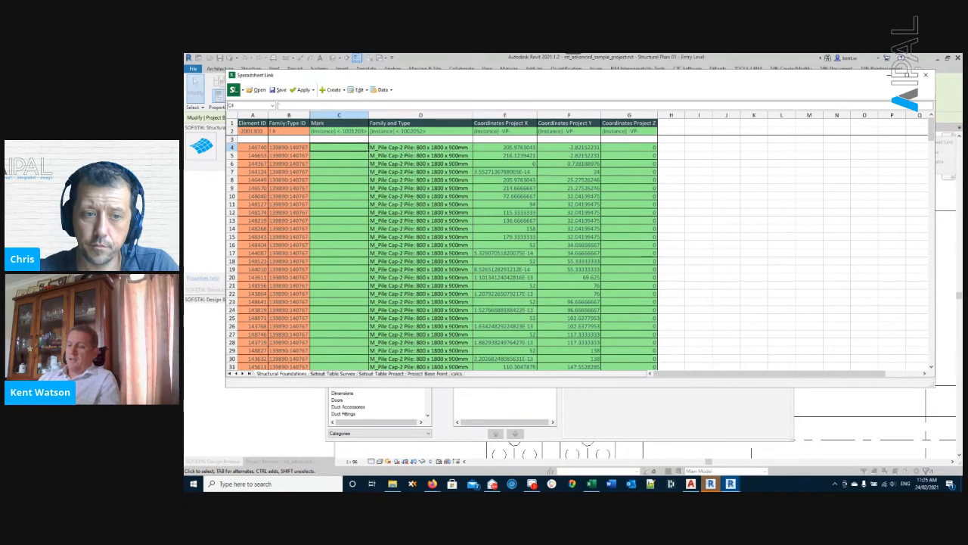
{"action": "type", "text": "PC0"}
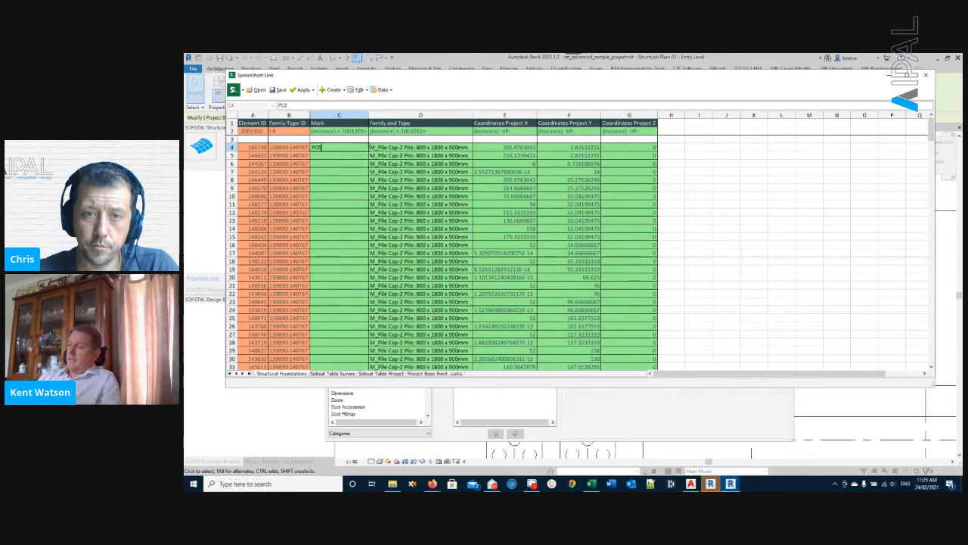
{"action": "type", "text": "1"}
{"action": "key", "text": "Return"}
{"action": "type", "text": "PC"}
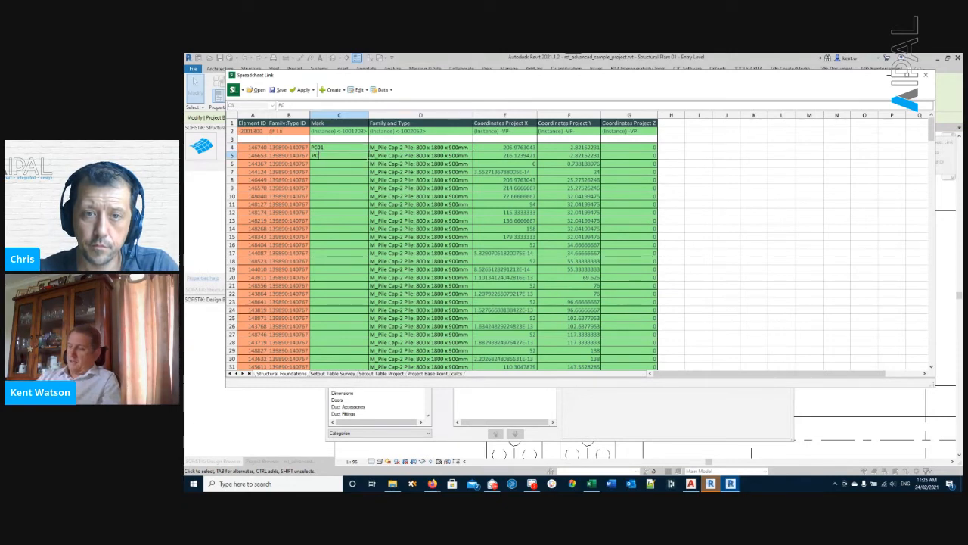
{"action": "type", "text": "02"}
{"action": "key", "text": "Return"}
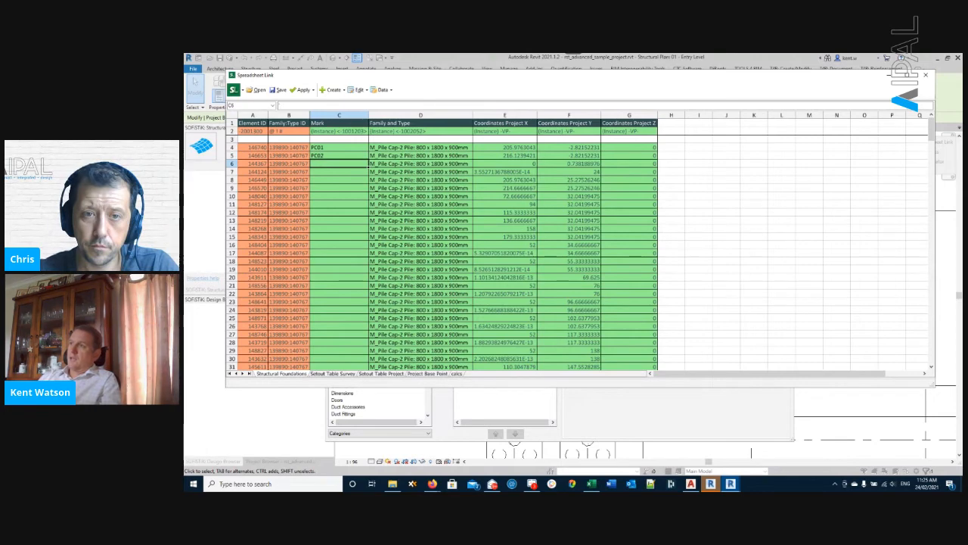
Fill the PC01 and PC02 mark series down through the last pile cap row, ending at PC78.
{"action": "left_click_drag", "start_coordinate": [339, 147], "coordinate": [339, 156]}
{"action": "scroll", "coordinate": [442, 249], "scroll_direction": "down", "scroll_amount": 1}
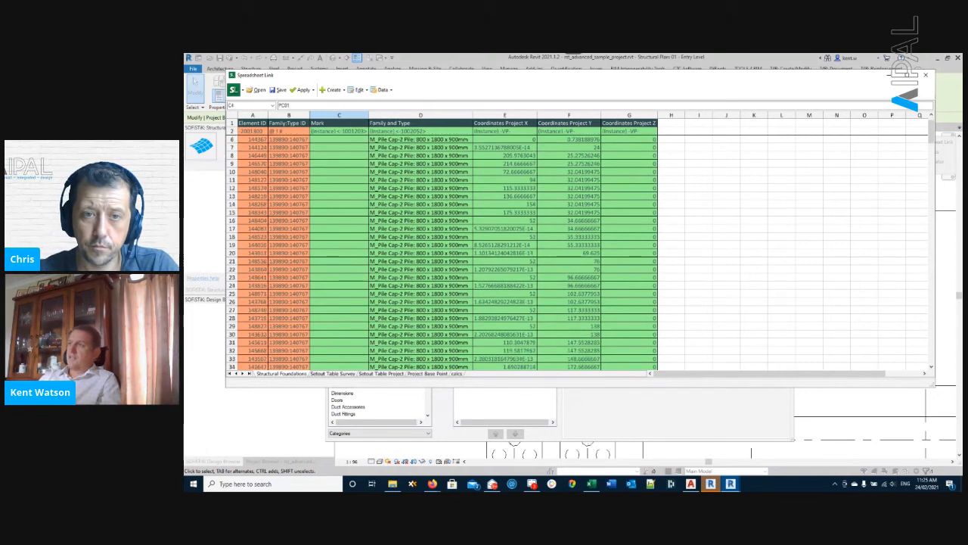
{"action": "scroll", "coordinate": [442, 250], "scroll_direction": "up", "scroll_amount": 1}
{"action": "left_click_drag", "start_coordinate": [368, 159], "coordinate": [369, 298]}
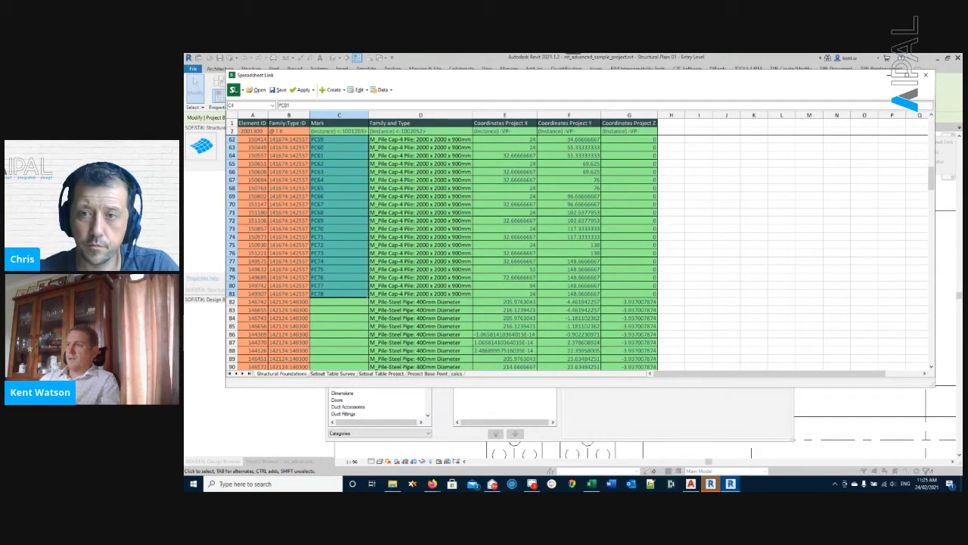
Enter the marks P001 and P002 for the first two 400mm steel pipe piles below the pile caps.
{"action": "left_click", "coordinate": [339, 301]}
{"action": "type", "text": "P001"}
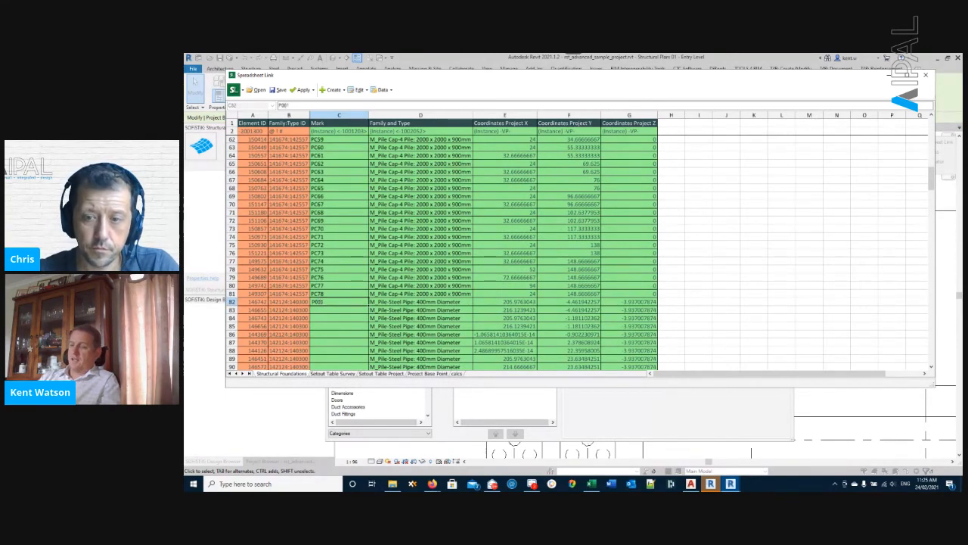
{"action": "key", "text": "Return"}
{"action": "type", "text": "P002"}
{"action": "key", "text": "Return"}
Fill the P001 and P002 mark series down through the last 500mm steel pipe pile row, ending at P216.
{"action": "left_click", "coordinate": [339, 302]}
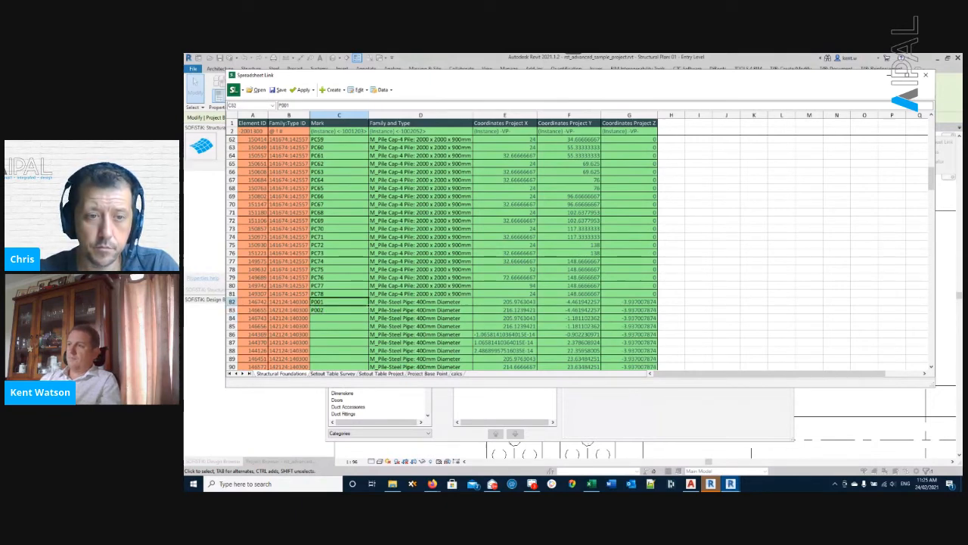
{"action": "left_click_drag", "start_coordinate": [339, 302], "coordinate": [339, 310]}
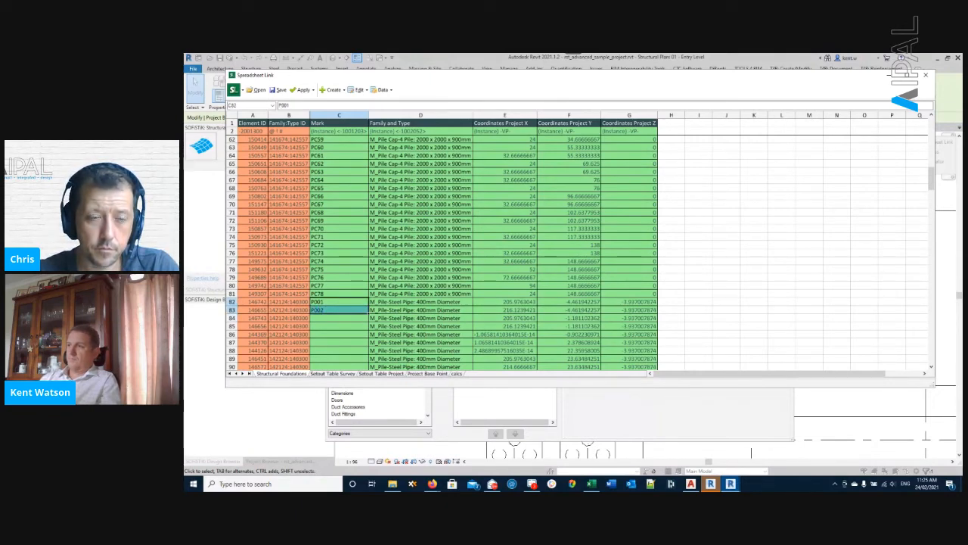
{"action": "scroll", "coordinate": [454, 249], "scroll_direction": "down", "scroll_amount": 9}
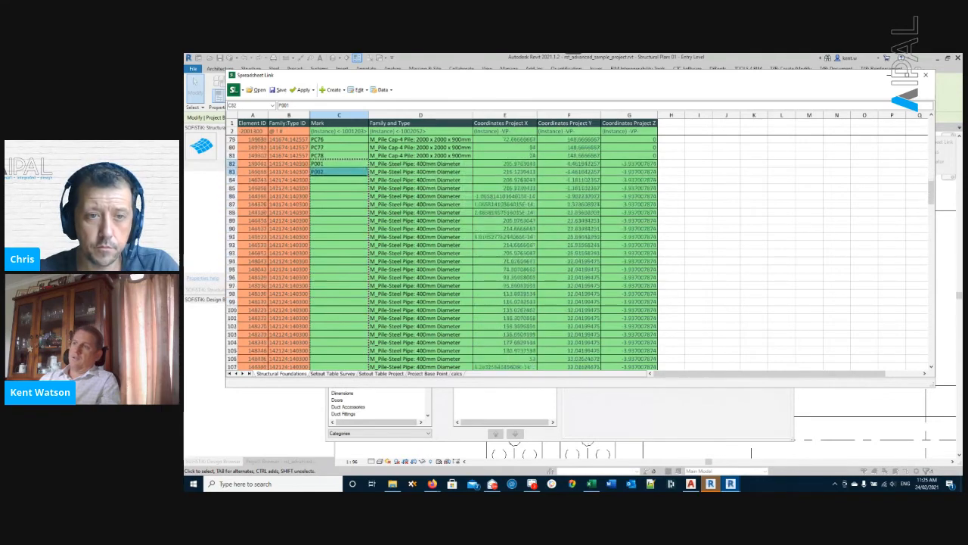
{"action": "scroll", "coordinate": [454, 249], "scroll_direction": "down", "scroll_amount": 10}
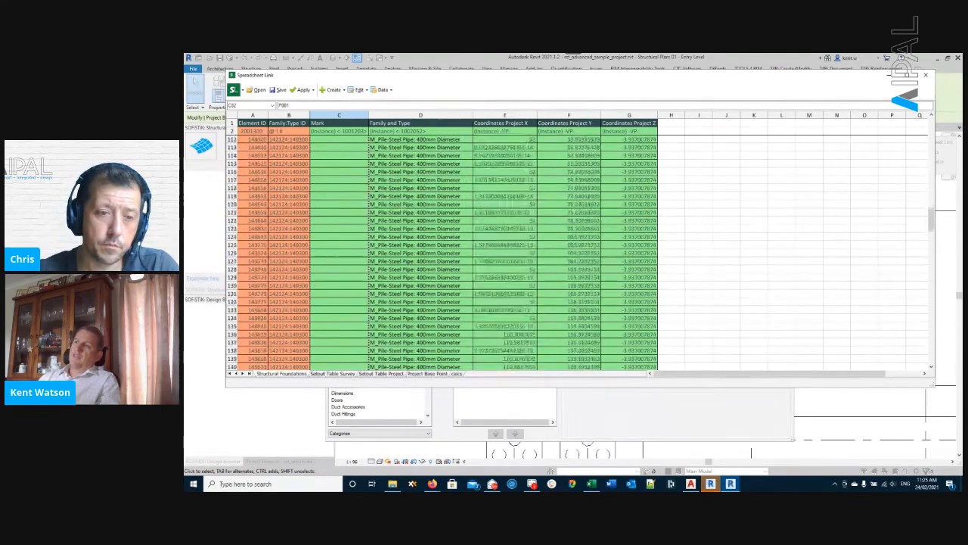
{"action": "scroll", "coordinate": [454, 250], "scroll_direction": "down", "scroll_amount": 11}
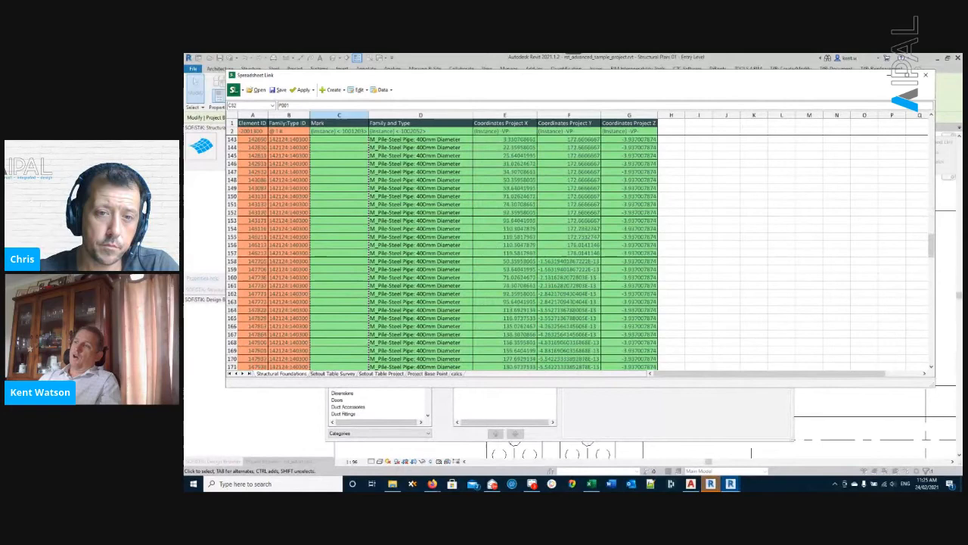
{"action": "scroll", "coordinate": [454, 250], "scroll_direction": "down", "scroll_amount": 11}
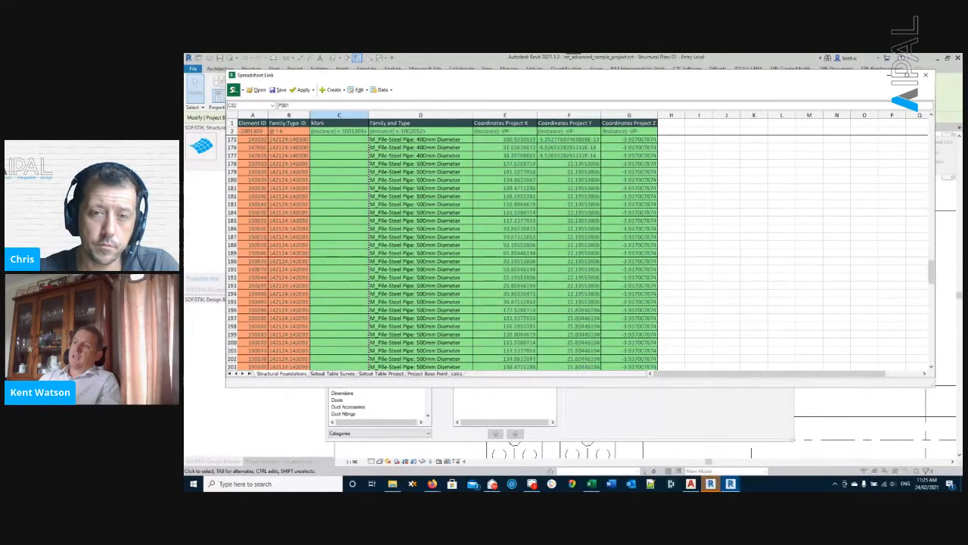
{"action": "scroll", "coordinate": [453, 250], "scroll_direction": "down", "scroll_amount": 11}
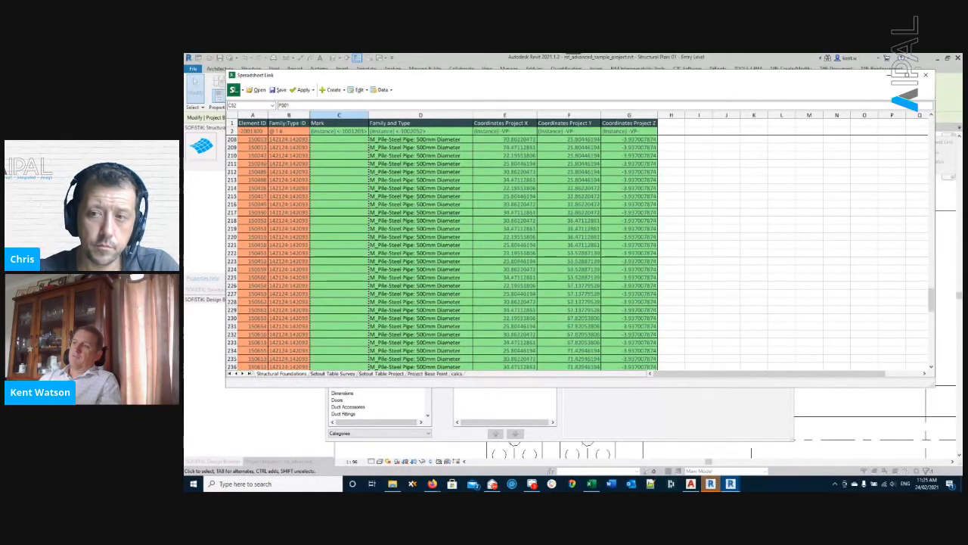
{"action": "scroll", "coordinate": [454, 250], "scroll_direction": "down", "scroll_amount": 10}
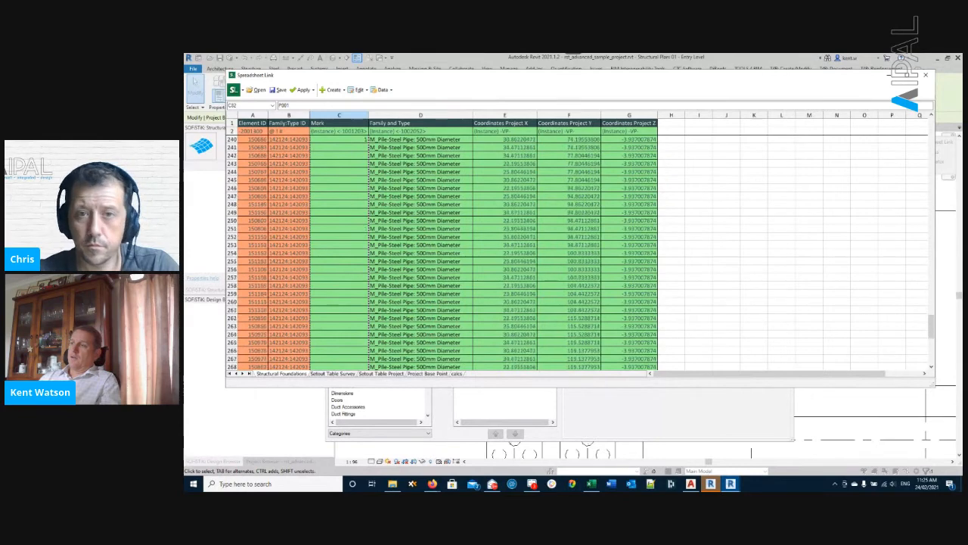
{"action": "scroll", "coordinate": [453, 249], "scroll_direction": "down", "scroll_amount": 11}
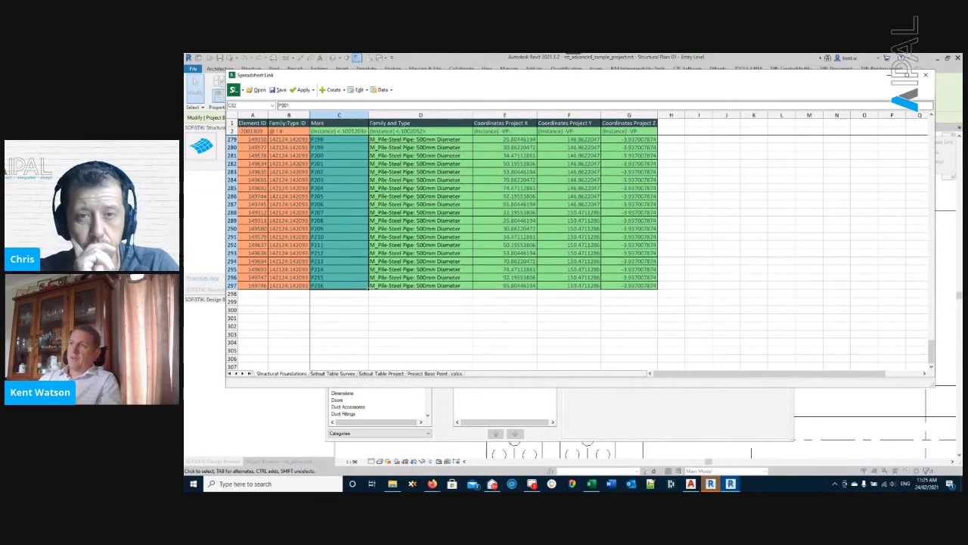
Apply the active worksheet's values to the Revit project and close Spreadsheet Link.
{"action": "left_click", "coordinate": [303, 89]}
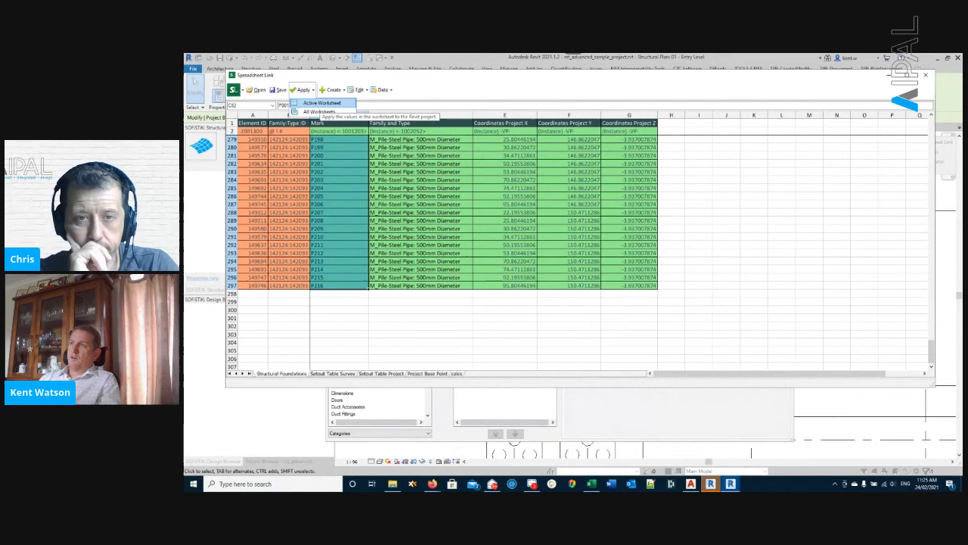
{"action": "left_click", "coordinate": [321, 102]}
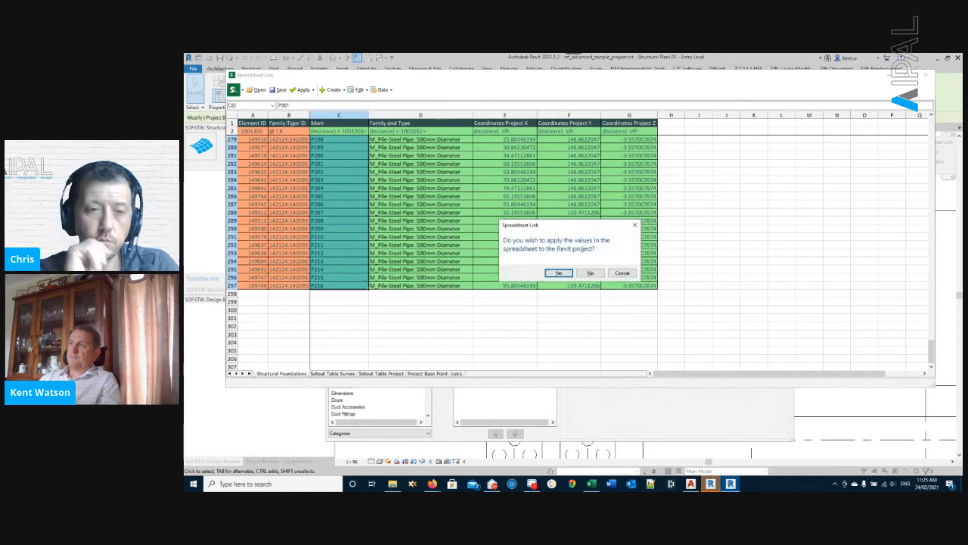
{"action": "left_click", "coordinate": [558, 272]}
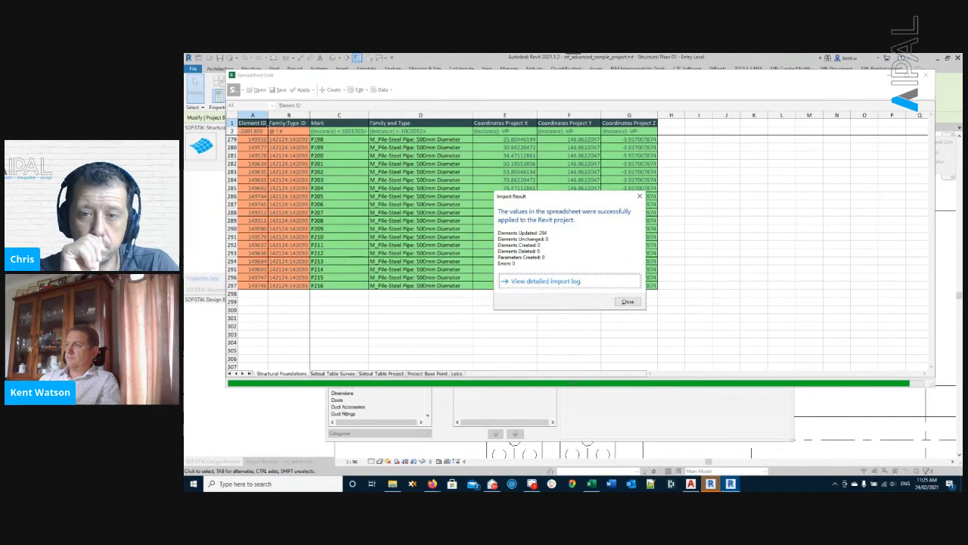
{"action": "left_click", "coordinate": [628, 301]}
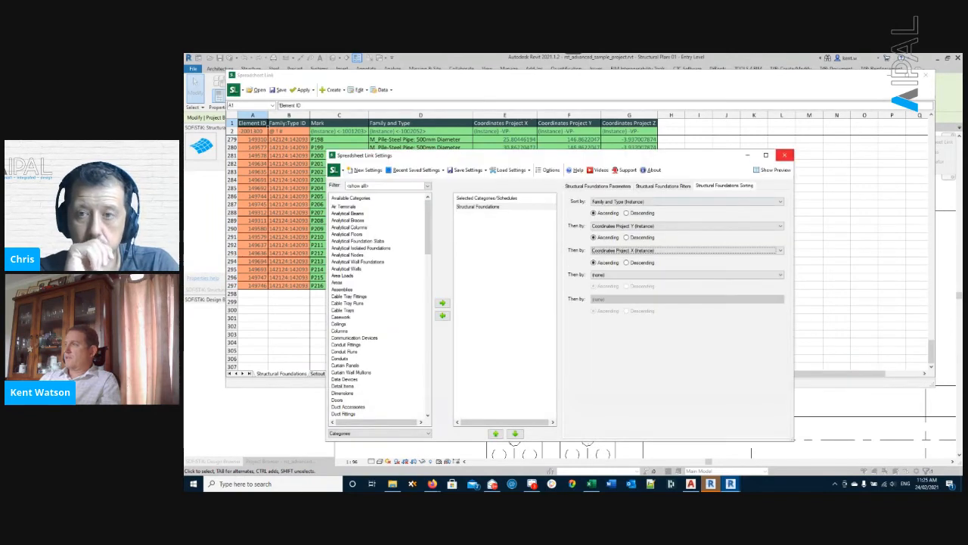
{"action": "left_click", "coordinate": [785, 154]}
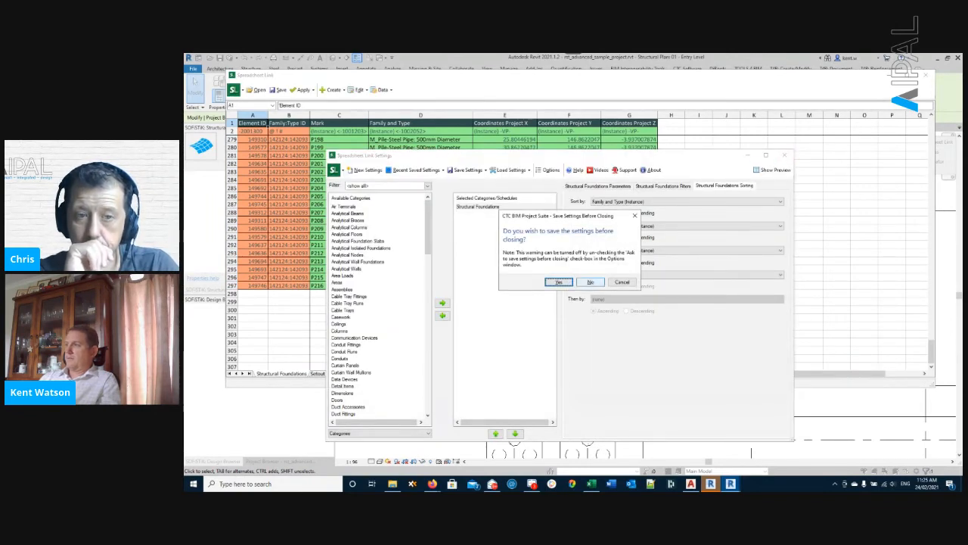
{"action": "left_click", "coordinate": [559, 282]}
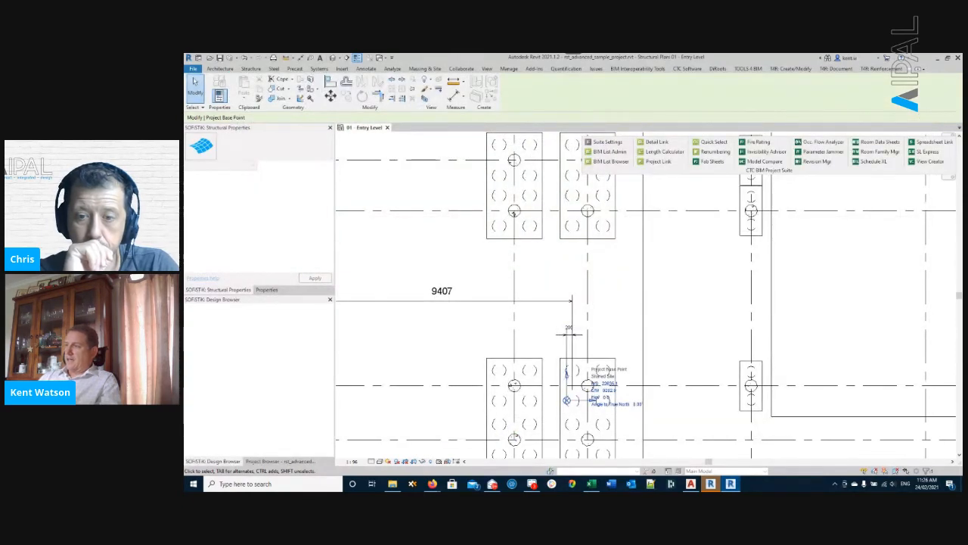
Check the Mark of the two-pile cap at the building's lower-left grid corner in the Entry Level plan.
{"action": "scroll", "coordinate": [592, 227], "scroll_direction": "down", "scroll_amount": 5}
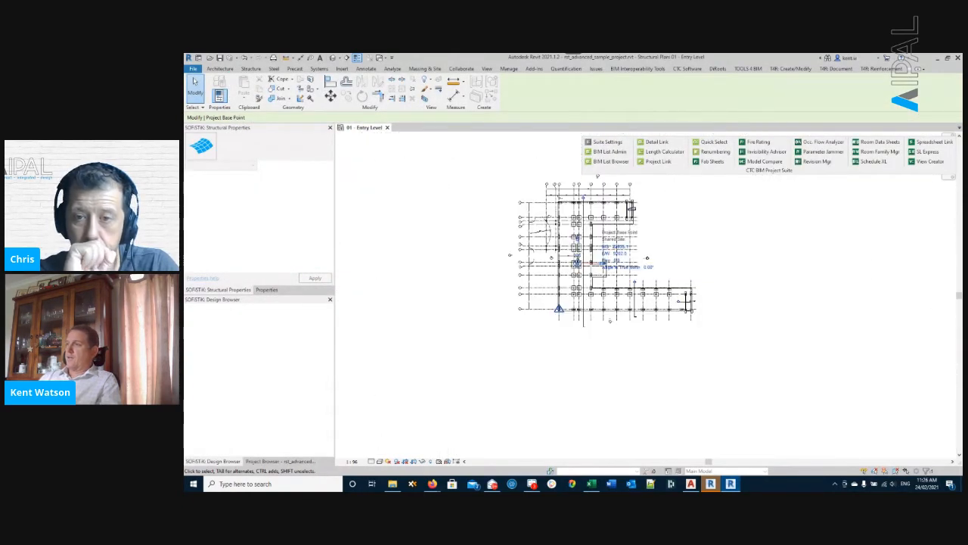
{"action": "scroll", "coordinate": [560, 309], "scroll_direction": "up", "scroll_amount": 10}
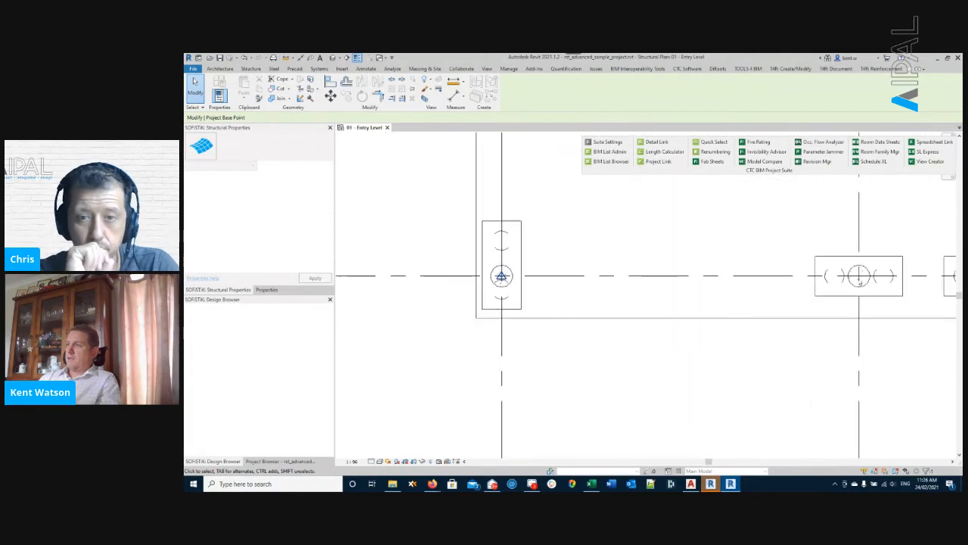
{"action": "left_click", "coordinate": [501, 287]}
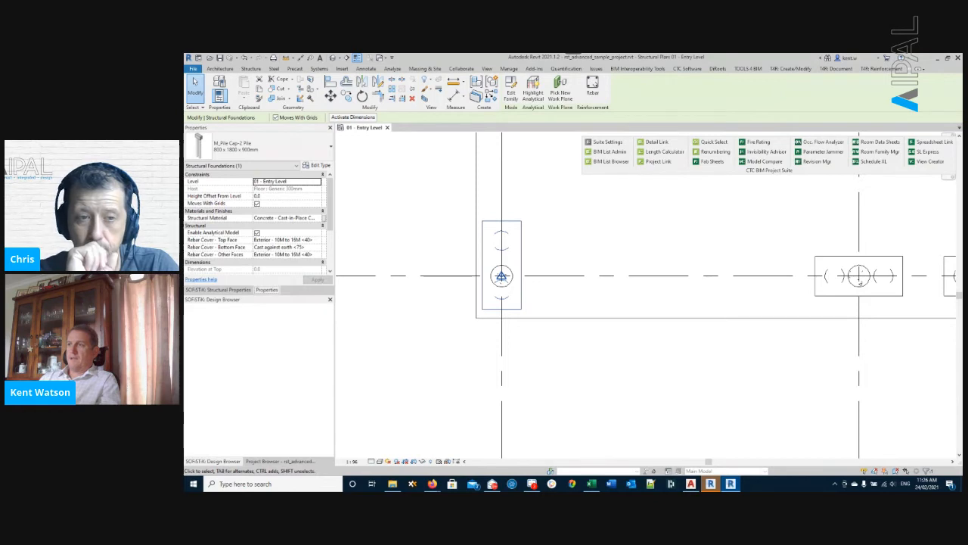
{"action": "scroll", "coordinate": [257, 223], "scroll_direction": "down", "scroll_amount": 3}
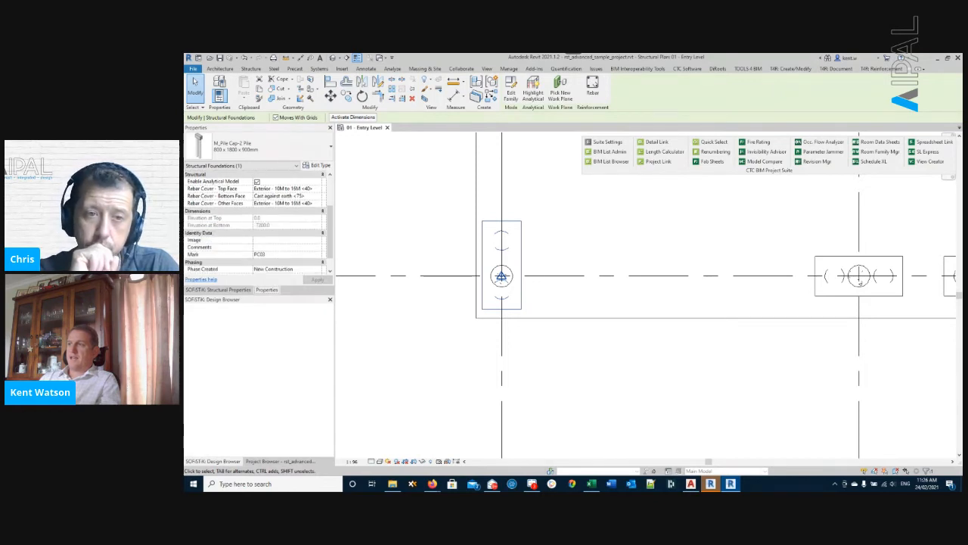
{"action": "scroll", "coordinate": [393, 331], "scroll_direction": "down", "scroll_amount": 8}
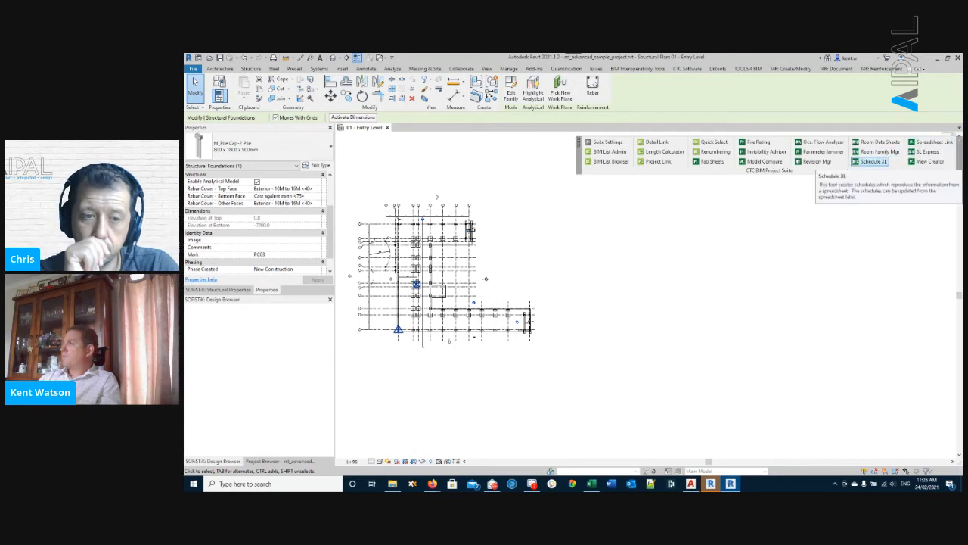
Load the recent Foundation Layout Table_02 settings in Spreadsheet Link and overwrite the existing worksheet with the new foundation data.
{"action": "left_click", "coordinate": [934, 142]}
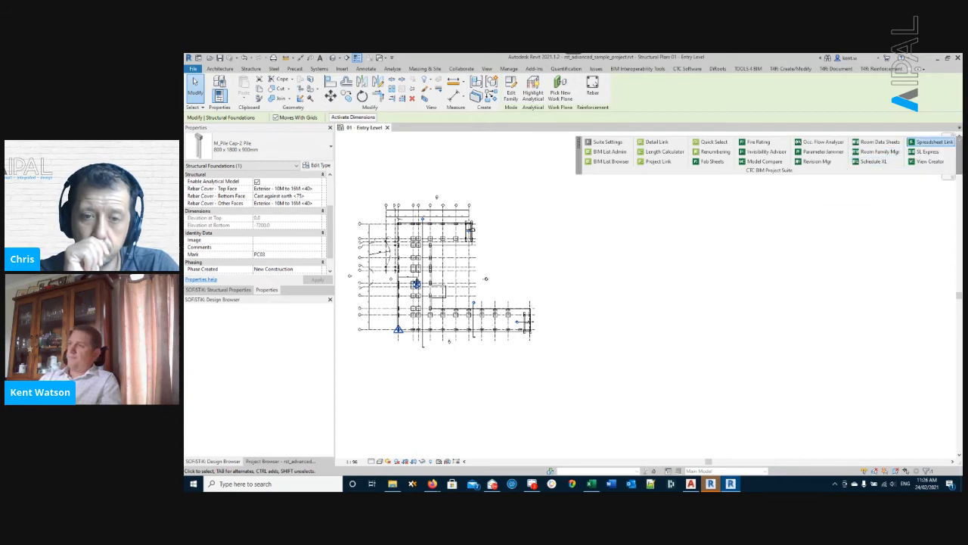
{"action": "left_click", "coordinate": [509, 169]}
{"action": "left_click", "coordinate": [415, 171]}
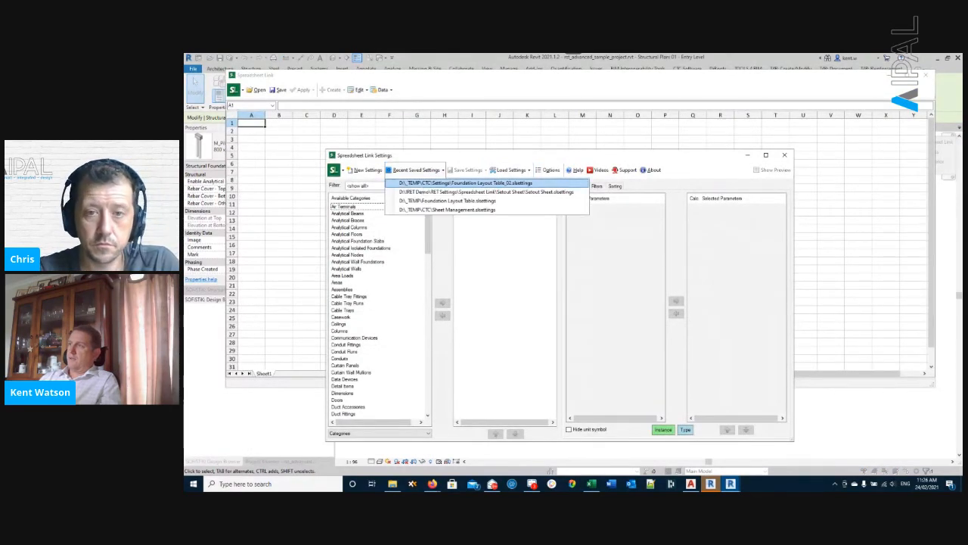
{"action": "left_click", "coordinate": [439, 192]}
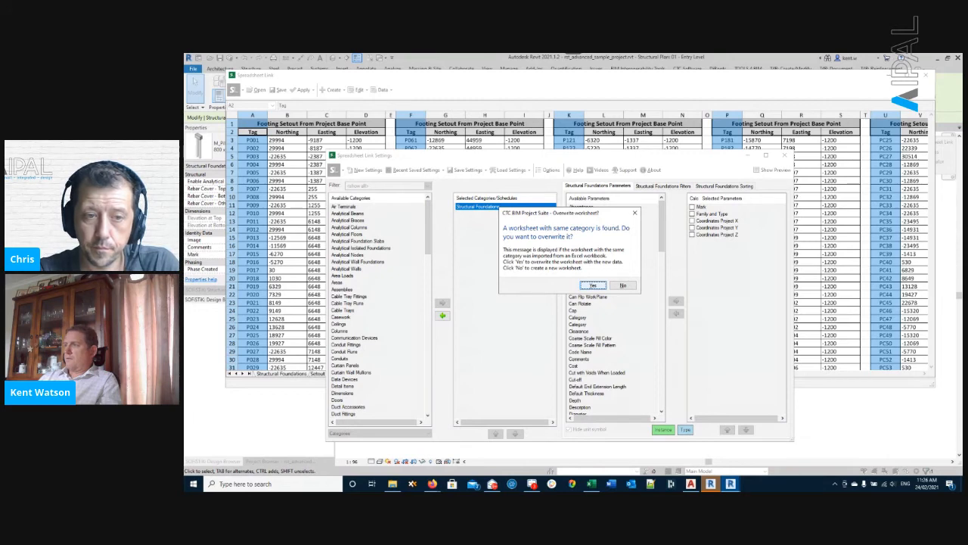
{"action": "key", "text": "Return"}
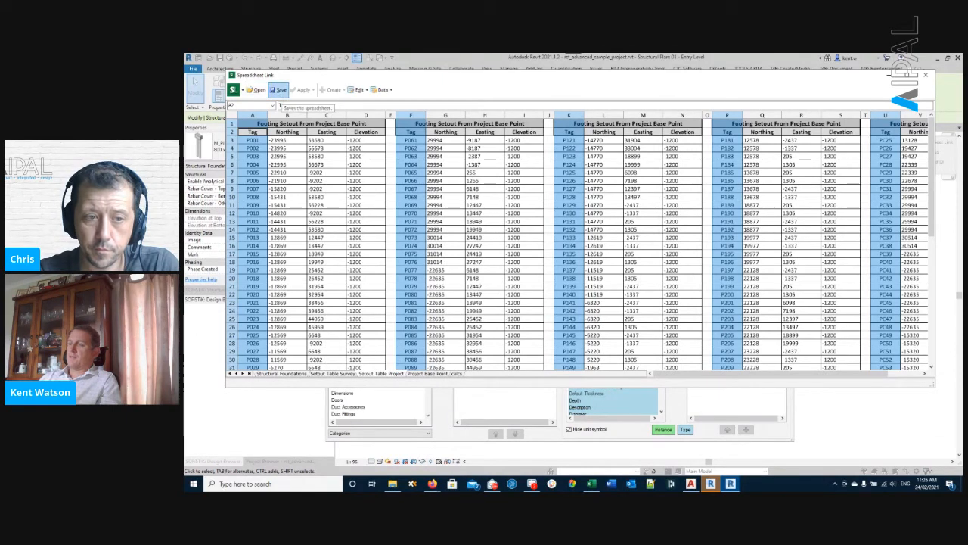
{"action": "left_click", "coordinate": [278, 90]}
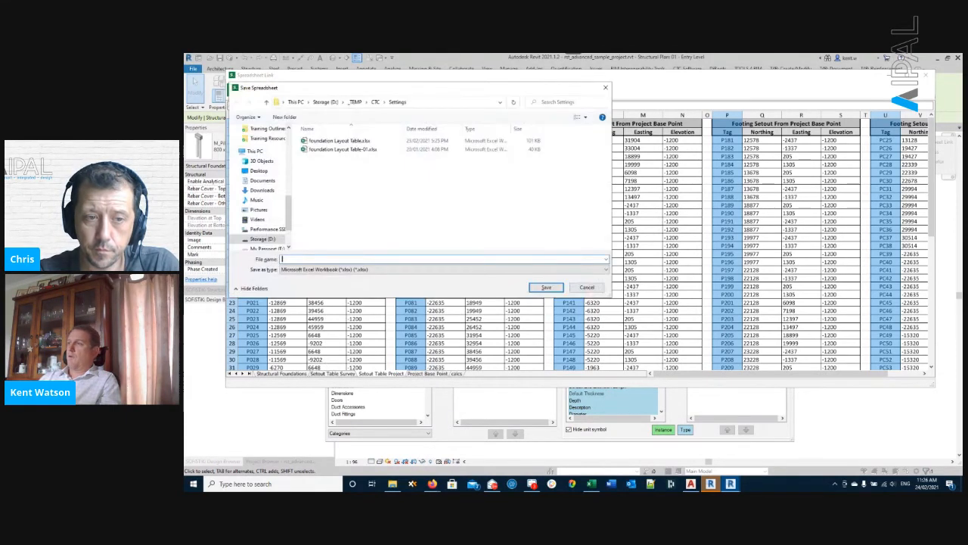
{"action": "left_click", "coordinate": [587, 288]}
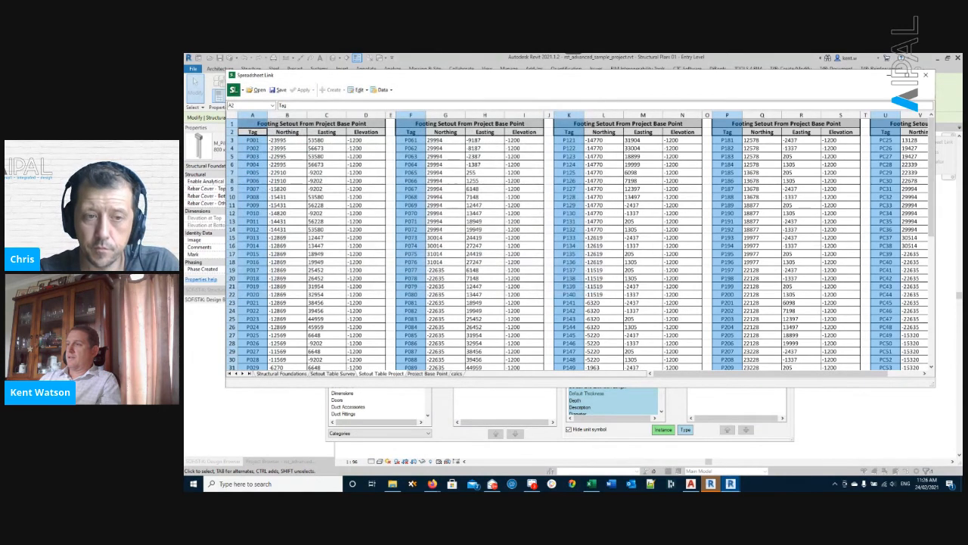
Examine the Setout Table Project worksheet's pile and pile cap tags and coordinates across all columns, down to the last pile cap row.
{"action": "left_click_drag", "start_coordinate": [787, 374], "coordinate": [820, 374]}
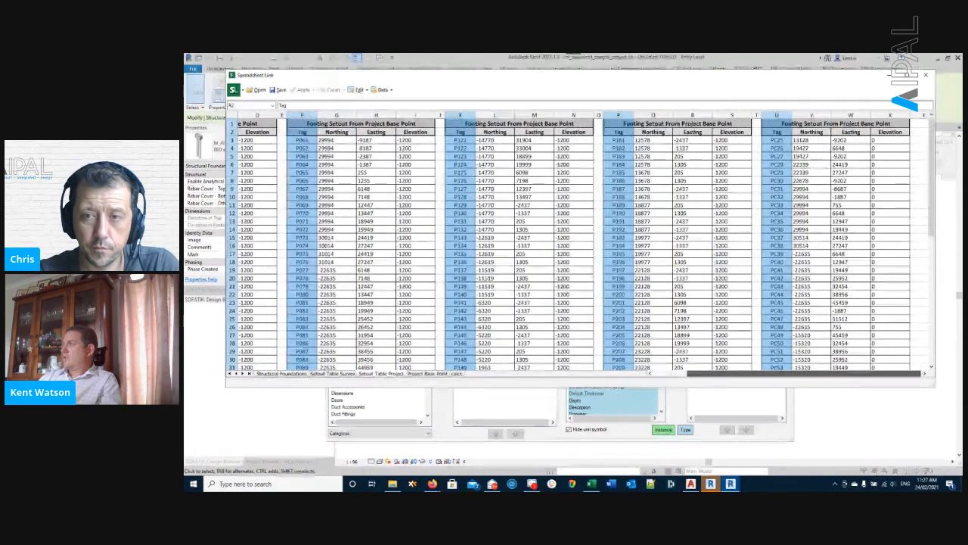
{"action": "scroll", "coordinate": [575, 242], "scroll_direction": "down", "scroll_amount": 11}
{"action": "left_click_drag", "start_coordinate": [777, 277], "coordinate": [890, 277]}
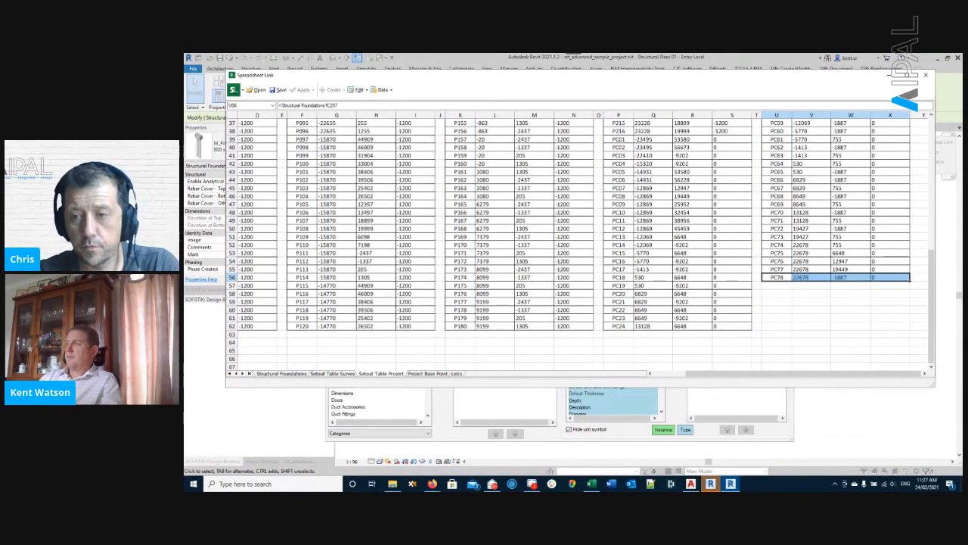
{"action": "scroll", "coordinate": [581, 242], "scroll_direction": "up", "scroll_amount": 12}
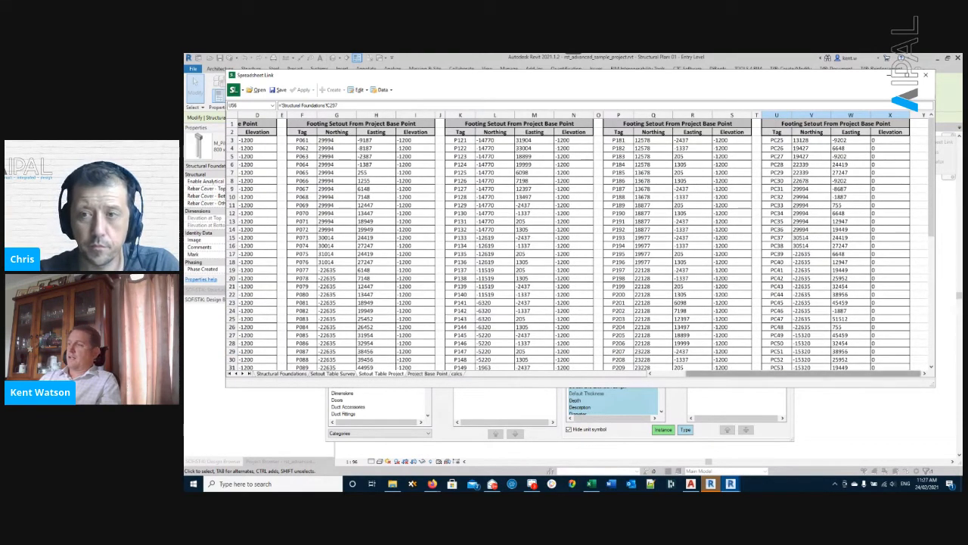
{"action": "scroll", "coordinate": [580, 242], "scroll_direction": "left", "scroll_amount": 3}
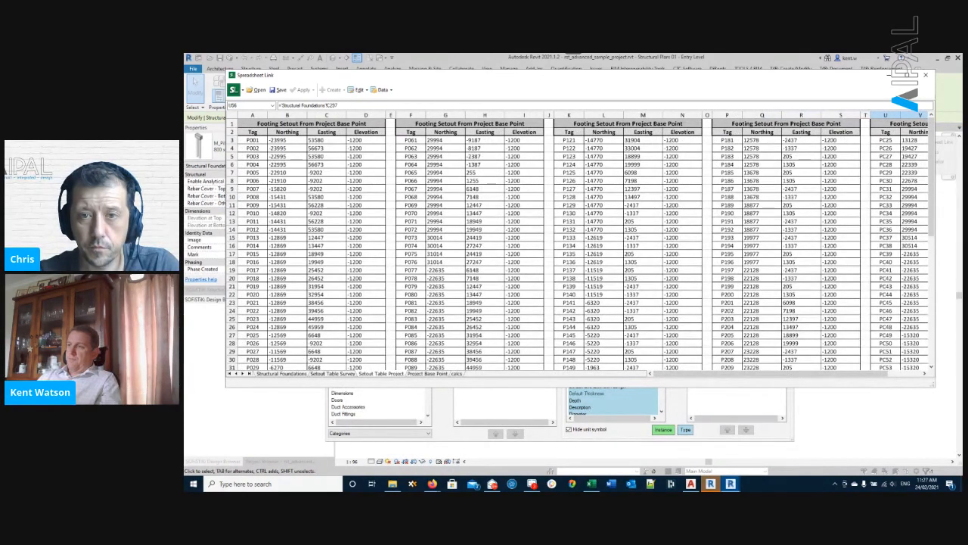
{"action": "scroll", "coordinate": [580, 242], "scroll_direction": "down", "scroll_amount": 13}
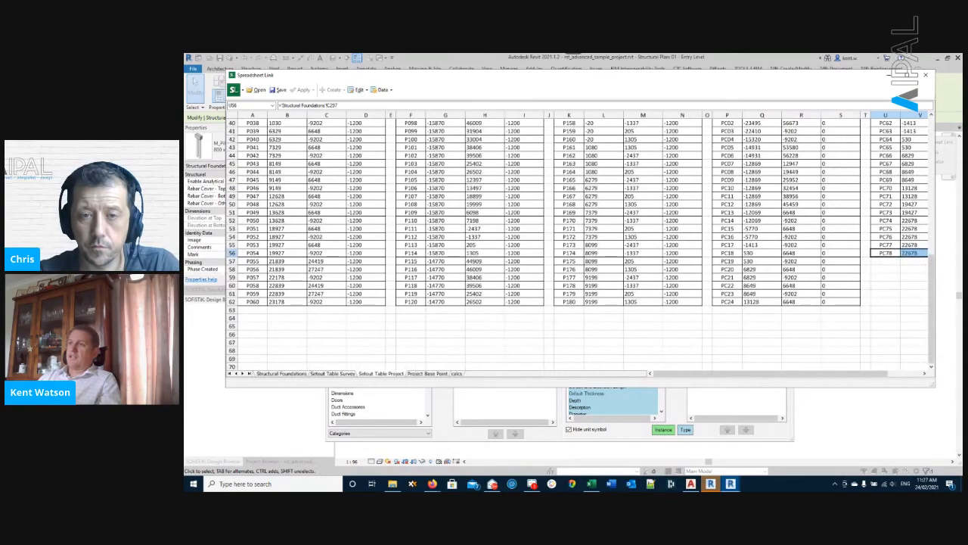
{"action": "scroll", "coordinate": [580, 243], "scroll_direction": "up", "scroll_amount": 11}
{"action": "scroll", "coordinate": [580, 242], "scroll_direction": "up", "scroll_amount": 2}
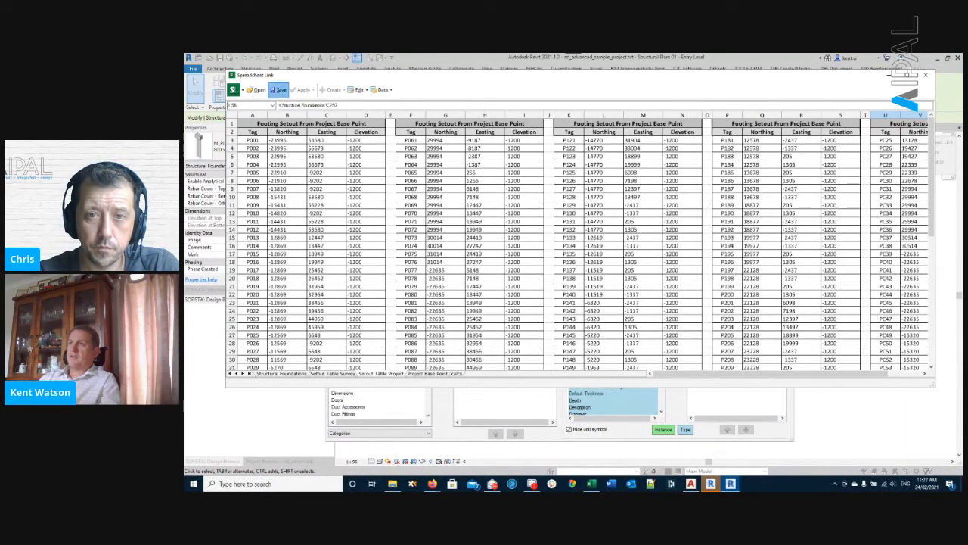
Save the workbook over Foundation setout.xlsx in the CTC folder without opening it, and close Spreadsheet Link without saving its settings.
{"action": "left_click", "coordinate": [278, 89]}
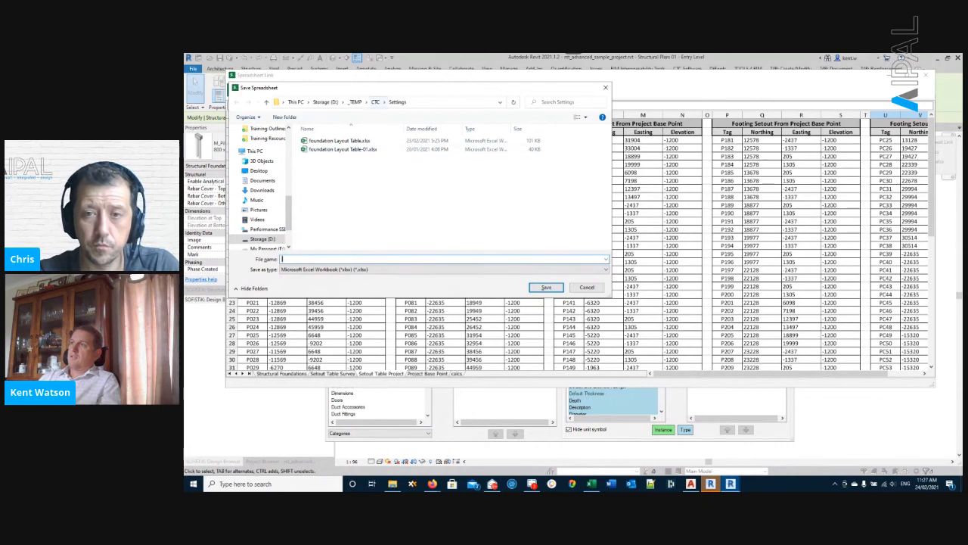
{"action": "left_click", "coordinate": [376, 101]}
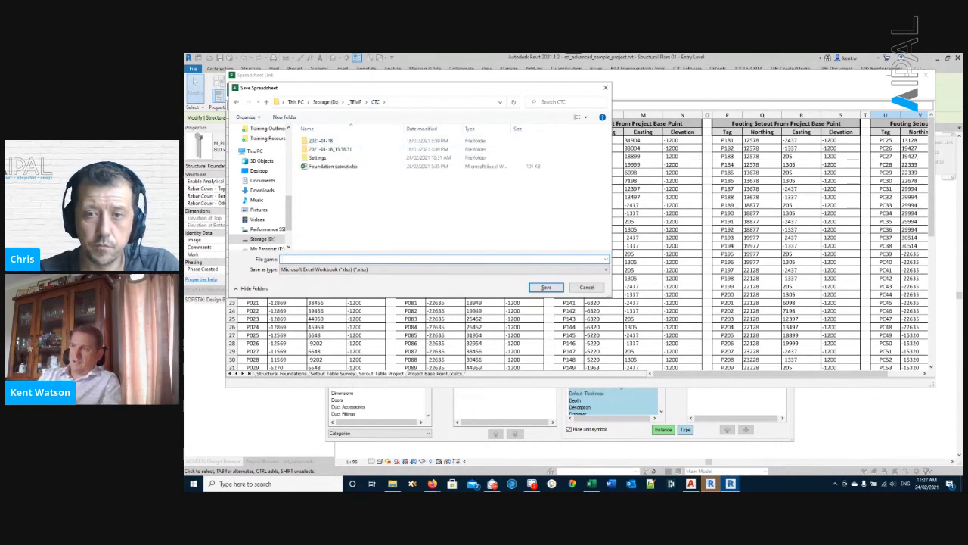
{"action": "left_click", "coordinate": [333, 166]}
{"action": "left_click", "coordinate": [546, 288]}
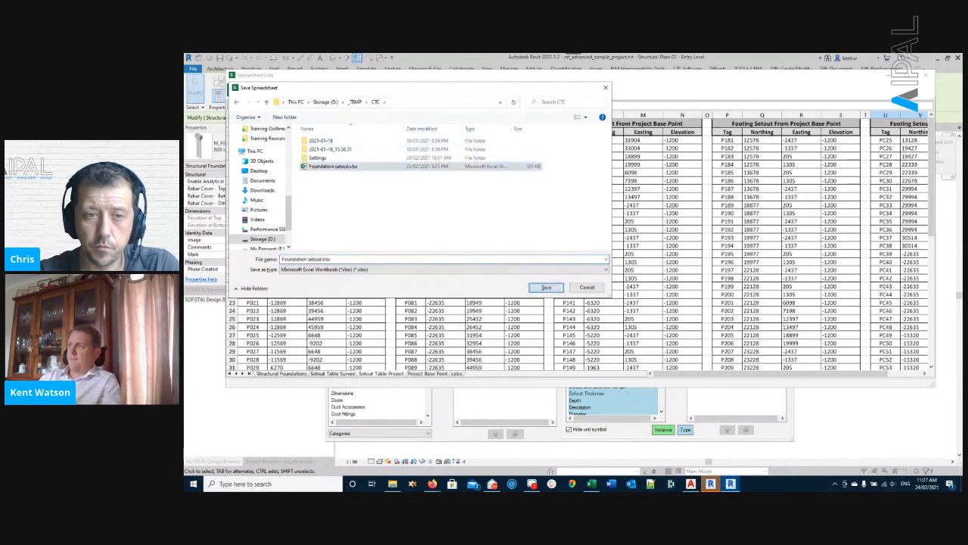
{"action": "left_click", "coordinate": [593, 269]}
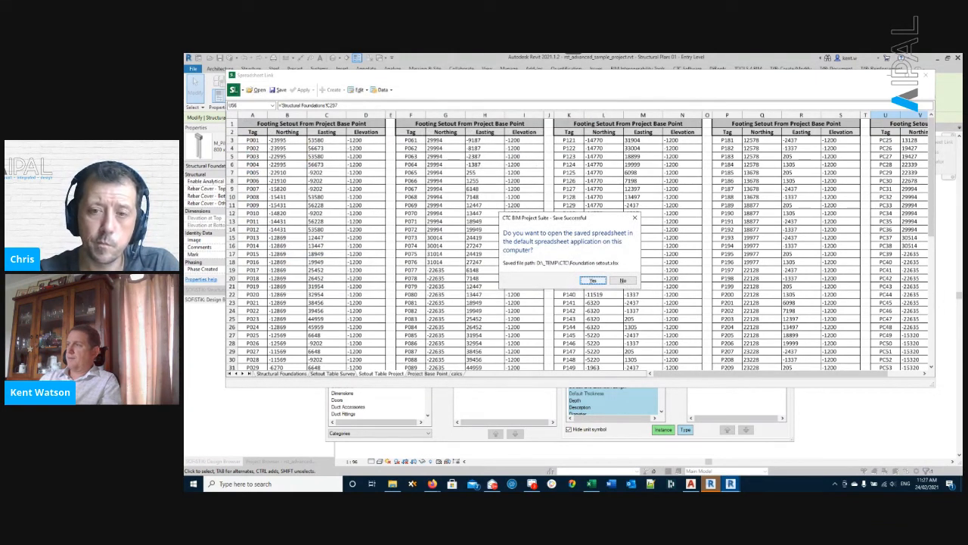
{"action": "left_click", "coordinate": [624, 281]}
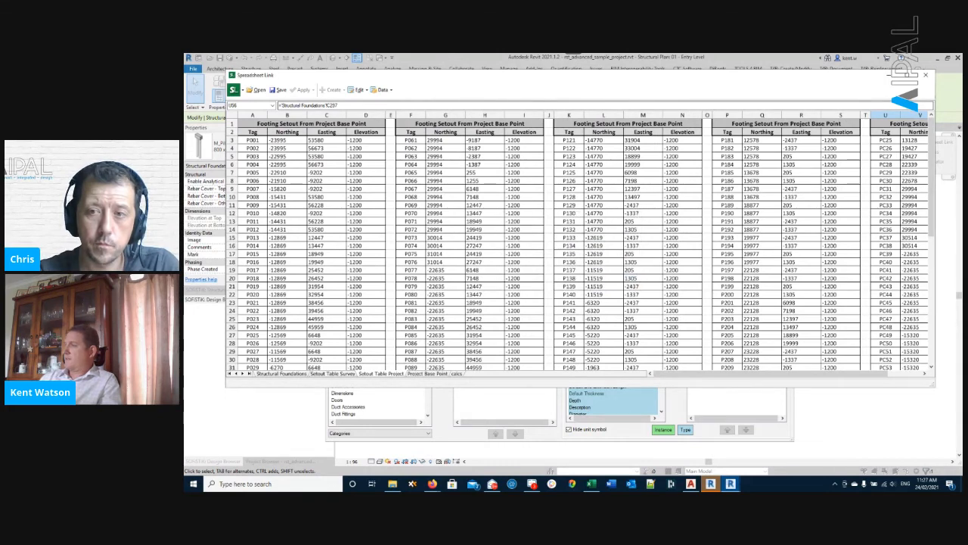
{"action": "left_click", "coordinate": [785, 155]}
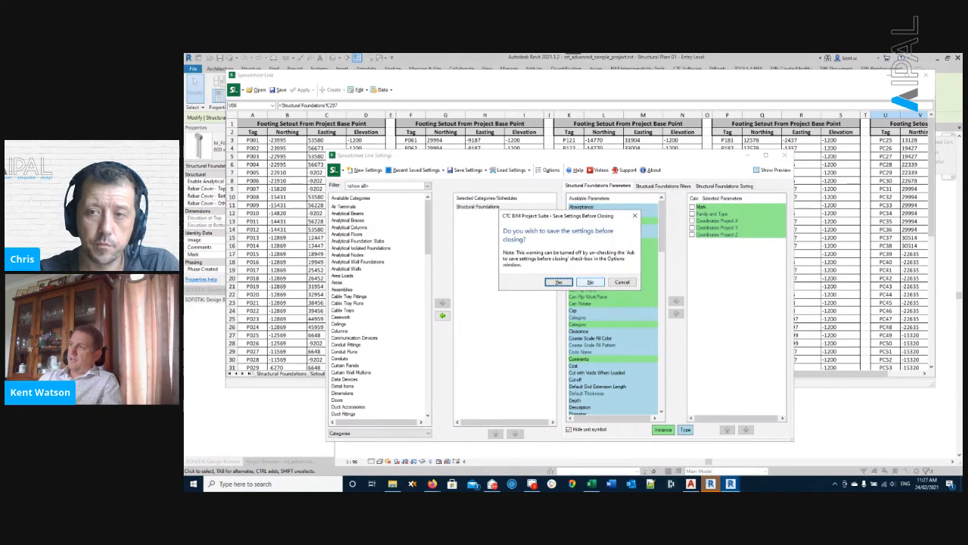
{"action": "left_click", "coordinate": [591, 282]}
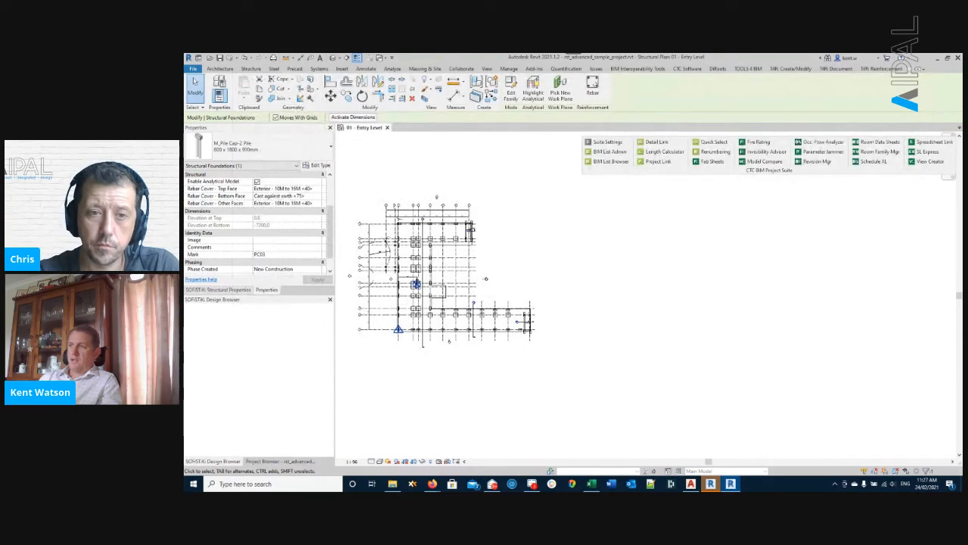
Create a new sheet in the project with the A1 metric title block.
{"action": "left_click", "coordinate": [280, 461]}
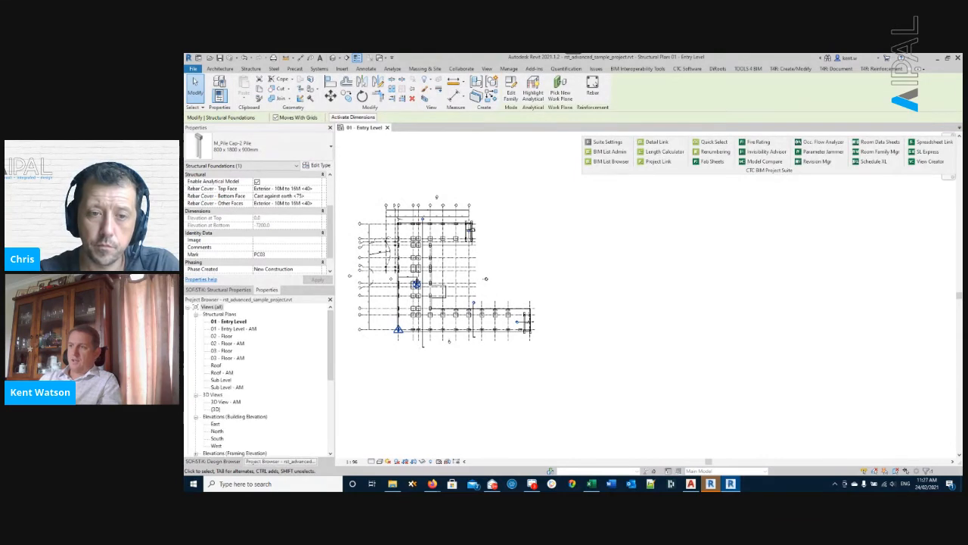
{"action": "scroll", "coordinate": [227, 378], "scroll_direction": "down", "scroll_amount": 5}
{"action": "right_click", "coordinate": [213, 395]}
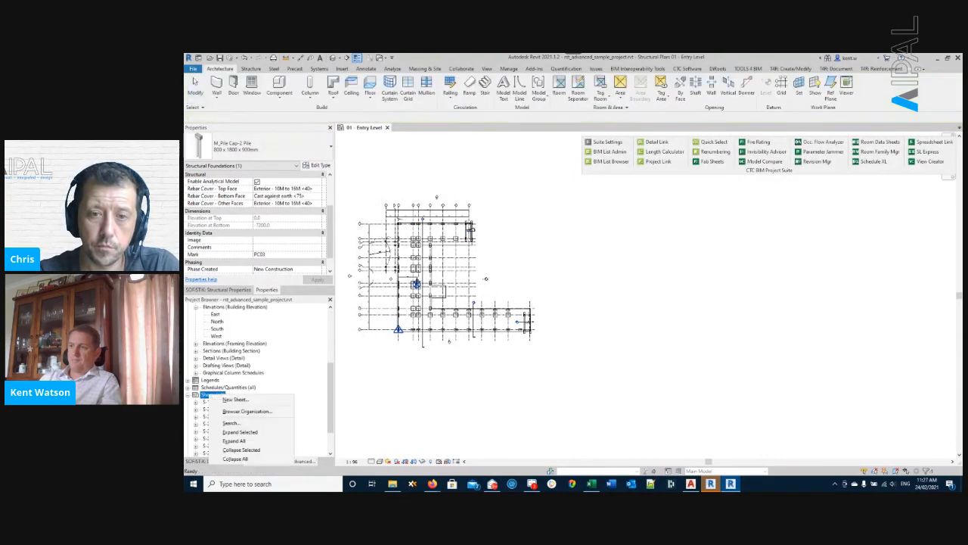
{"action": "left_click", "coordinate": [235, 399]}
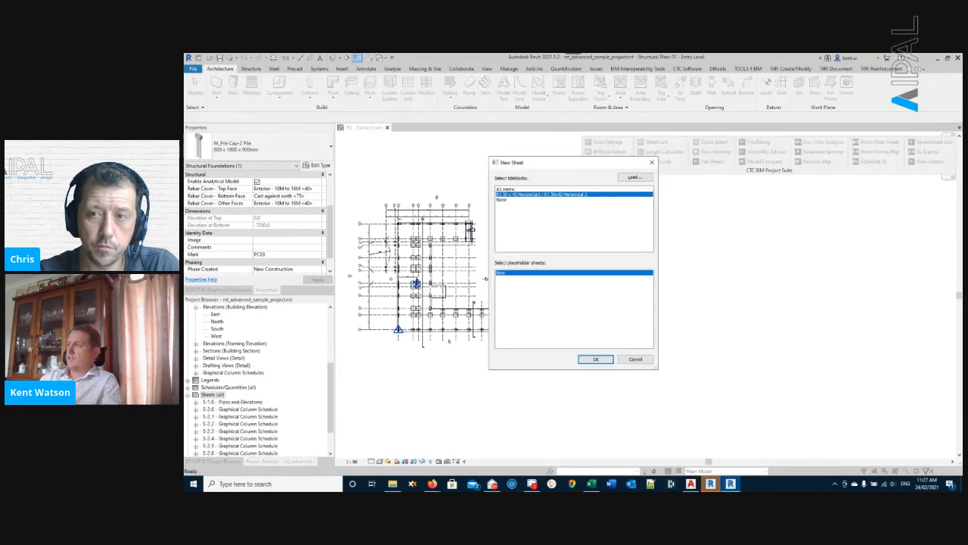
{"action": "left_click", "coordinate": [506, 189]}
{"action": "left_click", "coordinate": [596, 360]}
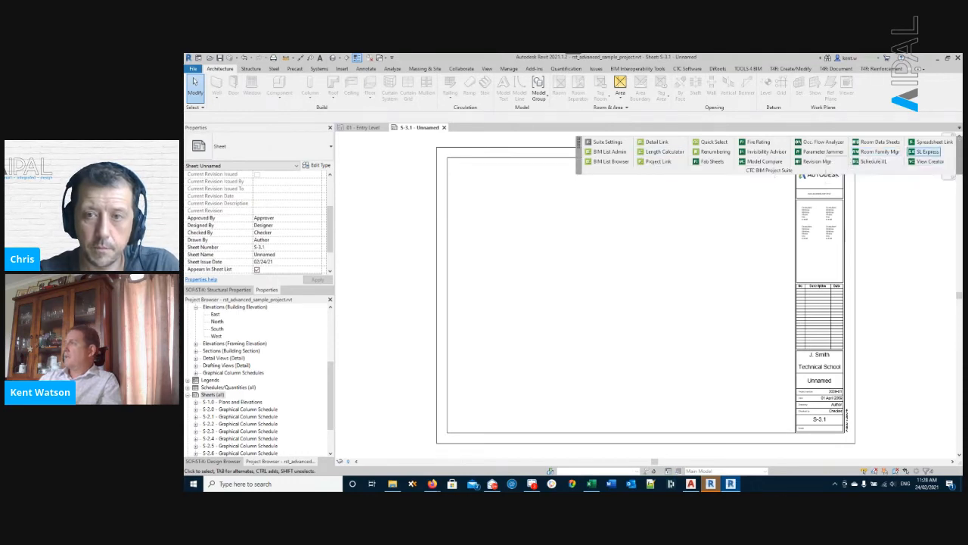
Start a new Schedule XL link and load Foundation setout.xlsx from the CTC folder.
{"action": "left_click", "coordinate": [871, 161]}
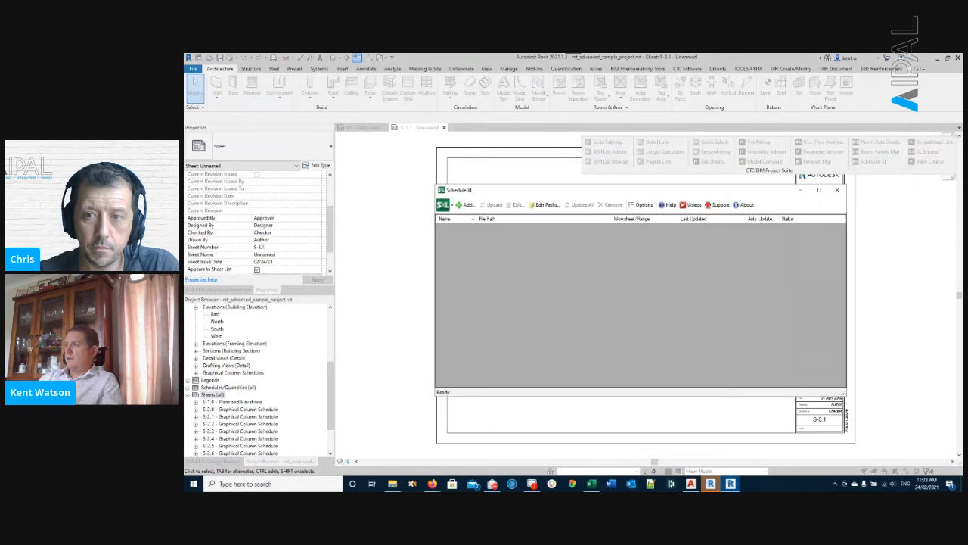
{"action": "left_click", "coordinate": [466, 204]}
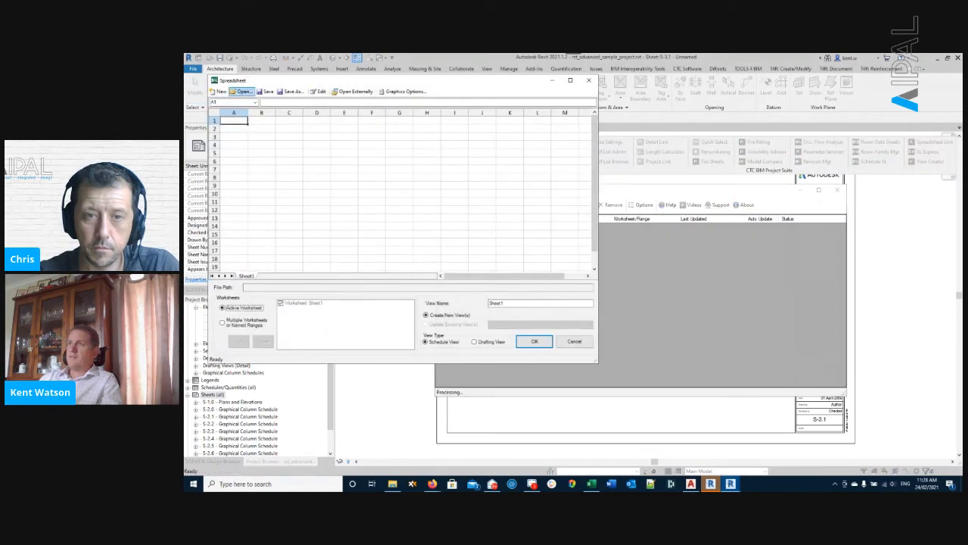
{"action": "left_click", "coordinate": [243, 91]}
{"action": "left_click", "coordinate": [316, 171]}
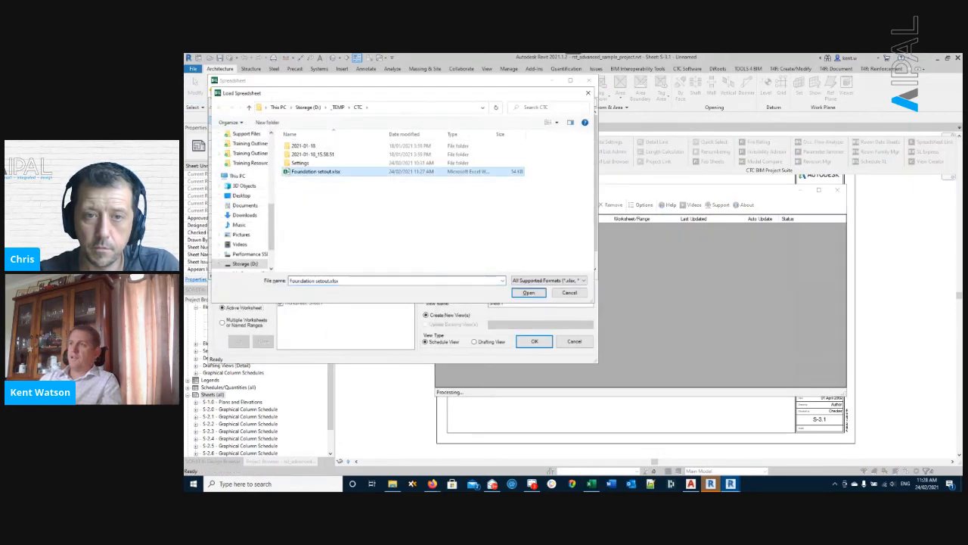
{"action": "left_click", "coordinate": [529, 292]}
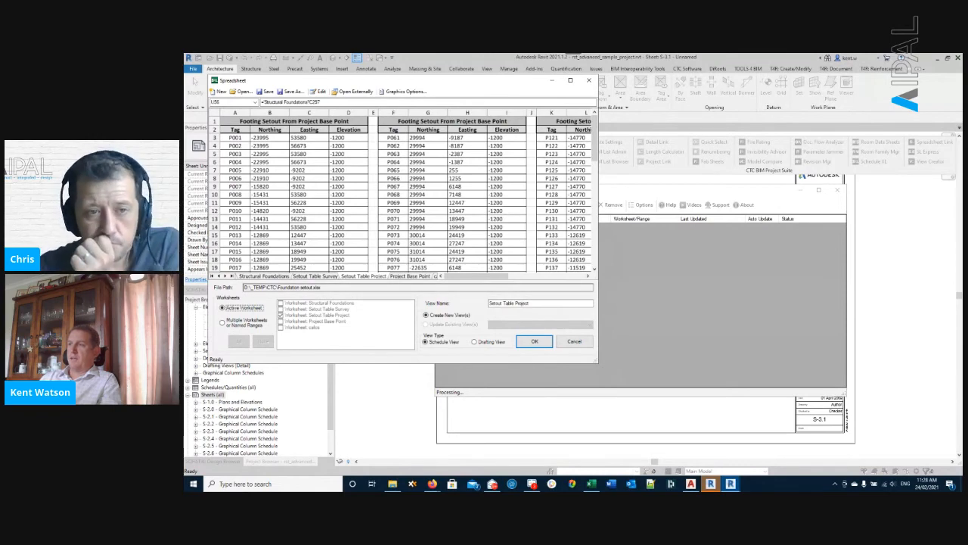
Import both the Setout Table Survey and Setout Table Project worksheets as new schedule views and close Schedule XL.
{"action": "left_click", "coordinate": [316, 276]}
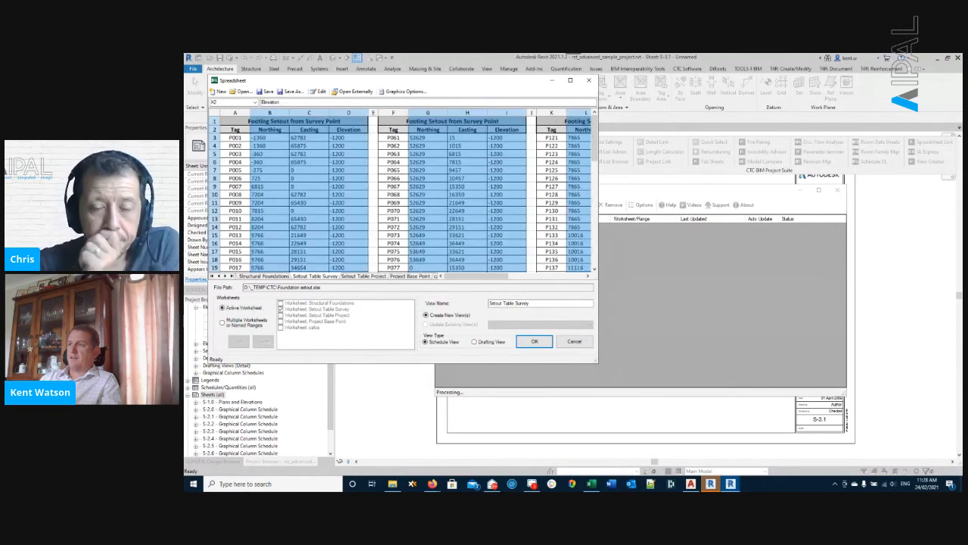
{"action": "left_click", "coordinate": [364, 277]}
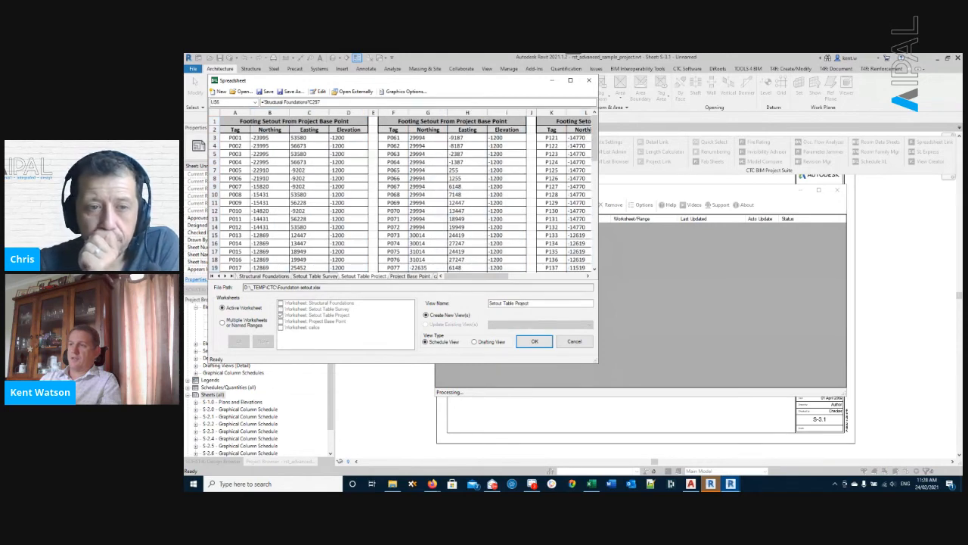
{"action": "left_click", "coordinate": [223, 323]}
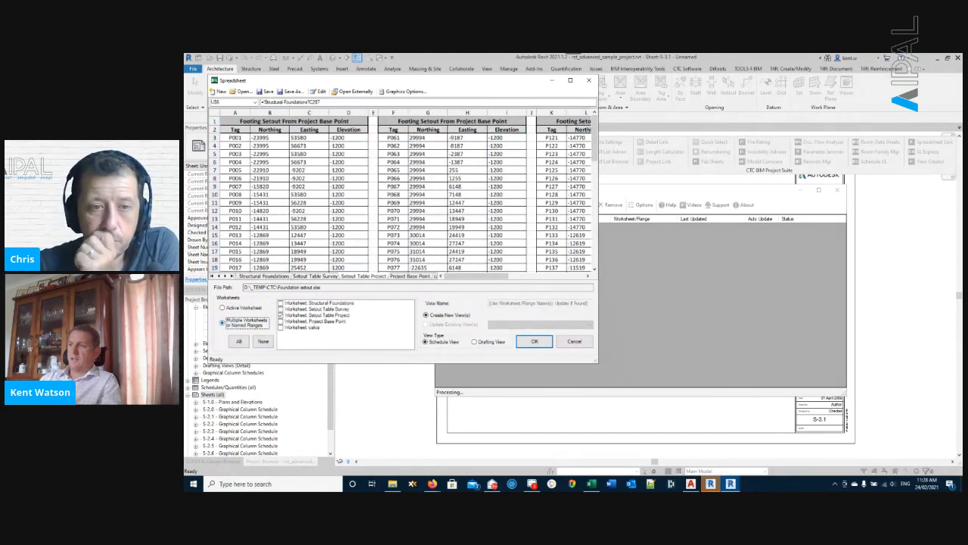
{"action": "left_click", "coordinate": [281, 309]}
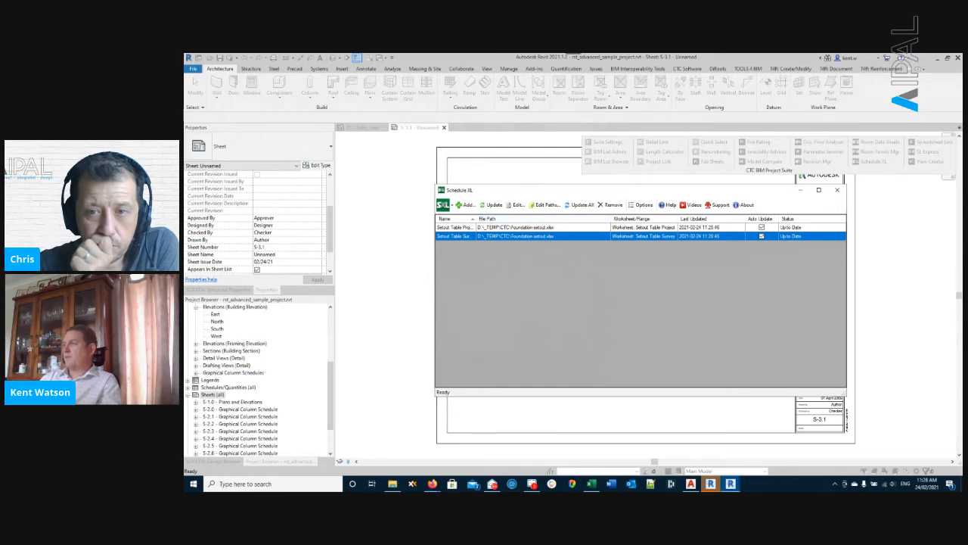
{"action": "left_click", "coordinate": [836, 190]}
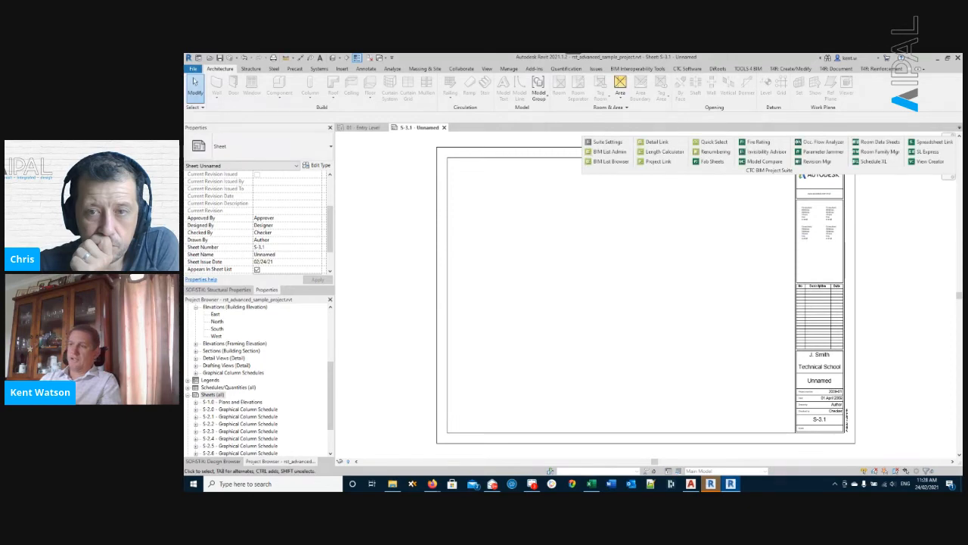
Place the SXL - Setout Table Project schedule on sheet S-3.1, near the upper-left corner inside the title block border.
{"action": "left_click", "coordinate": [228, 387]}
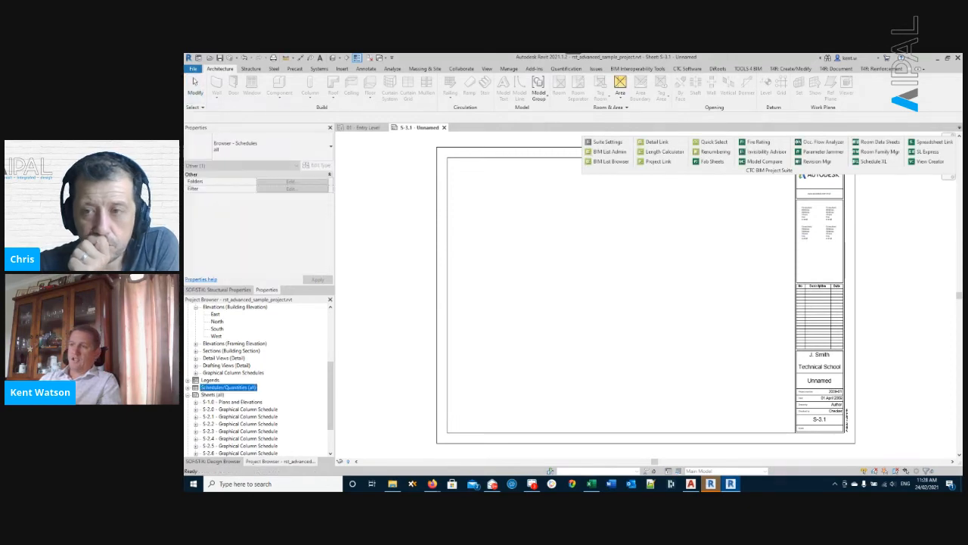
{"action": "left_click", "coordinate": [187, 388]}
{"action": "left_click", "coordinate": [229, 410]}
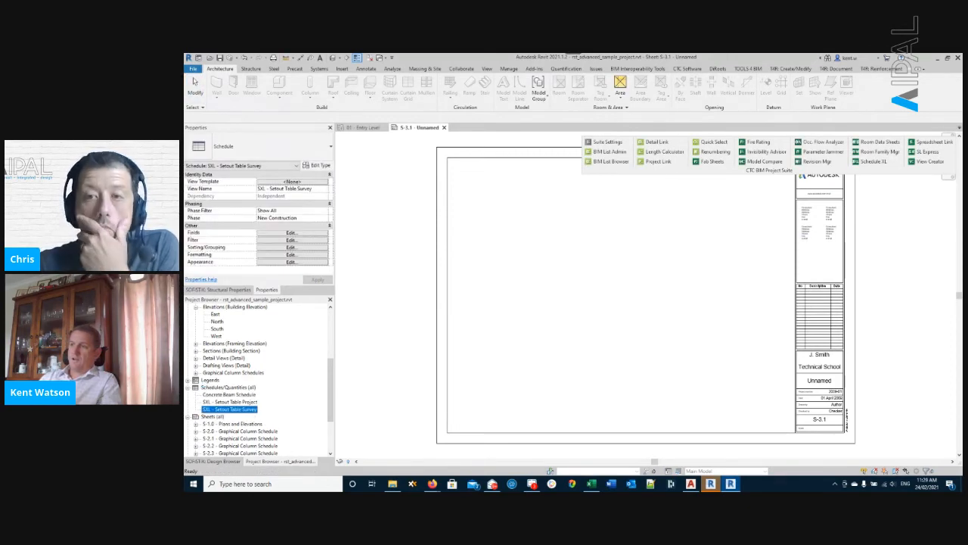
{"action": "left_click", "coordinate": [230, 401]}
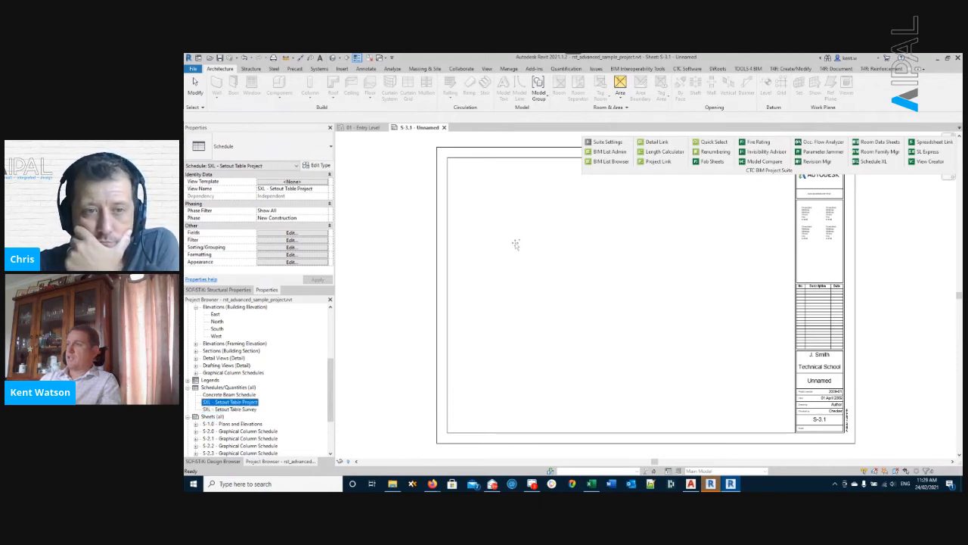
{"action": "left_click_drag", "start_coordinate": [230, 402], "coordinate": [575, 280]}
{"action": "left_click", "coordinate": [426, 134]}
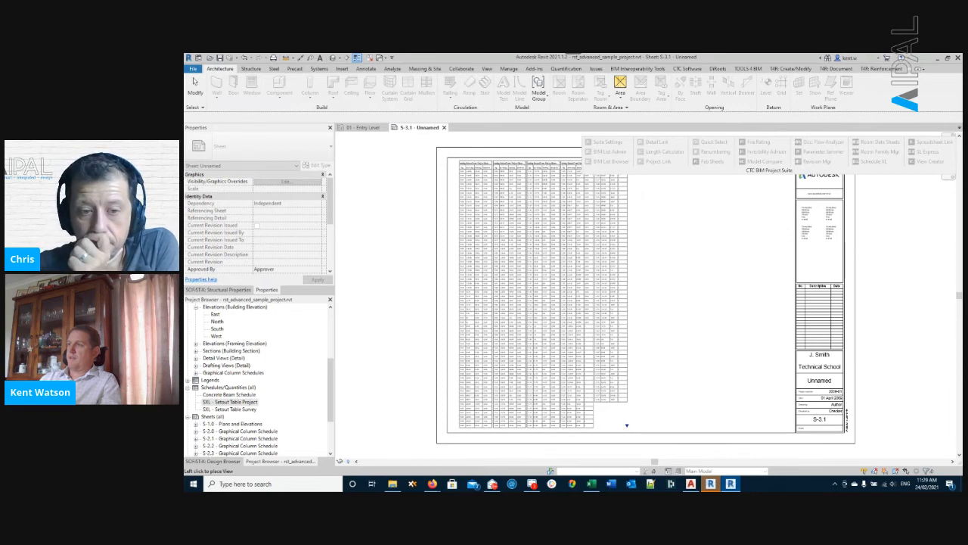
{"action": "left_click", "coordinate": [458, 159]}
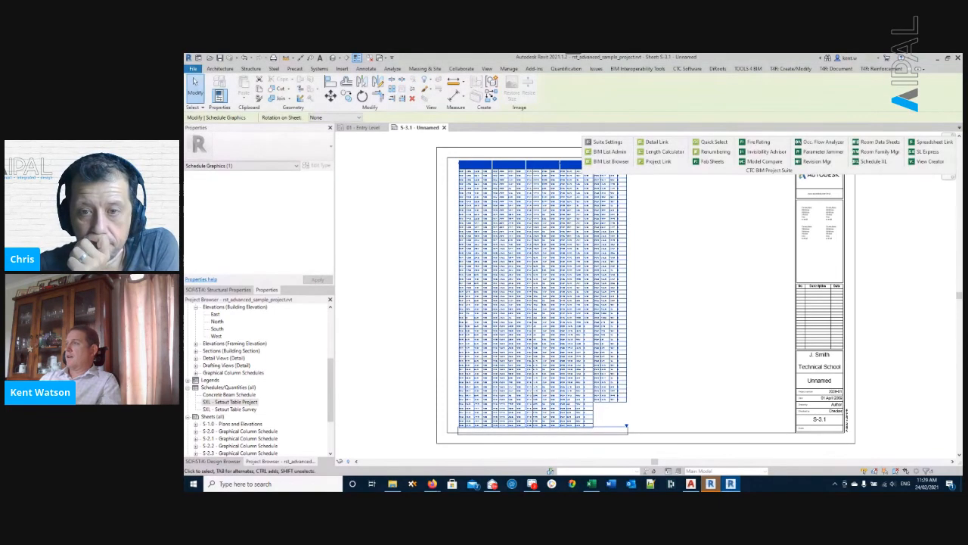
{"action": "key", "text": "Escape"}
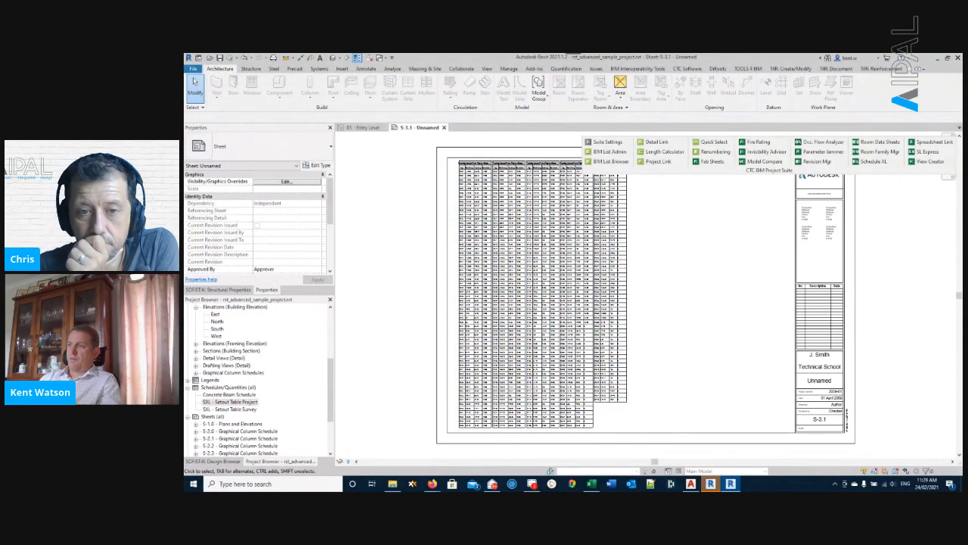
Examine the tags, northings, eastings and elevations in the placed project setout table, and its overall fit on the sheet.
{"action": "scroll", "coordinate": [493, 163], "scroll_direction": "up", "scroll_amount": 6}
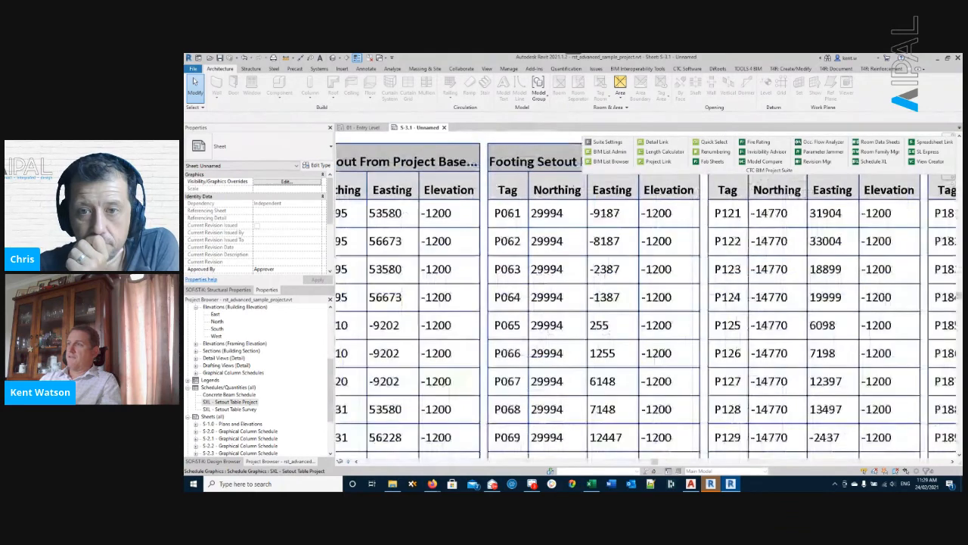
{"action": "middle_click_drag", "start_coordinate": [514, 254], "coordinate": [648, 255]}
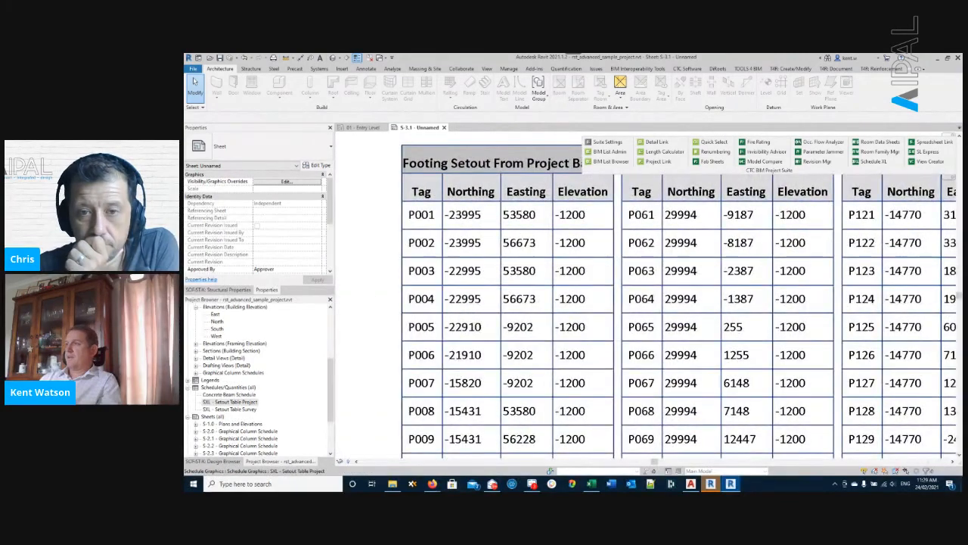
{"action": "scroll", "coordinate": [394, 232], "scroll_direction": "down", "scroll_amount": 2}
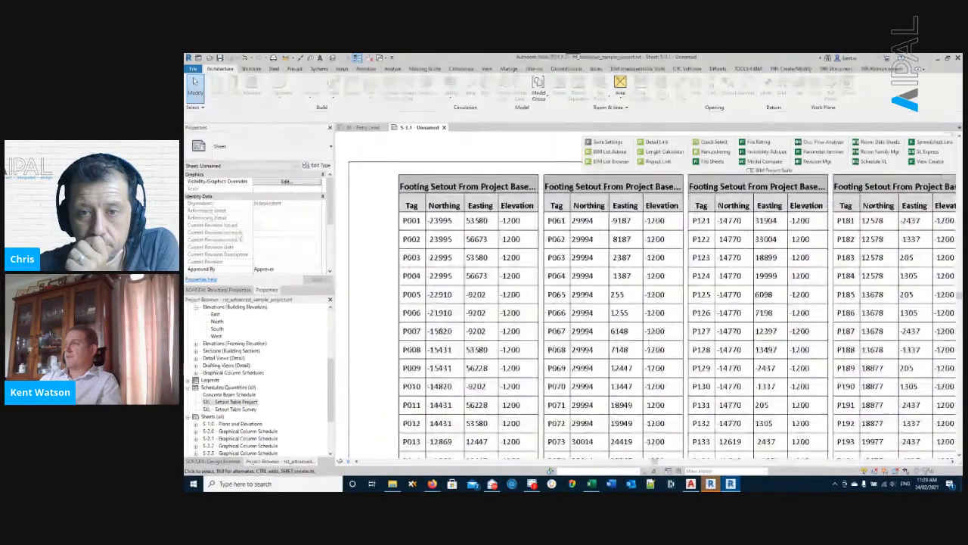
{"action": "scroll", "coordinate": [454, 250], "scroll_direction": "down", "scroll_amount": 1}
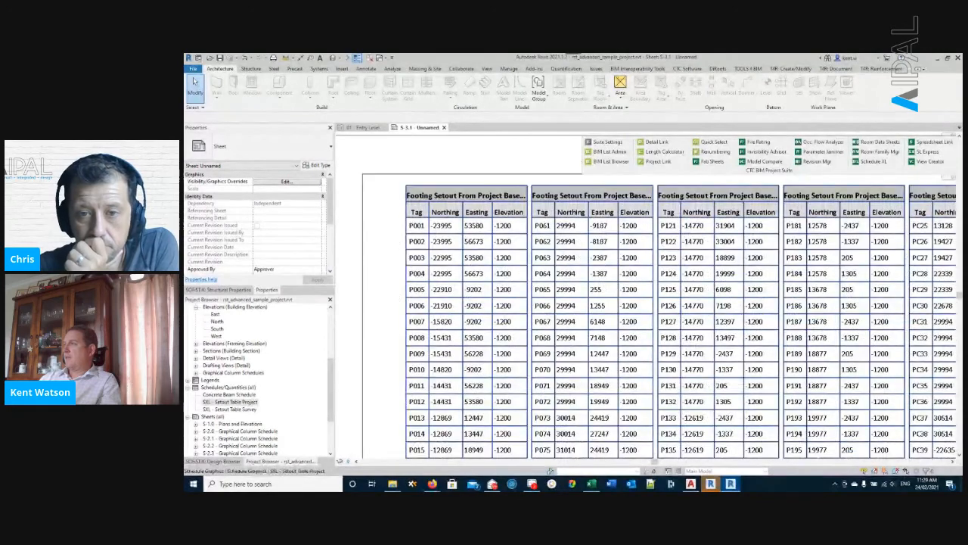
{"action": "scroll", "coordinate": [483, 272], "scroll_direction": "down", "scroll_amount": 3}
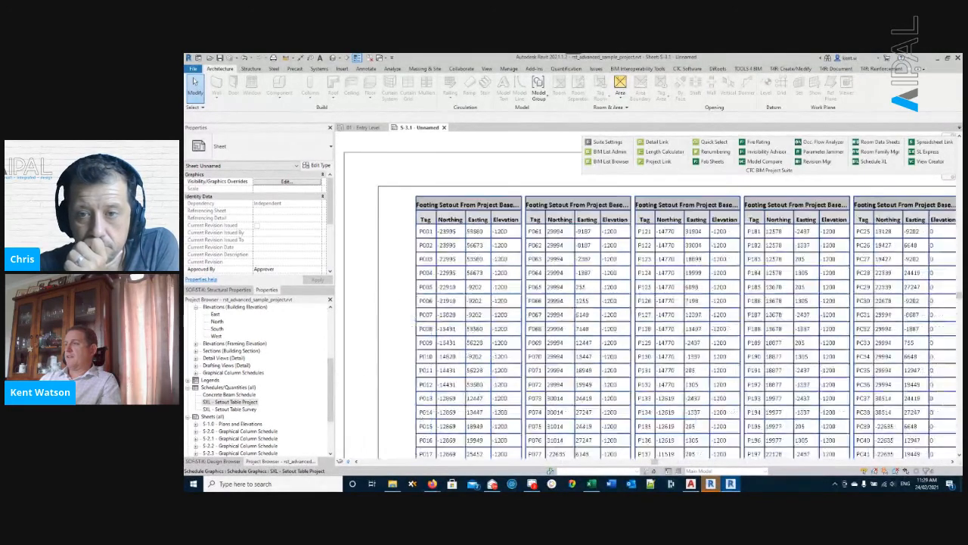
{"action": "scroll", "coordinate": [504, 340], "scroll_direction": "down", "scroll_amount": 3}
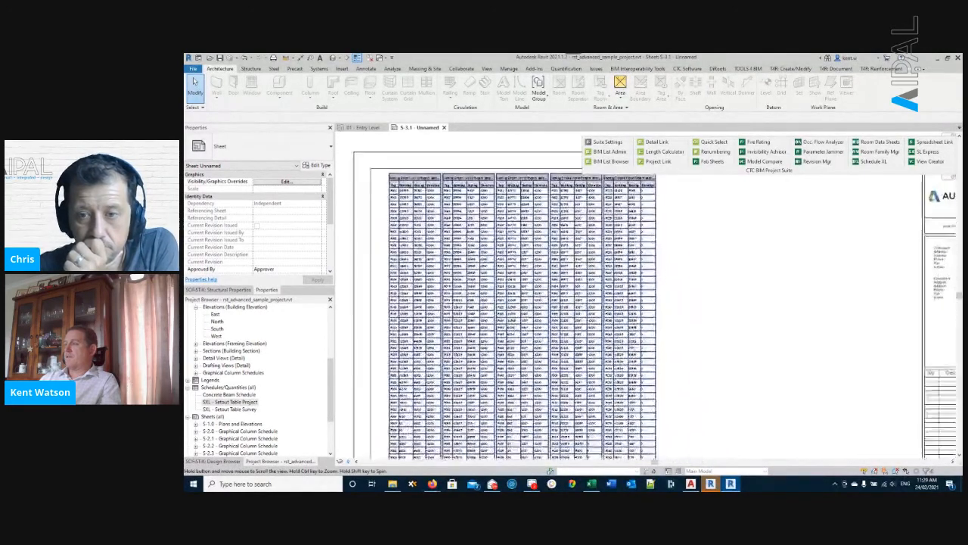
{"action": "scroll", "coordinate": [702, 370], "scroll_direction": "down", "scroll_amount": 1}
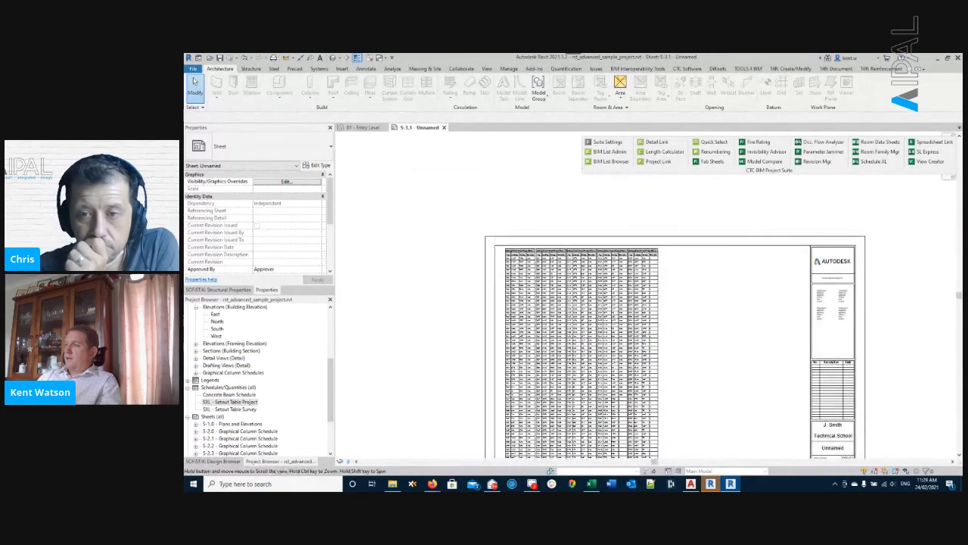
{"action": "middle_click_drag", "start_coordinate": [702, 371], "coordinate": [634, 304]}
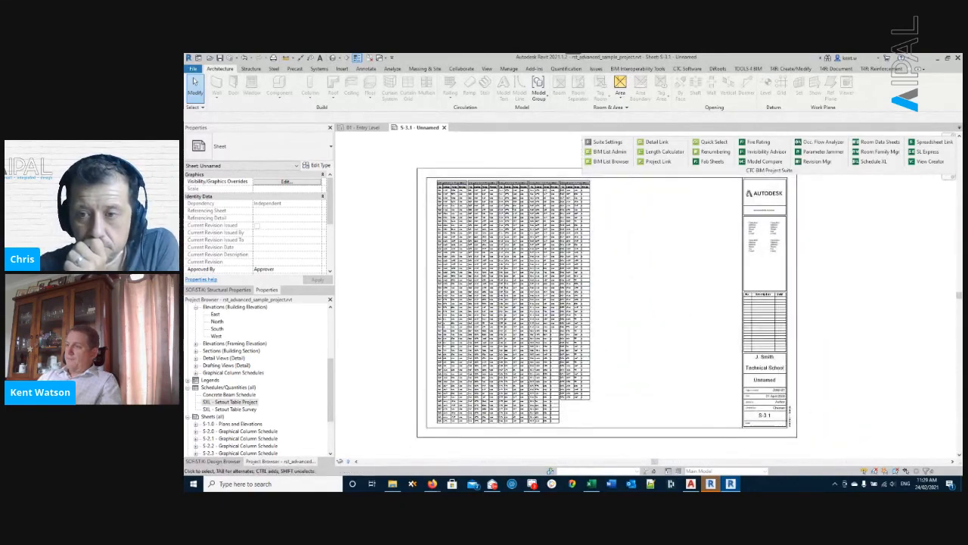
Switch to Excel and open the recent workbook Foundation setout.xlsx.
{"action": "left_click", "coordinate": [592, 484]}
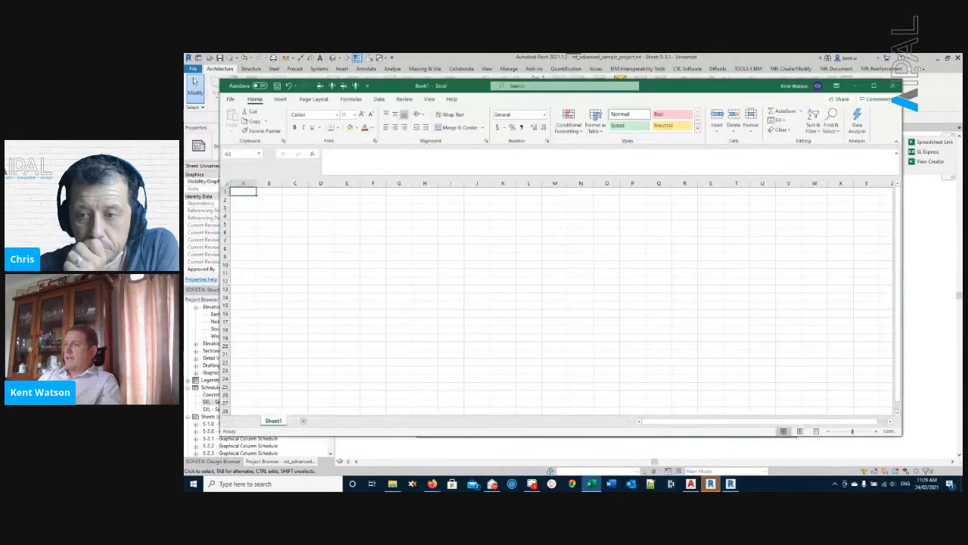
{"action": "left_click", "coordinate": [230, 99]}
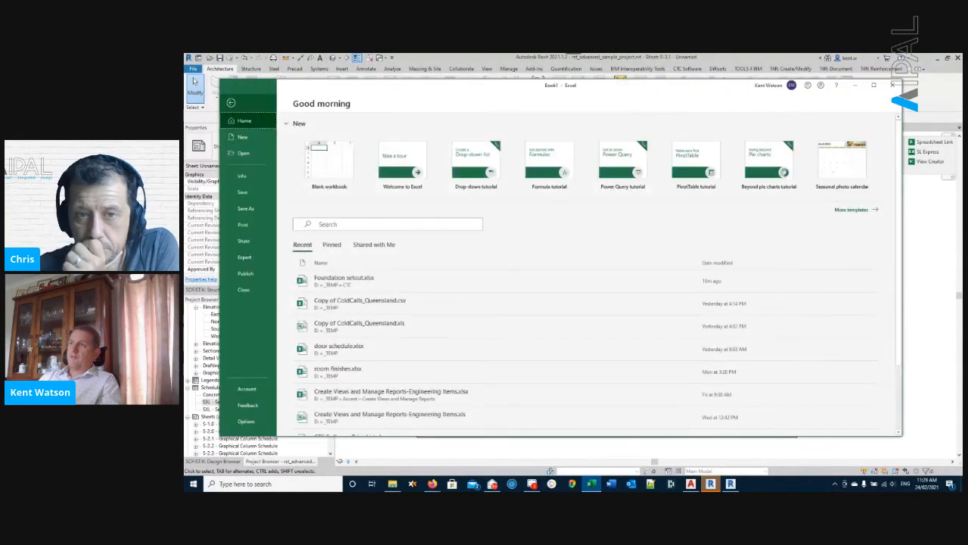
{"action": "left_click", "coordinate": [344, 279]}
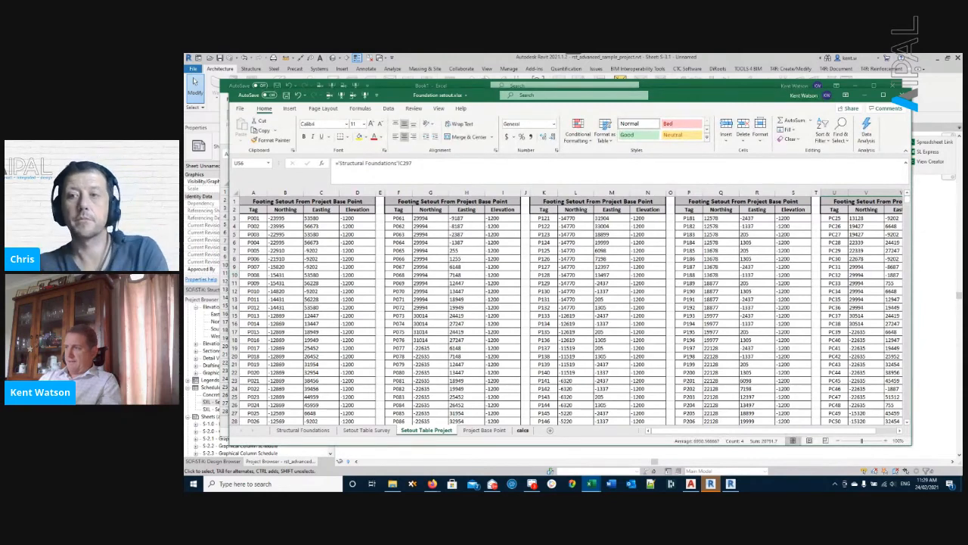
Set the Northing and Easting to 0 on the Project Base Point worksheet.
{"action": "left_click", "coordinate": [484, 430]}
{"action": "left_click", "coordinate": [252, 218]}
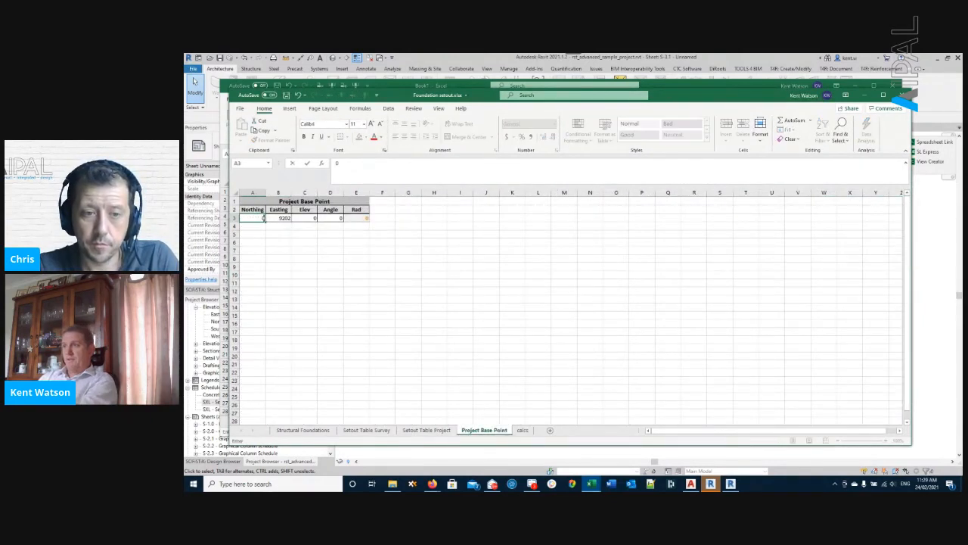
{"action": "type", "text": "0"}
{"action": "key", "text": "Tab"}
{"action": "type", "text": "0"}
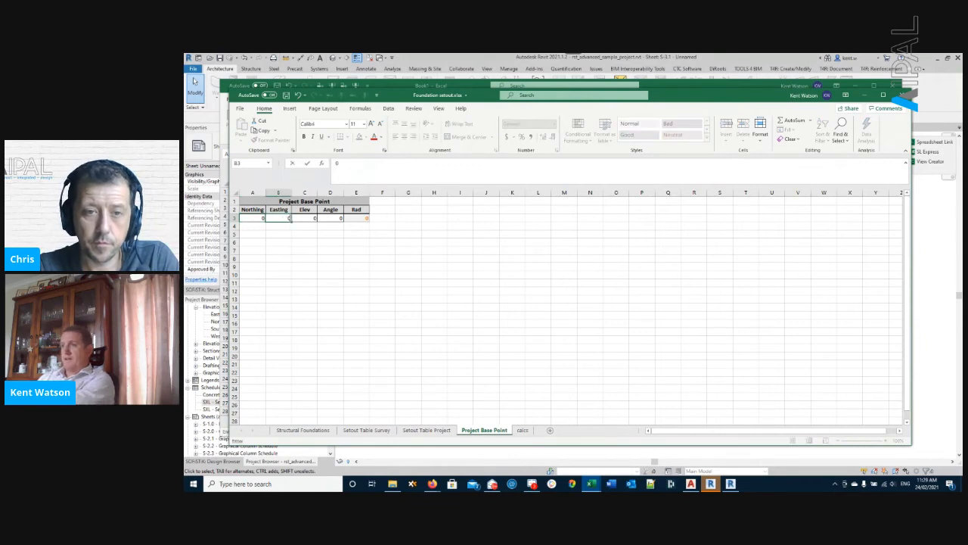
{"action": "key", "text": "Return"}
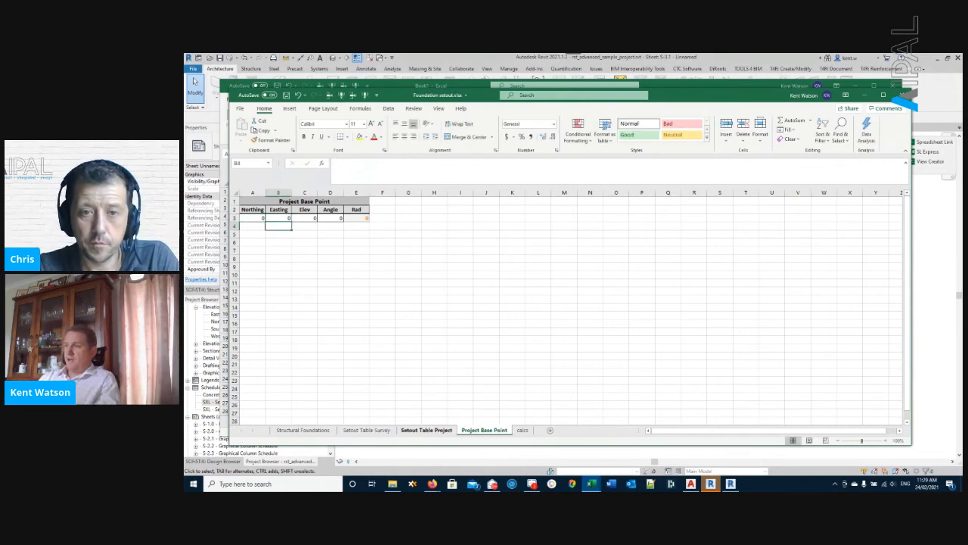
Check the recalculated Setout Table Project worksheet, then save and close the workbook.
{"action": "left_click", "coordinate": [426, 430]}
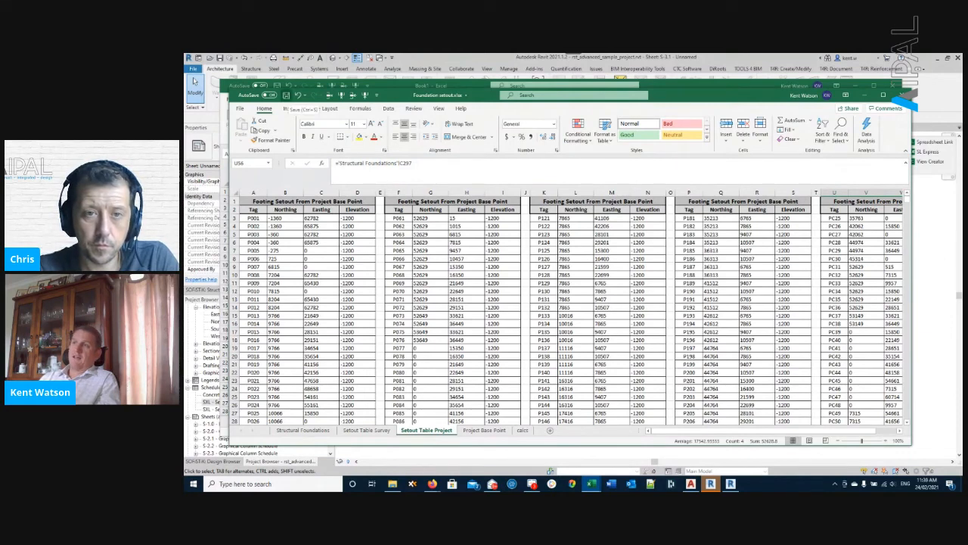
{"action": "left_click", "coordinate": [286, 95]}
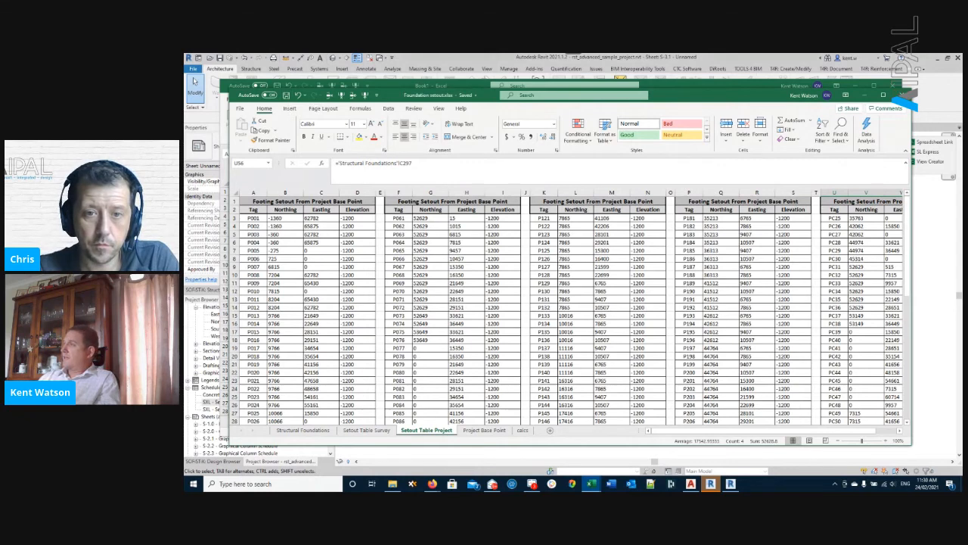
{"action": "left_click", "coordinate": [901, 95]}
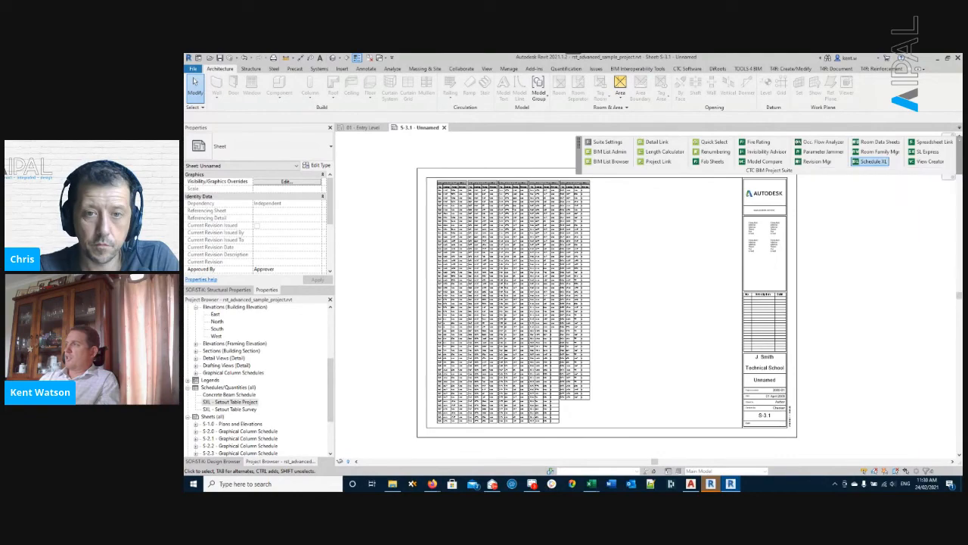
Update all Schedule XL links from Foundation setout.xlsx in Revit, compare the table on the sheet, and close Schedule XL.
{"action": "left_click", "coordinate": [873, 161]}
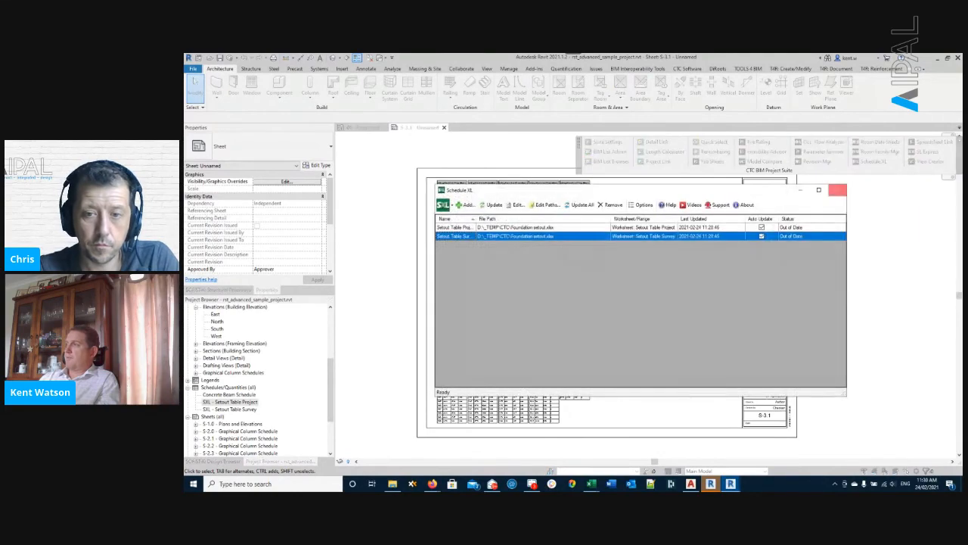
{"action": "scroll", "coordinate": [449, 188], "scroll_direction": "up", "scroll_amount": 5}
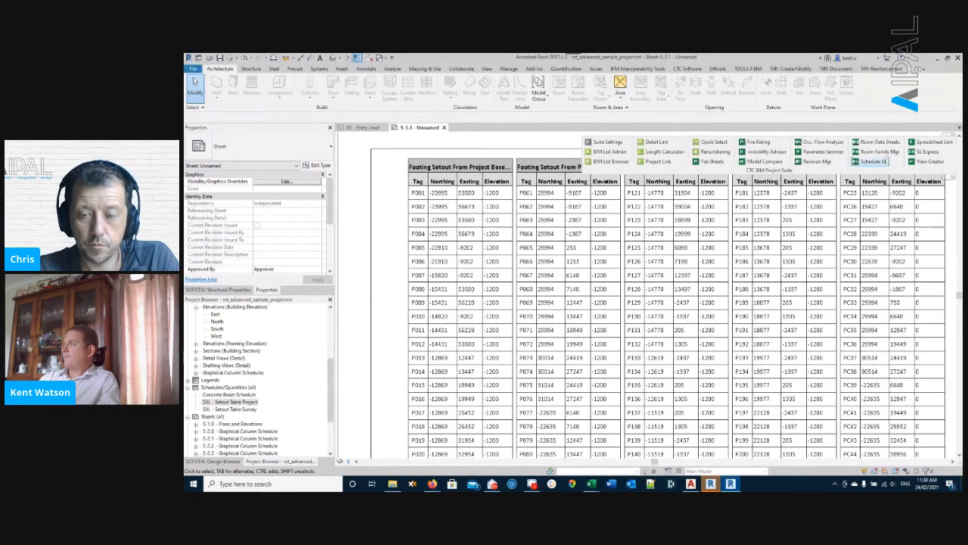
{"action": "left_click", "coordinate": [873, 161]}
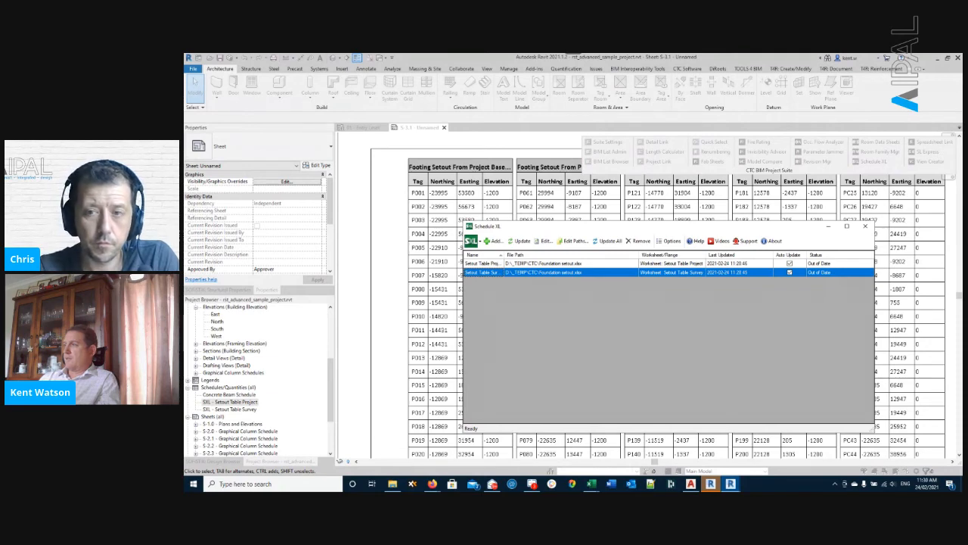
{"action": "left_click", "coordinate": [543, 263]}
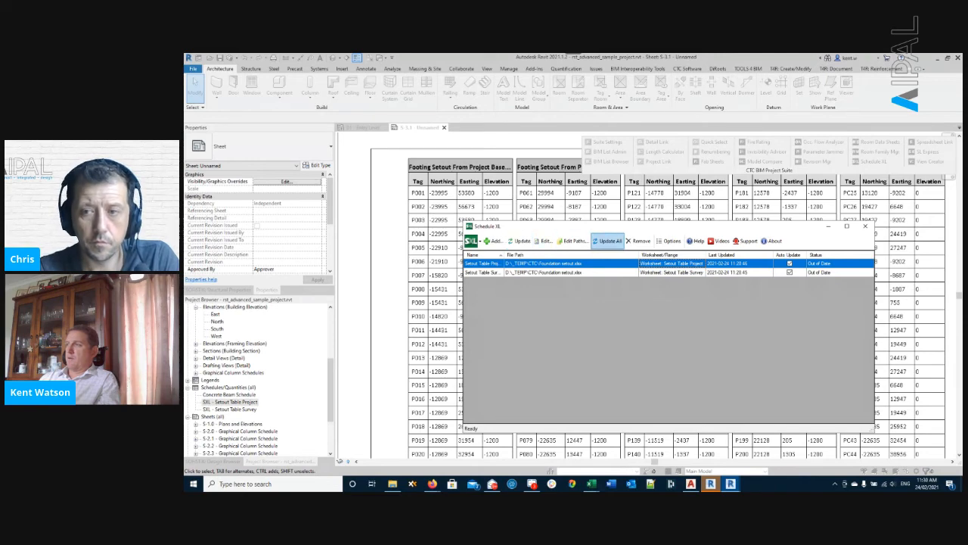
{"action": "left_click", "coordinate": [609, 240]}
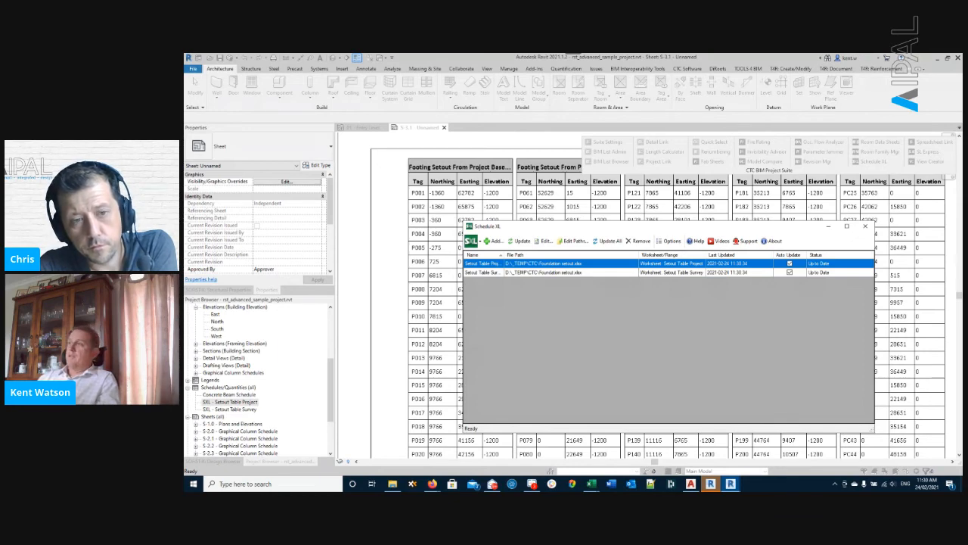
{"action": "left_click_drag", "start_coordinate": [575, 226], "coordinate": [459, 242]}
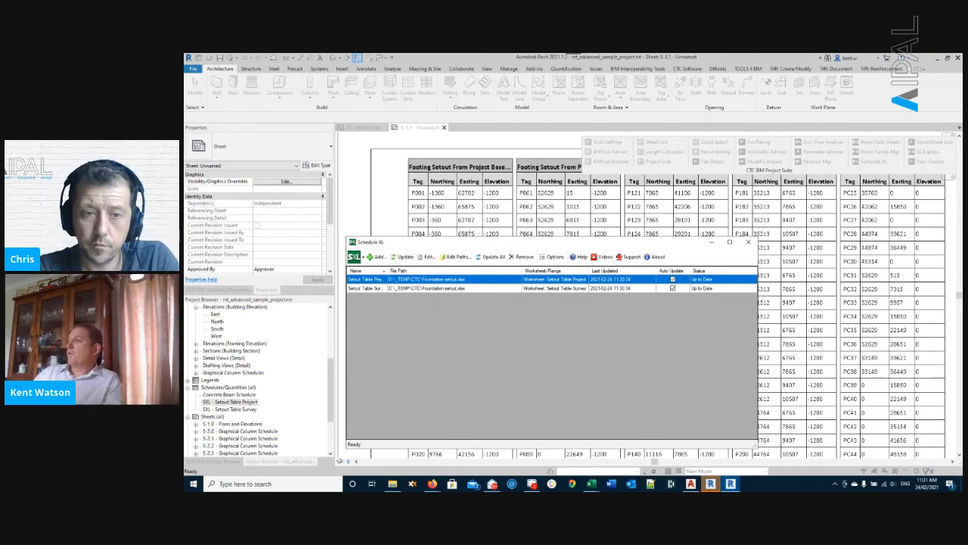
{"action": "left_click_drag", "start_coordinate": [529, 242], "coordinate": [564, 213]}
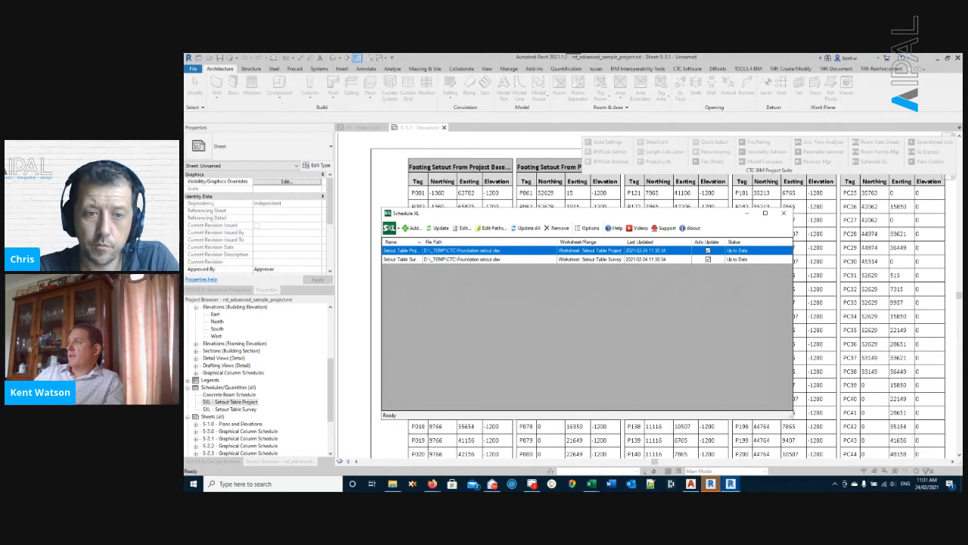
{"action": "left_click", "coordinate": [784, 213]}
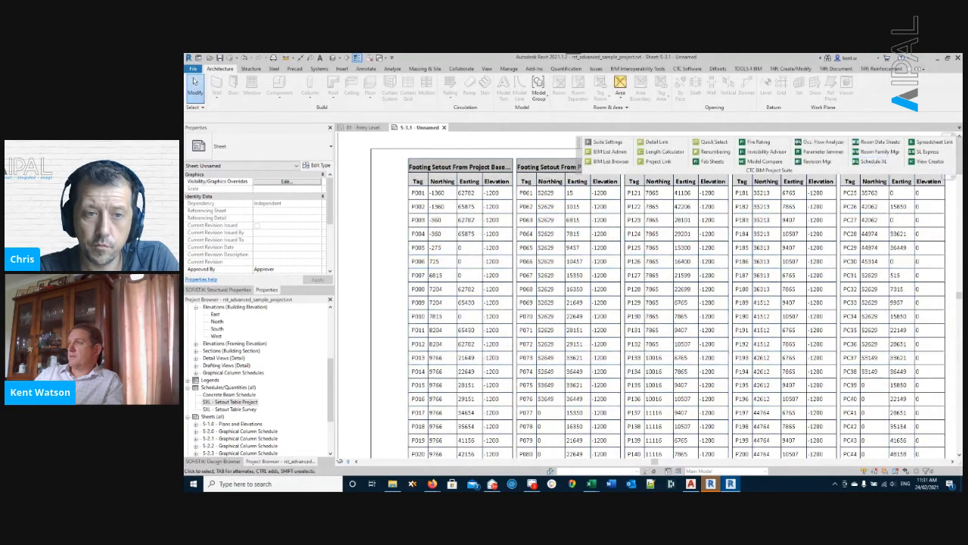
{"action": "scroll", "coordinate": [397, 285], "scroll_direction": "down", "scroll_amount": 4}
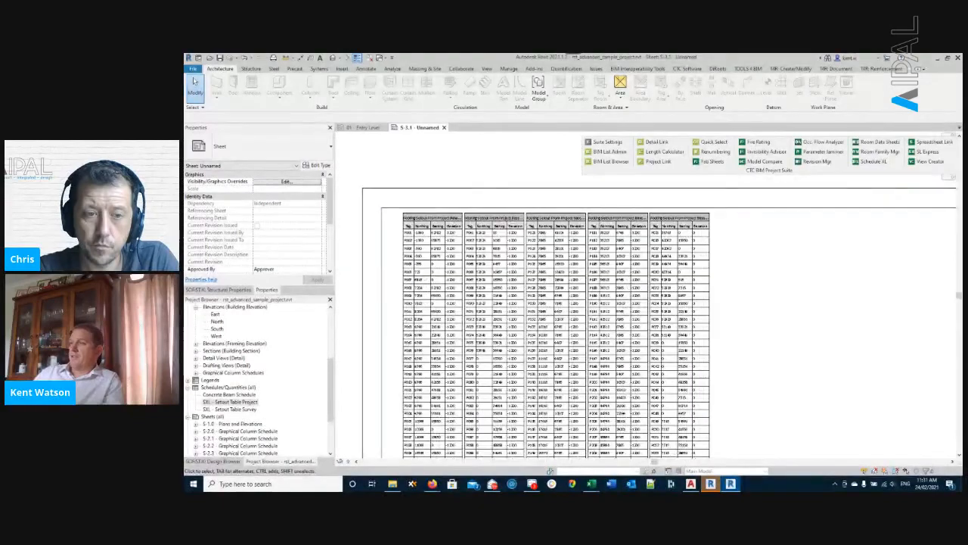
{"action": "scroll", "coordinate": [372, 305], "scroll_direction": "down", "scroll_amount": 4}
{"action": "middle_click_drag", "start_coordinate": [371, 305], "coordinate": [366, 211]}
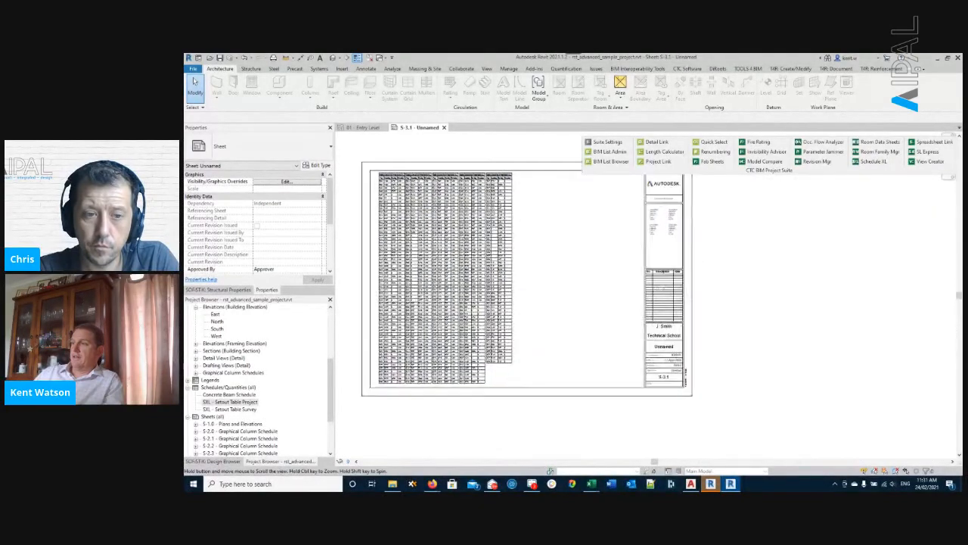